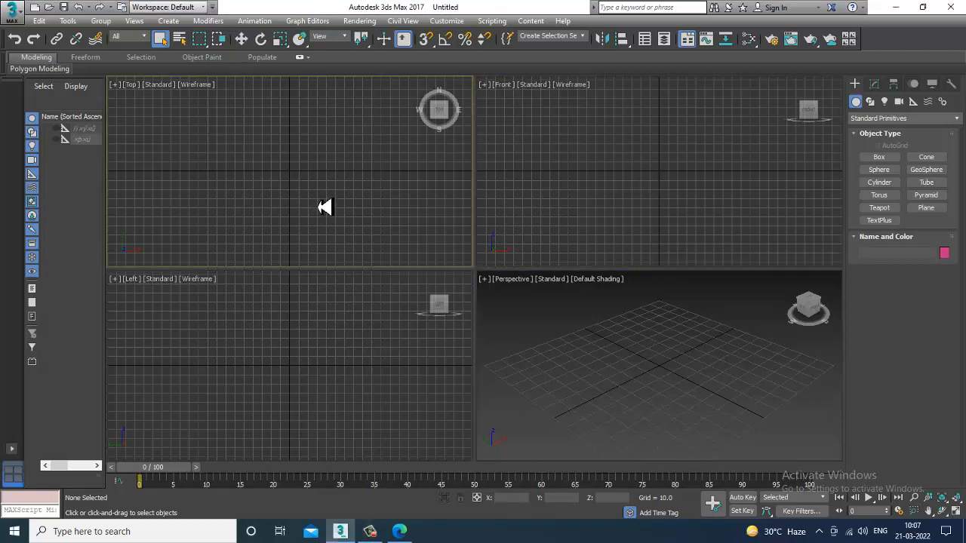
Step: Create a ground plane about 305 by 279 units in the maximized perspective viewport
{"action": "key", "text": "alt+w"}
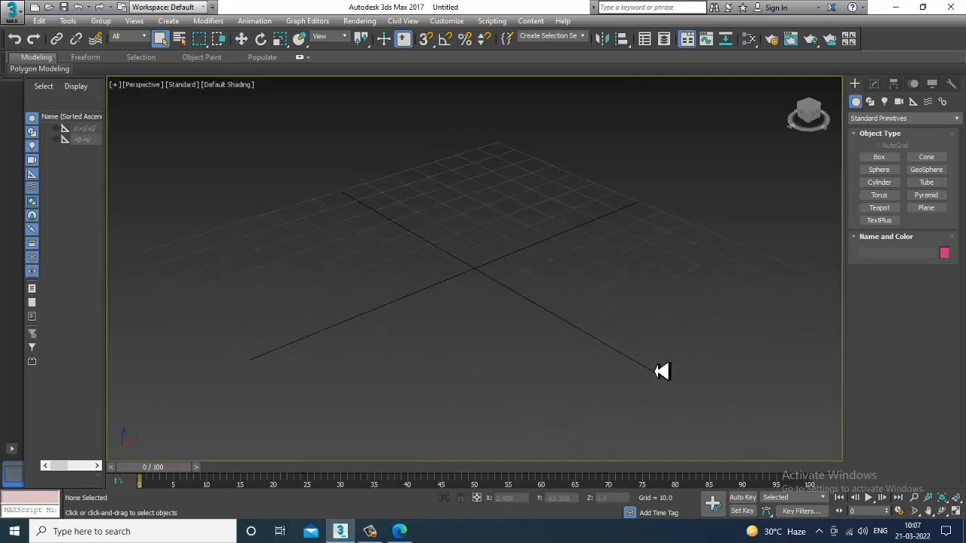
{"action": "scroll", "coordinate": [674, 366], "scroll_direction": "up", "scroll_amount": 1}
{"action": "left_click", "coordinate": [932, 210]}
{"action": "scroll", "coordinate": [481, 263], "scroll_direction": "down", "scroll_amount": 5}
{"action": "left_click_drag", "start_coordinate": [475, 179], "coordinate": [443, 408]}
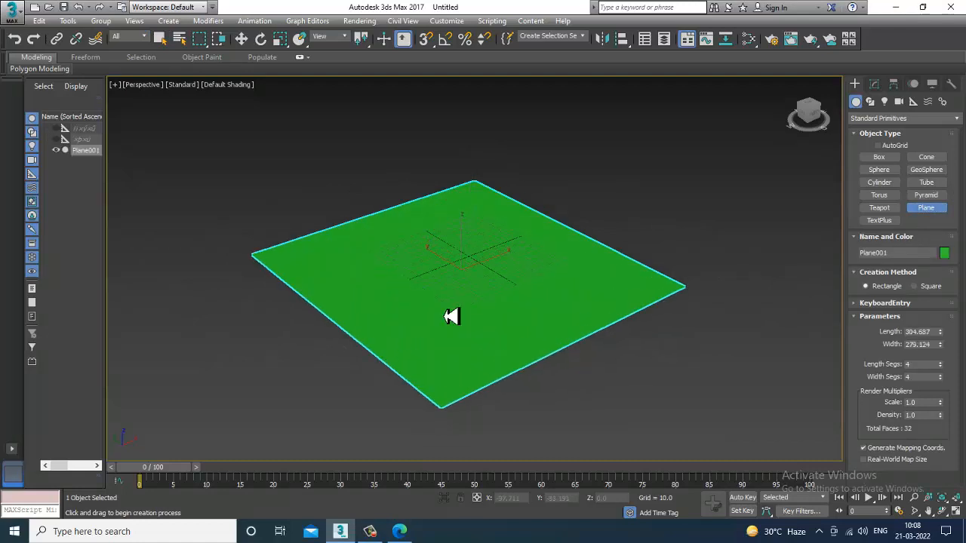
Step: Set the plane's object color to a light grey from the Object Color palette
{"action": "scroll", "coordinate": [453, 313], "scroll_direction": "up", "scroll_amount": 3}
{"action": "key", "text": "w"}
{"action": "middle_click_drag", "start_coordinate": [738, 285], "coordinate": [695, 316], "text": "alt"}
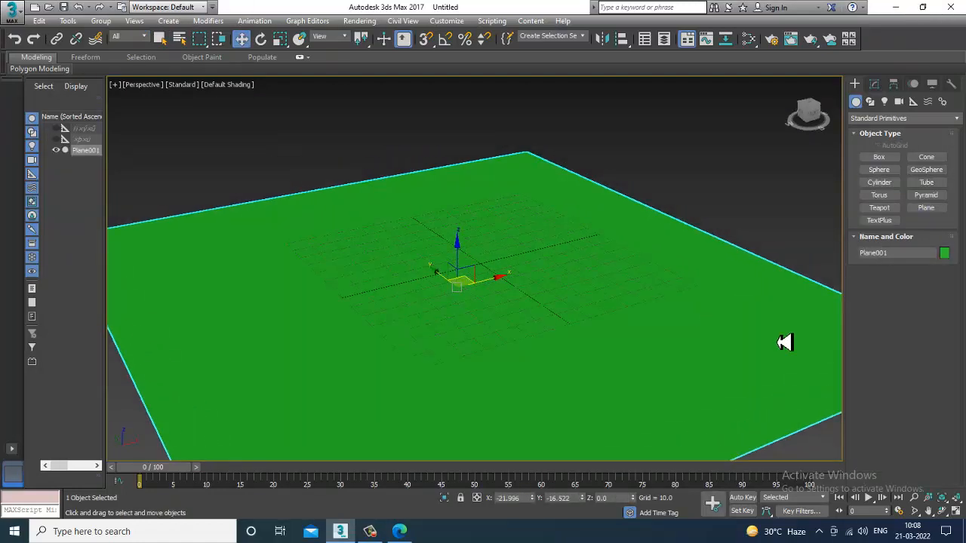
{"action": "left_click", "coordinate": [948, 257]}
{"action": "left_click", "coordinate": [562, 294]}
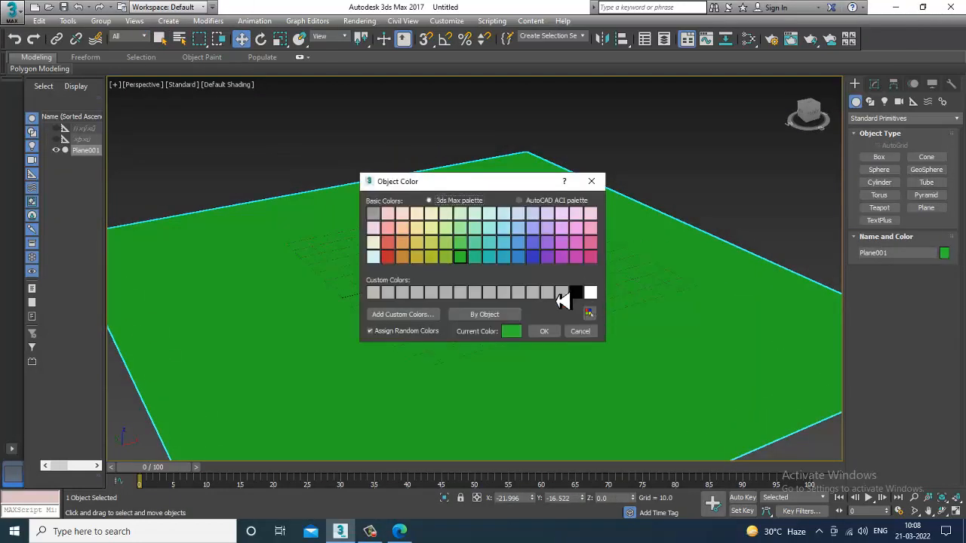
{"action": "left_click", "coordinate": [565, 329]}
{"action": "middle_click_drag", "start_coordinate": [641, 330], "coordinate": [666, 341]}
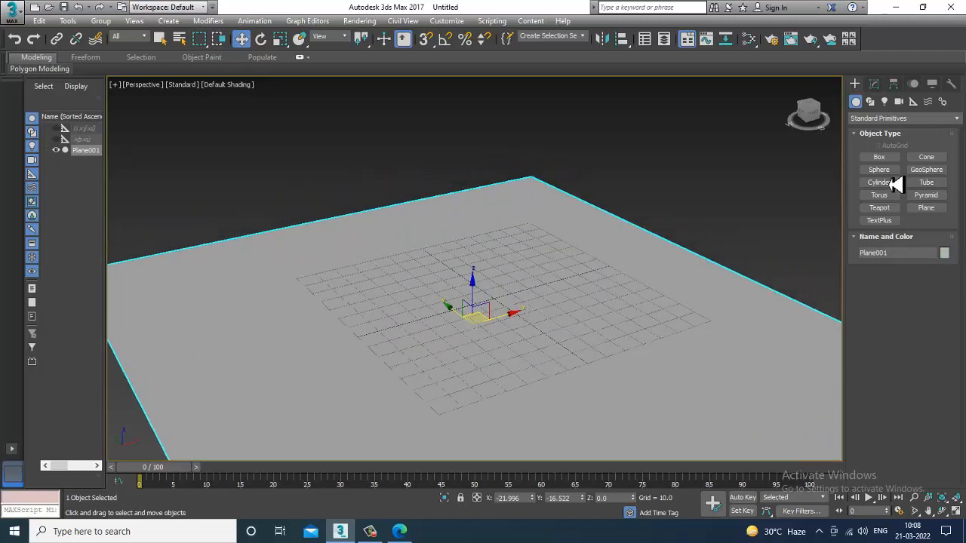
Step: Draw a flat box about 105 by 48 units in the maximized top viewport
{"action": "left_click", "coordinate": [890, 159]}
{"action": "key", "text": "alt+w"}
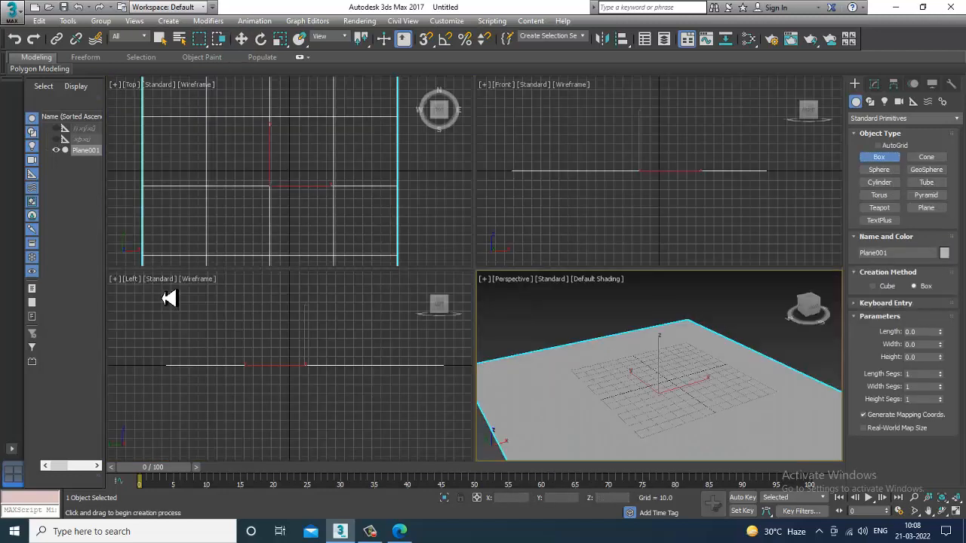
{"action": "left_click", "coordinate": [371, 531]}
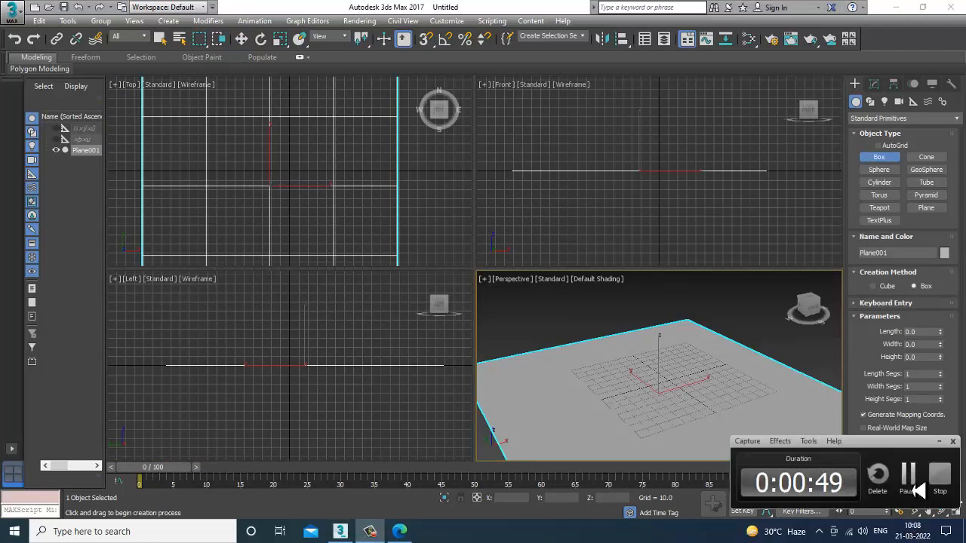
{"action": "left_click", "coordinate": [916, 489]}
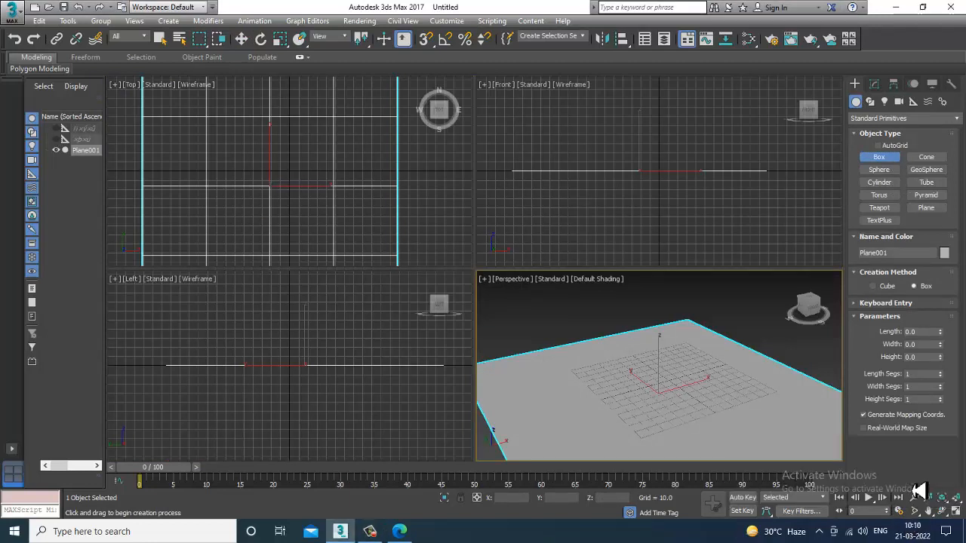
{"action": "left_click", "coordinate": [367, 226]}
{"action": "key", "text": "alt+w"}
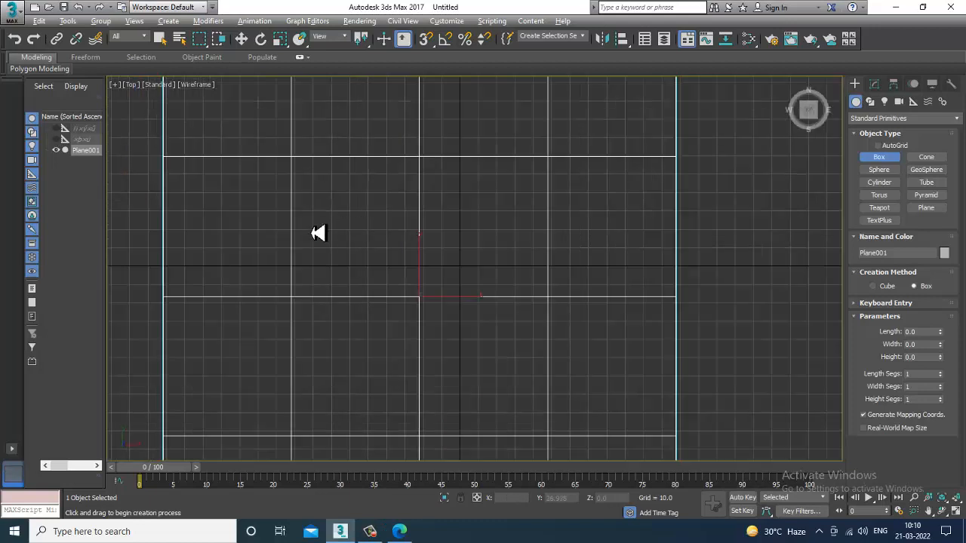
{"action": "left_click_drag", "start_coordinate": [253, 188], "coordinate": [453, 282]}
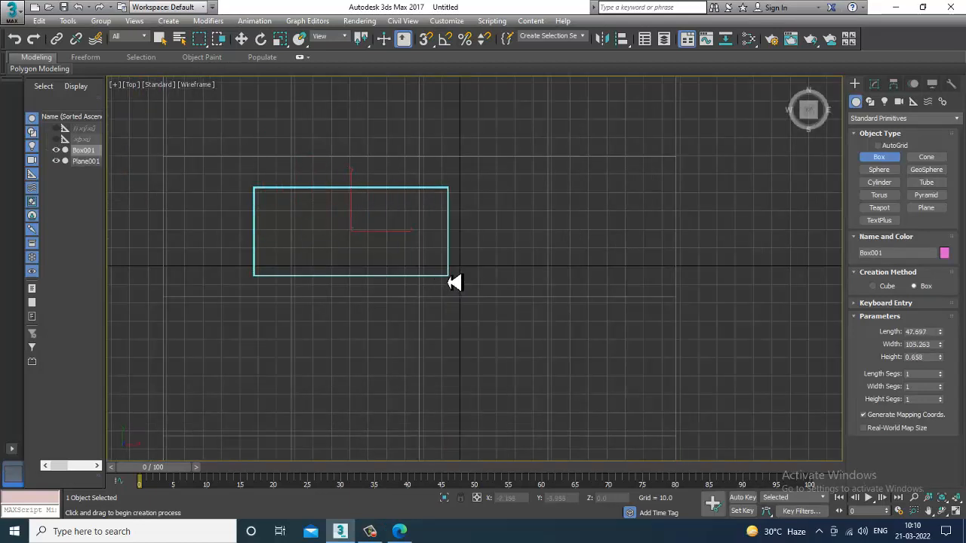
Step: Move the box slightly across the plane
{"action": "key", "text": "w"}
{"action": "key", "text": "alt+w"}
{"action": "middle_click_drag", "start_coordinate": [402, 212], "coordinate": [391, 212]}
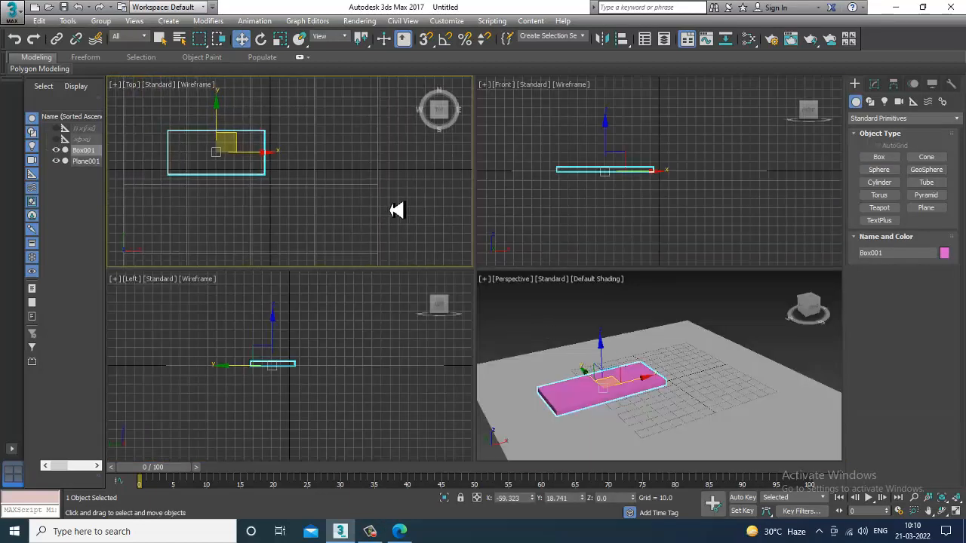
{"action": "middle_click_drag", "start_coordinate": [678, 347], "coordinate": [639, 347]}
Step: Turn on Edged Faces display in the maximized perspective viewport
{"action": "key", "text": "alt+w"}
{"action": "key", "text": "F4"}
{"action": "scroll", "coordinate": [528, 302], "scroll_direction": "up", "scroll_amount": 3}
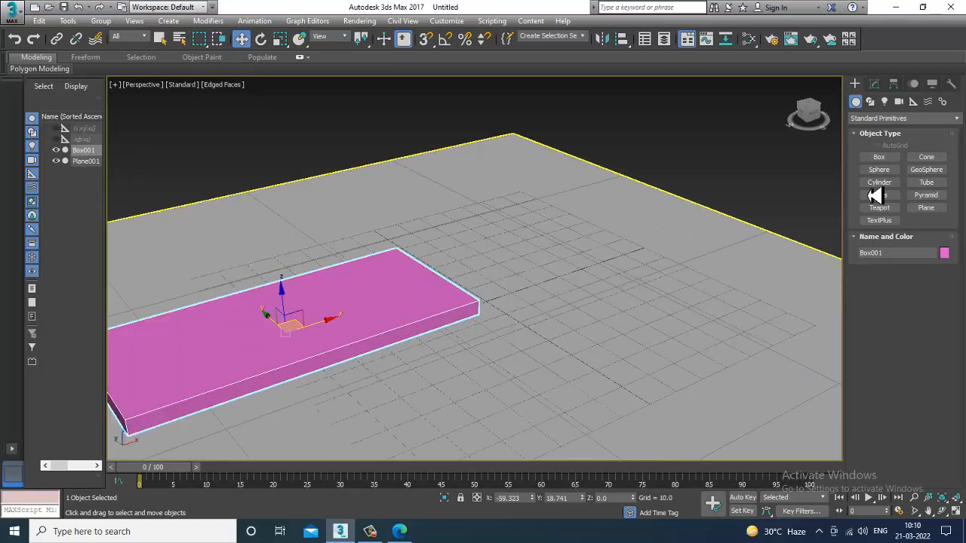
Step: Adjust the box's length to about 34, width to about 95 and height to about 14.4
{"action": "left_click", "coordinate": [874, 85]}
{"action": "middle_click_drag", "start_coordinate": [535, 260], "coordinate": [581, 284], "text": "alt"}
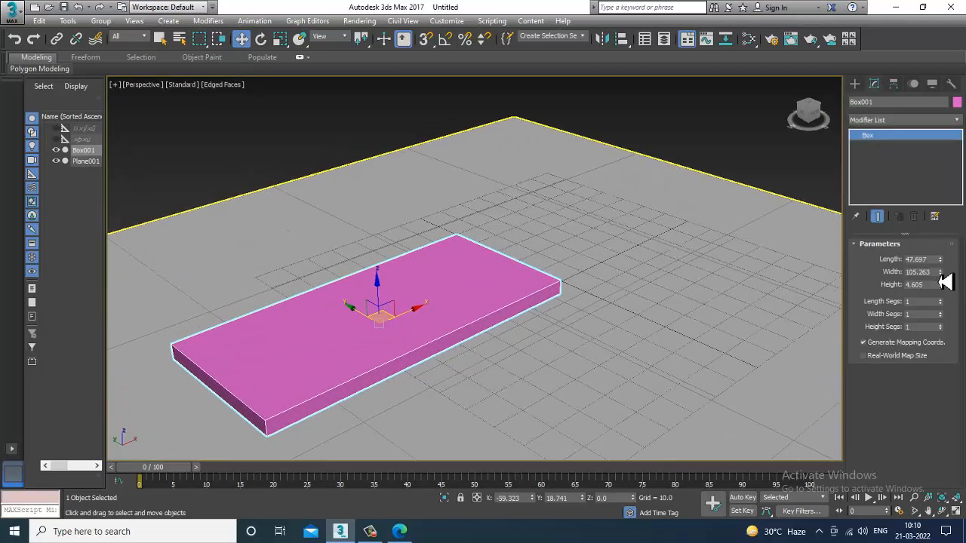
{"action": "left_click_drag", "start_coordinate": [945, 279], "coordinate": [931, 190]}
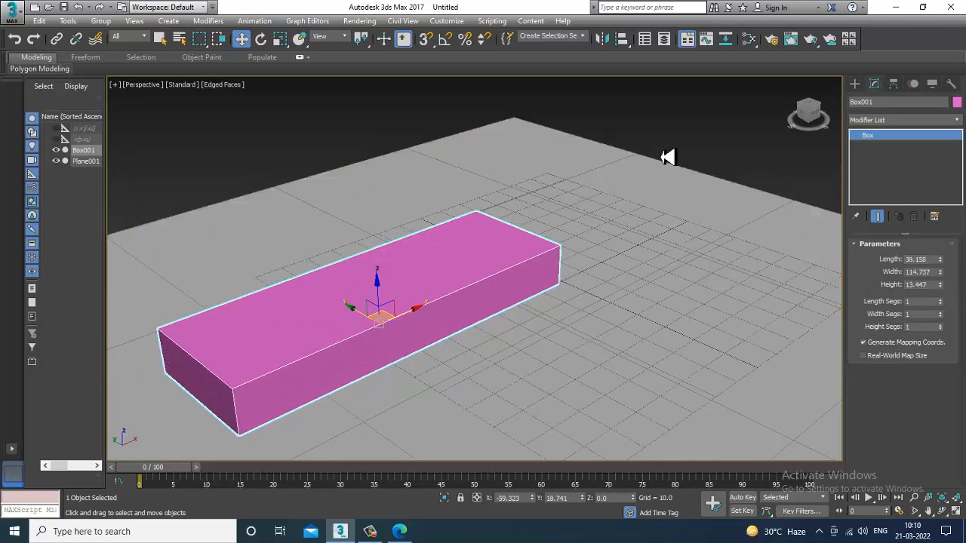
{"action": "middle_click_drag", "start_coordinate": [669, 155], "coordinate": [588, 257], "text": "alt"}
{"action": "left_click_drag", "start_coordinate": [940, 286], "coordinate": [942, 282]}
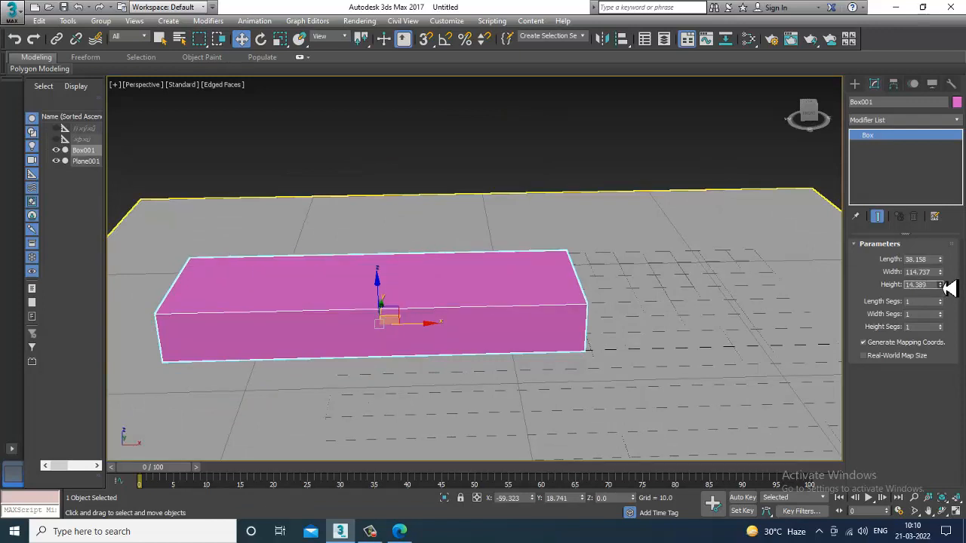
{"action": "middle_click_drag", "start_coordinate": [672, 290], "coordinate": [643, 293], "text": "alt"}
{"action": "left_click_drag", "start_coordinate": [940, 272], "coordinate": [951, 292]}
{"action": "left_click_drag", "start_coordinate": [940, 258], "coordinate": [942, 271]}
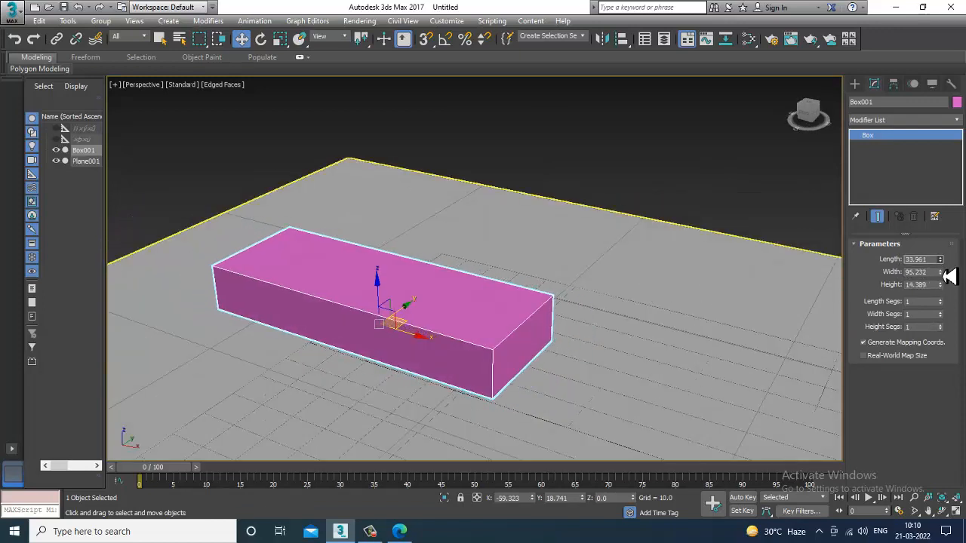
Step: Open Units Setup, try US Standard decimal feet, then keep Generic Units and confirm
{"action": "middle_click_drag", "start_coordinate": [551, 266], "coordinate": [494, 256], "text": "alt"}
{"action": "middle_click_drag", "start_coordinate": [570, 314], "coordinate": [577, 316], "text": "alt"}
{"action": "scroll", "coordinate": [577, 315], "scroll_direction": "up", "scroll_amount": 3}
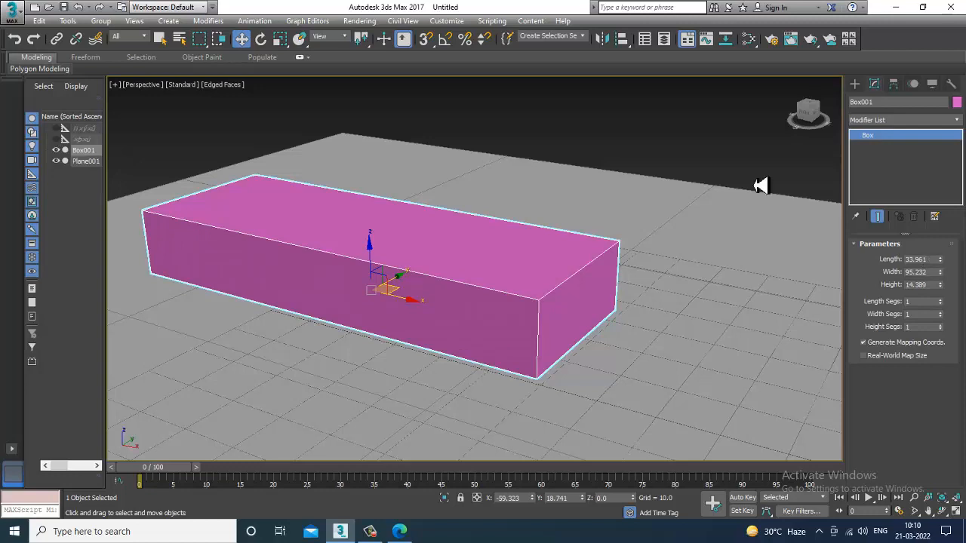
{"action": "left_click", "coordinate": [452, 21]}
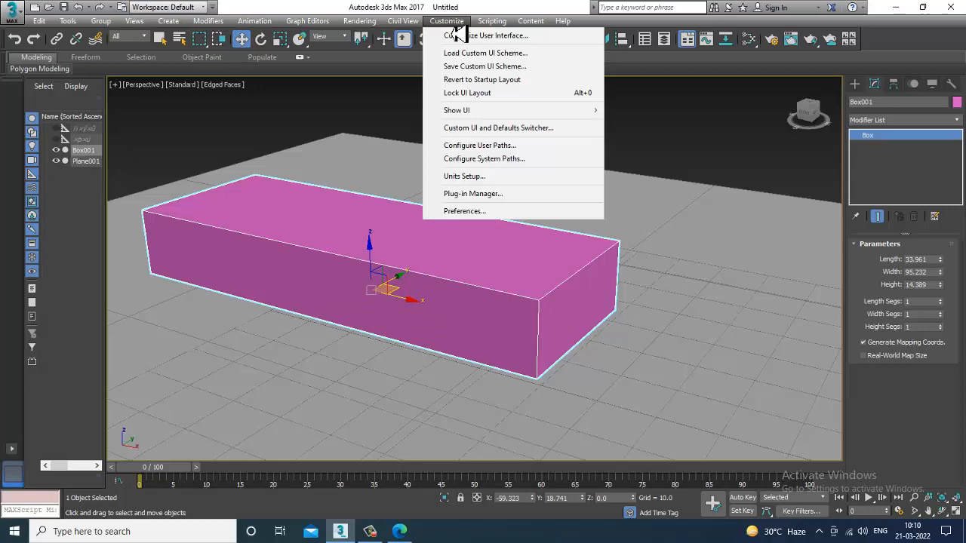
{"action": "left_click", "coordinate": [509, 175]}
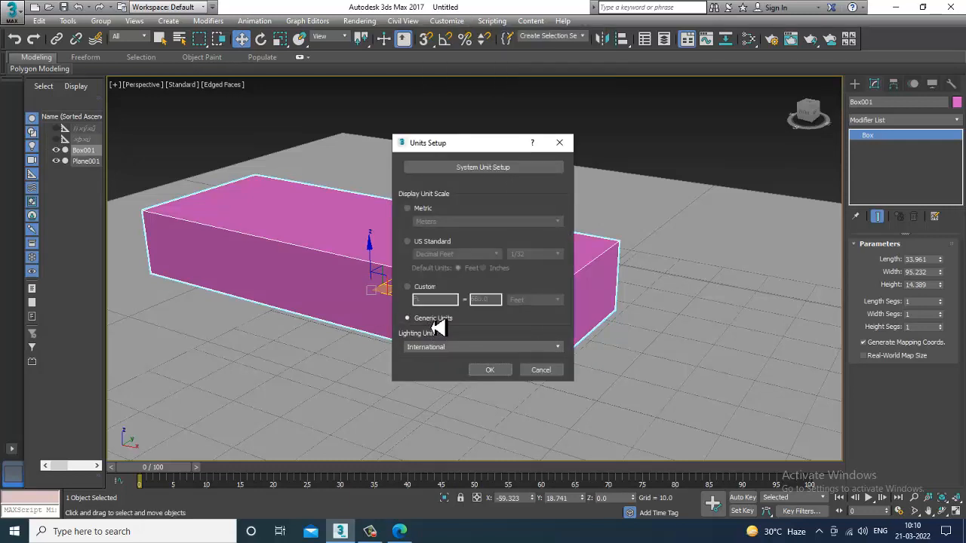
{"action": "left_click", "coordinate": [434, 244]}
{"action": "left_click", "coordinate": [457, 254]}
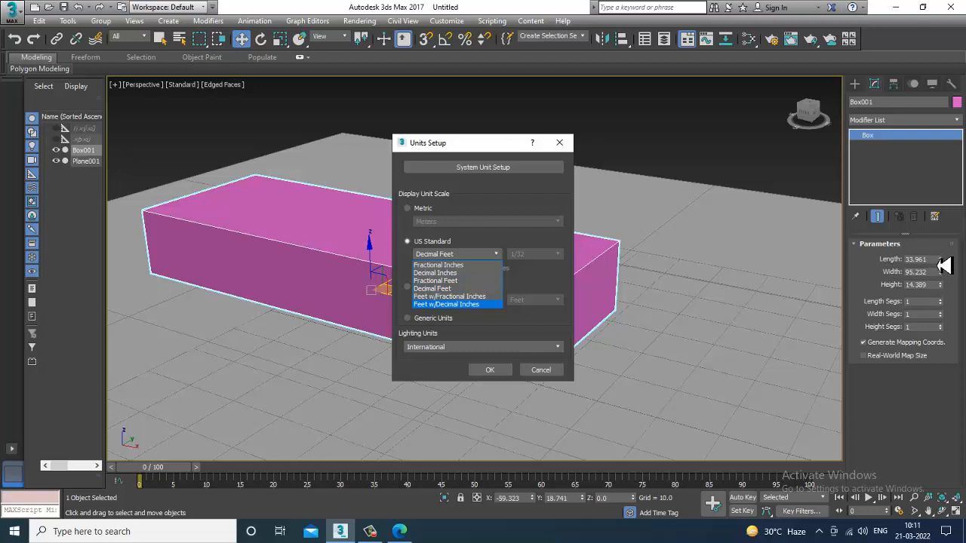
{"action": "left_click", "coordinate": [551, 289]}
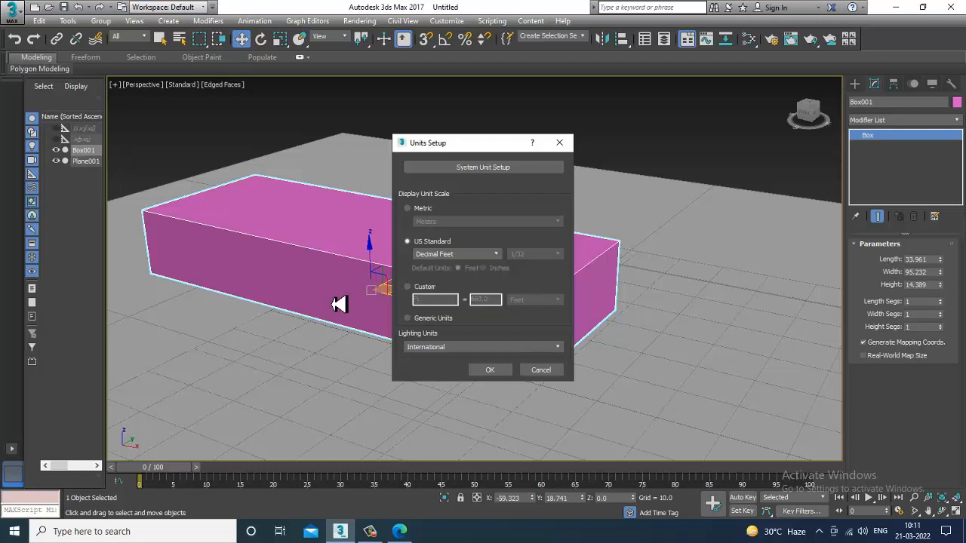
{"action": "left_click", "coordinate": [411, 320]}
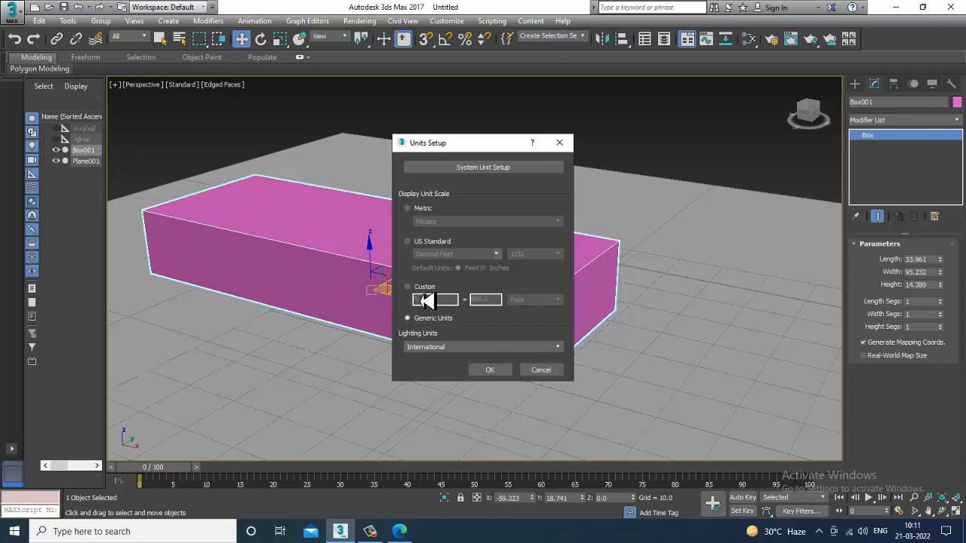
{"action": "left_click", "coordinate": [498, 371]}
Step: Convert the box to an Editable Poly
{"action": "scroll", "coordinate": [467, 336], "scroll_direction": "down", "scroll_amount": 1}
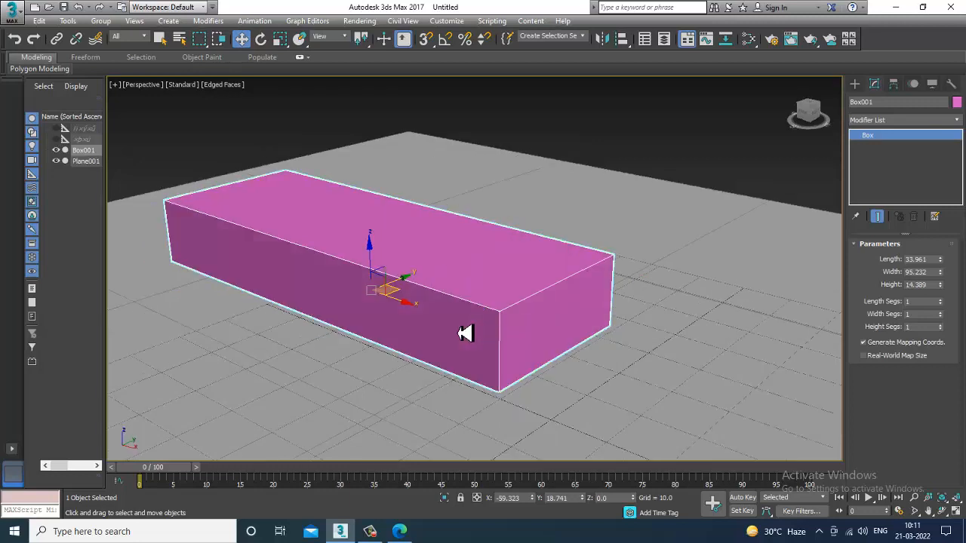
{"action": "right_click", "coordinate": [483, 273]}
{"action": "mouse_move", "coordinate": [559, 396]}
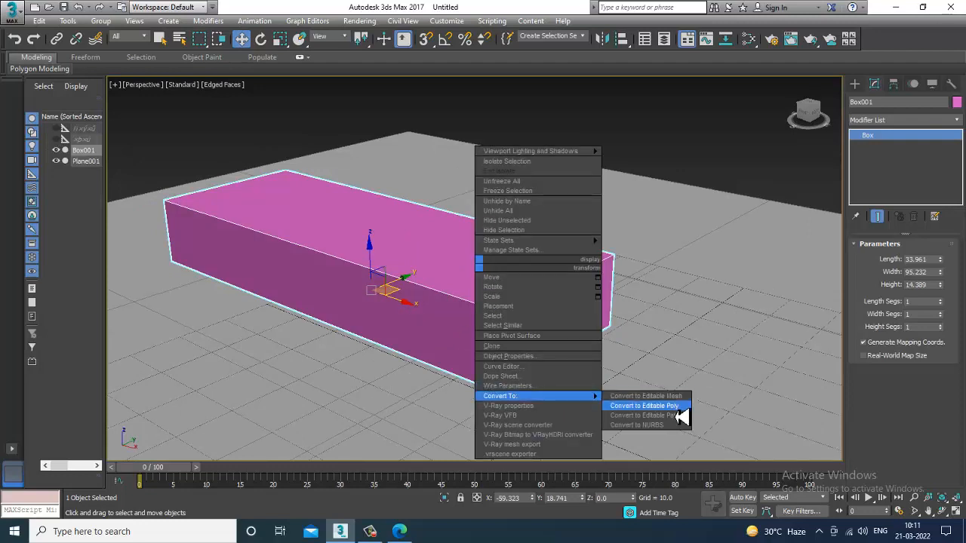
{"action": "left_click", "coordinate": [645, 406]}
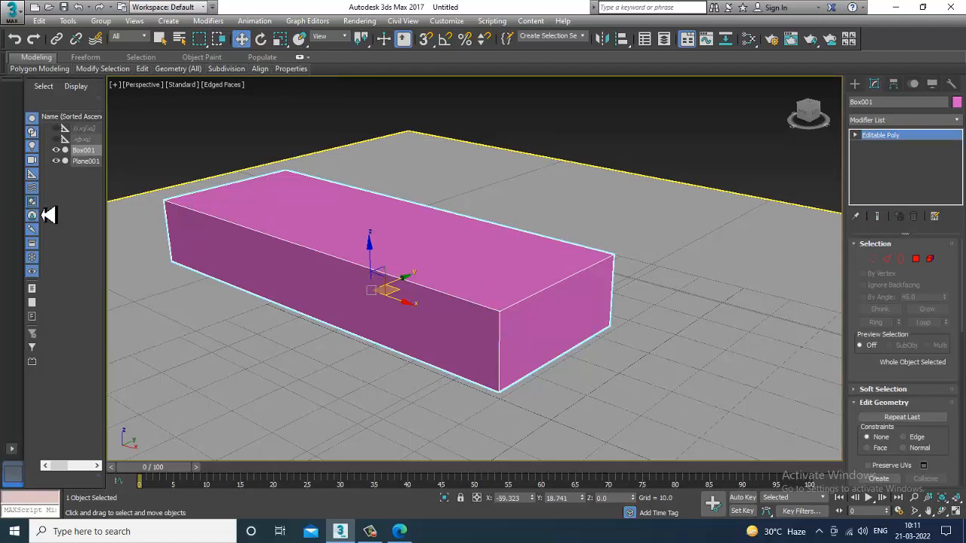
Step: Select the box's short end face in Polygon sub-object mode
{"action": "left_click", "coordinate": [915, 259]}
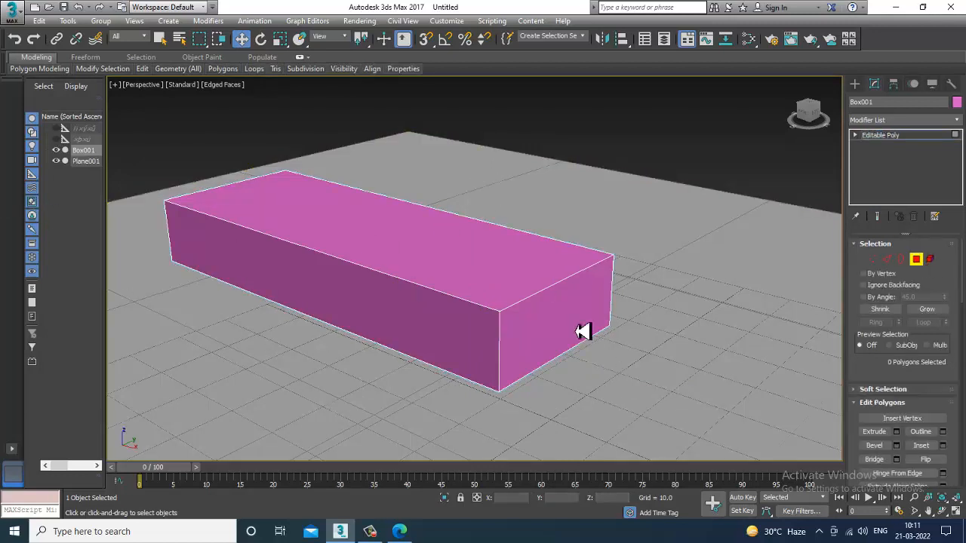
{"action": "left_click", "coordinate": [583, 332]}
{"action": "key", "text": "alt+w"}
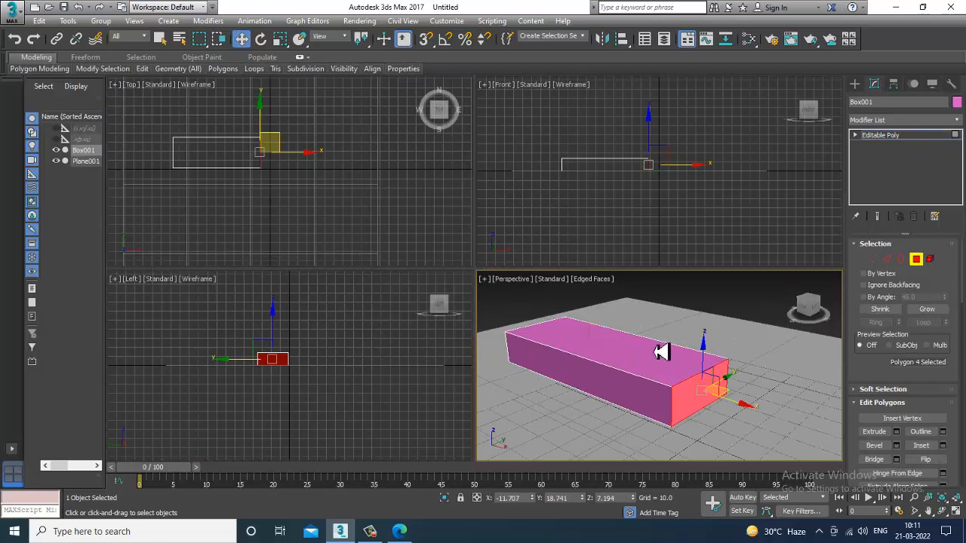
{"action": "middle_click_drag", "start_coordinate": [672, 353], "coordinate": [663, 353]}
{"action": "middle_click_drag", "start_coordinate": [367, 228], "coordinate": [352, 228]}
{"action": "middle_click_drag", "start_coordinate": [414, 374], "coordinate": [397, 376]}
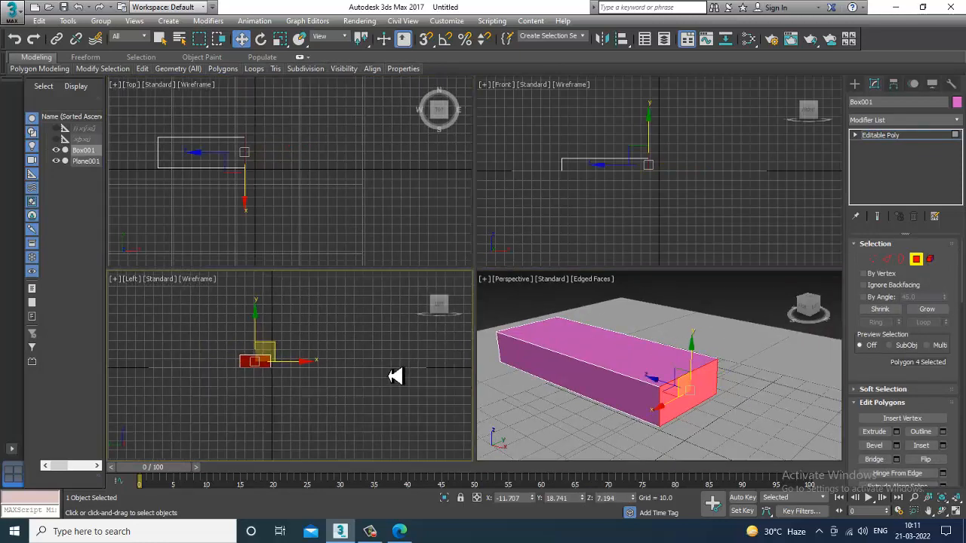
{"action": "middle_click_drag", "start_coordinate": [750, 392], "coordinate": [729, 392]}
{"action": "key", "text": "alt+w"}
{"action": "middle_click_drag", "start_coordinate": [654, 386], "coordinate": [645, 339], "text": "alt"}
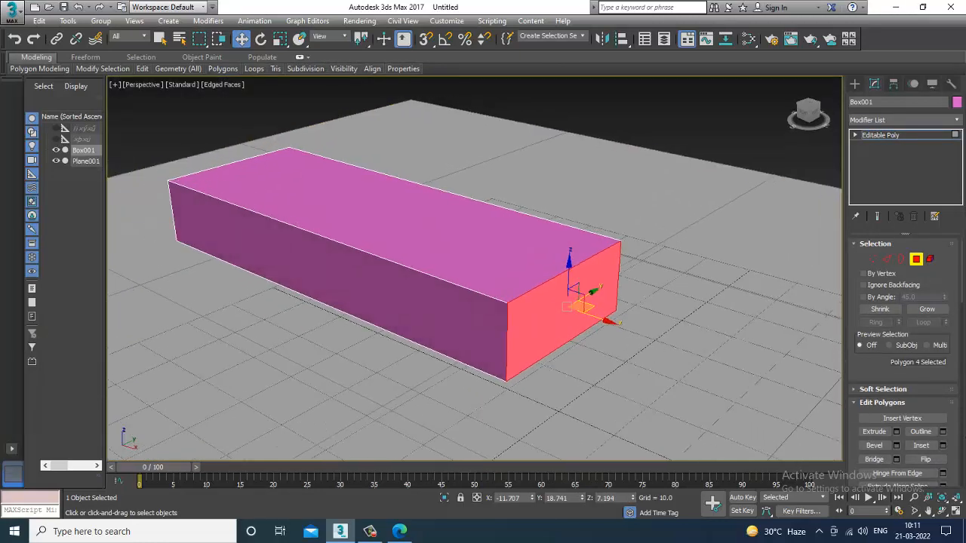
Step: Inset the selected end polygon by a small amount and apply it
{"action": "left_click", "coordinate": [943, 445]}
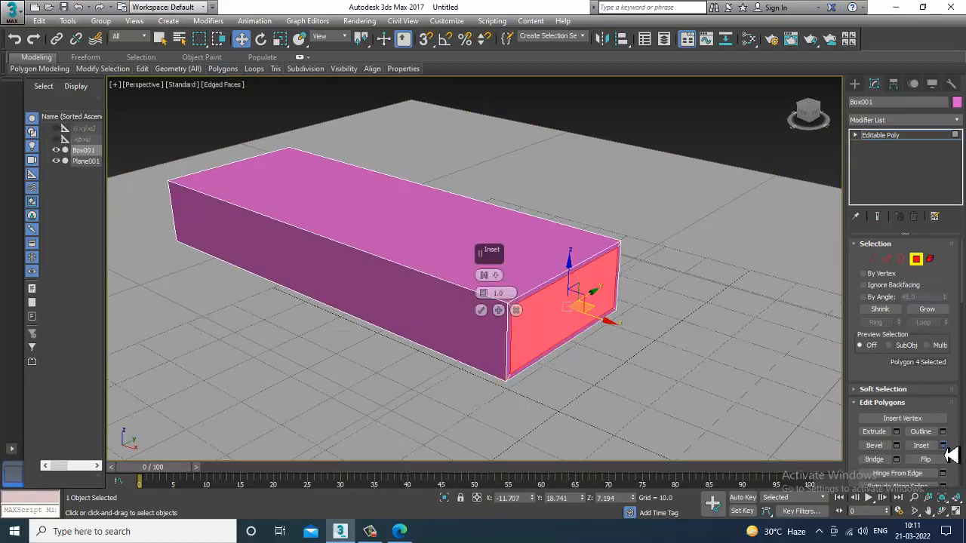
{"action": "middle_click_drag", "start_coordinate": [556, 356], "coordinate": [562, 360], "text": "alt"}
{"action": "scroll", "coordinate": [563, 356], "scroll_direction": "up", "scroll_amount": 3}
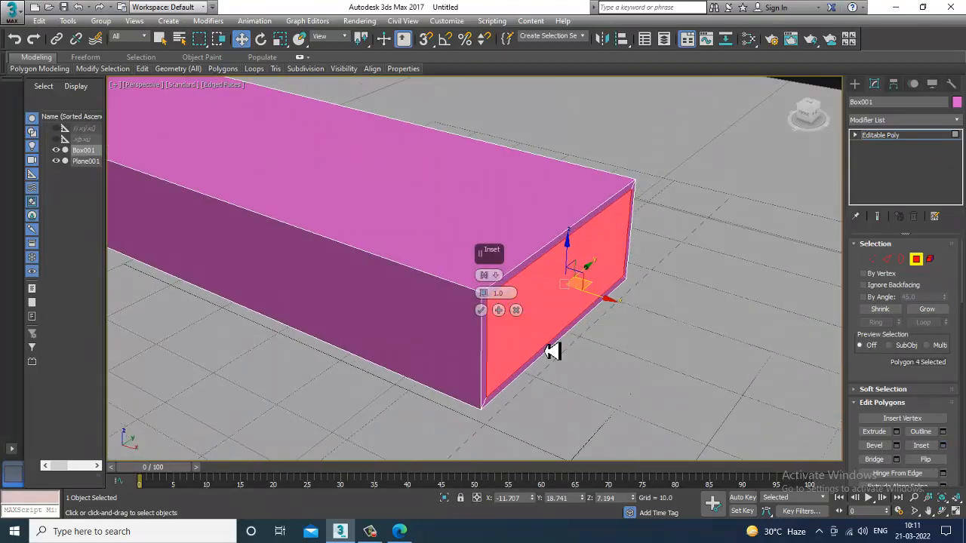
{"action": "left_click_drag", "start_coordinate": [488, 251], "coordinate": [710, 142]}
{"action": "mouse_move", "coordinate": [709, 187]}
{"action": "left_mouse_down"}
{"action": "mouse_move", "coordinate": [713, 196]}
{"action": "mouse_move", "coordinate": [718, 190]}
{"action": "left_mouse_up"}
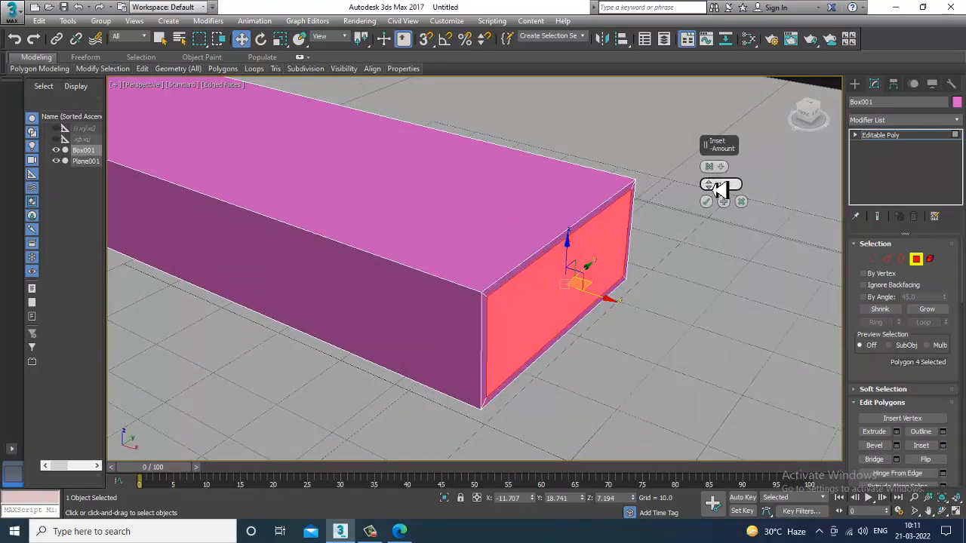
{"action": "left_click", "coordinate": [705, 202]}
{"action": "scroll", "coordinate": [621, 231], "scroll_direction": "down", "scroll_amount": 3}
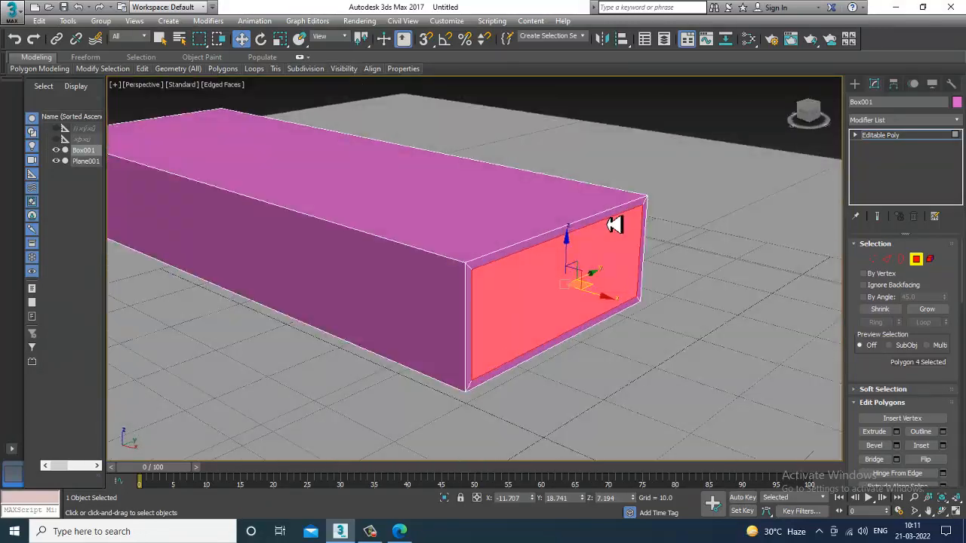
{"action": "scroll", "coordinate": [614, 222], "scroll_direction": "up", "scroll_amount": 3}
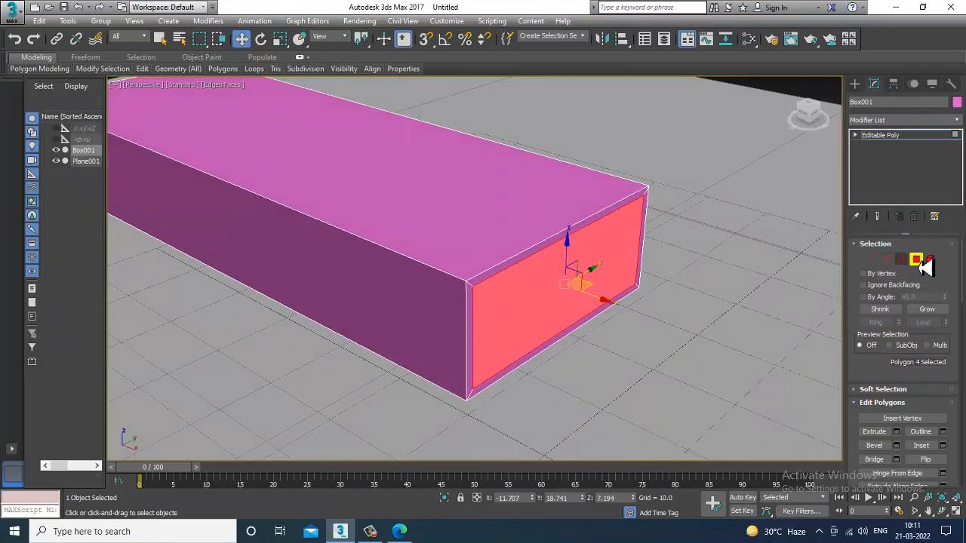
Step: Expand the Editable Poly sub-object list and note its levels 1 vertex to 5 element in Notepad
{"action": "left_click", "coordinate": [855, 137]}
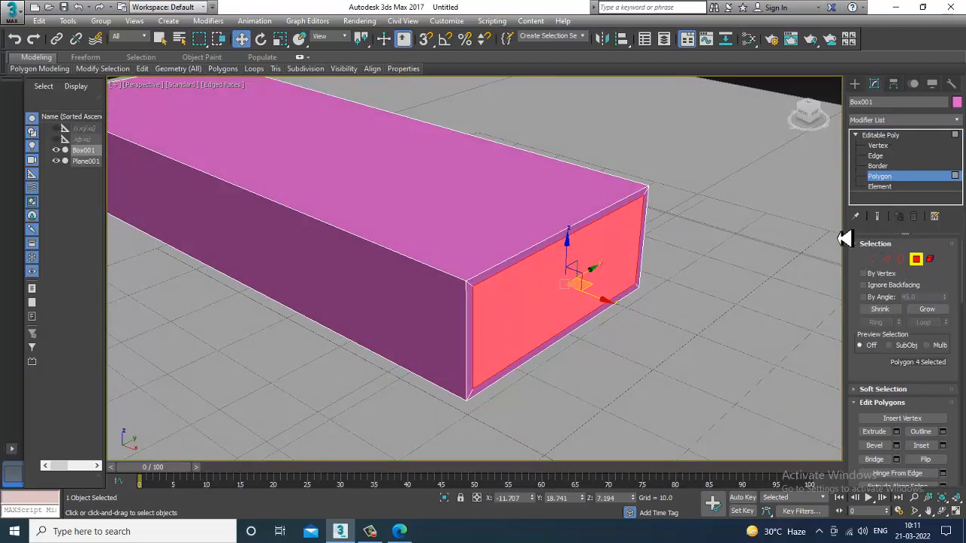
{"action": "key", "text": "super+r"}
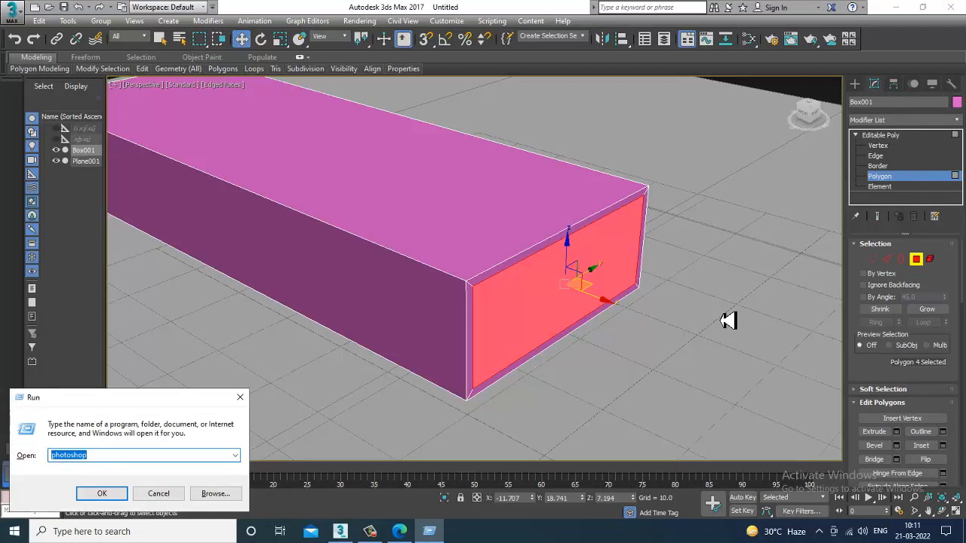
{"action": "type", "text": "note"}
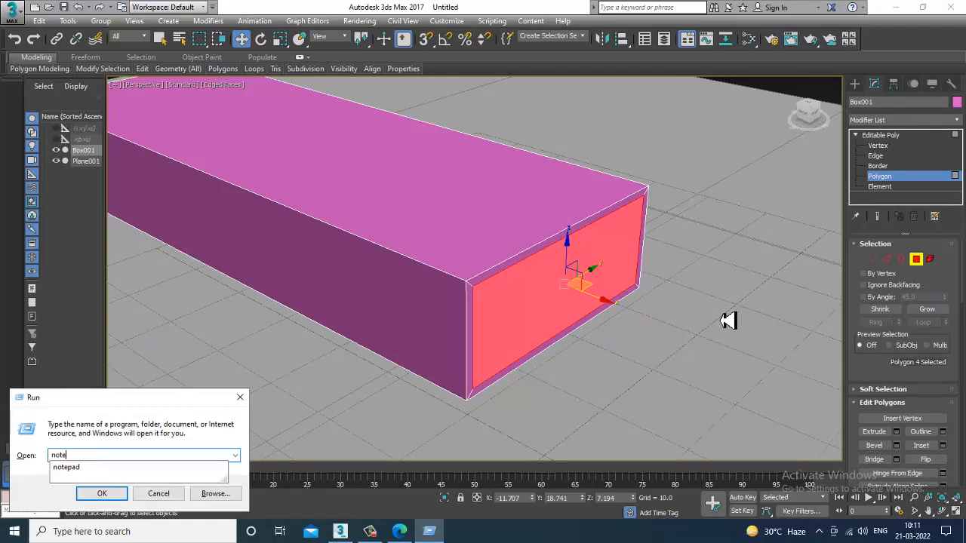
{"action": "type", "text": "pad"}
{"action": "key", "text": "Return"}
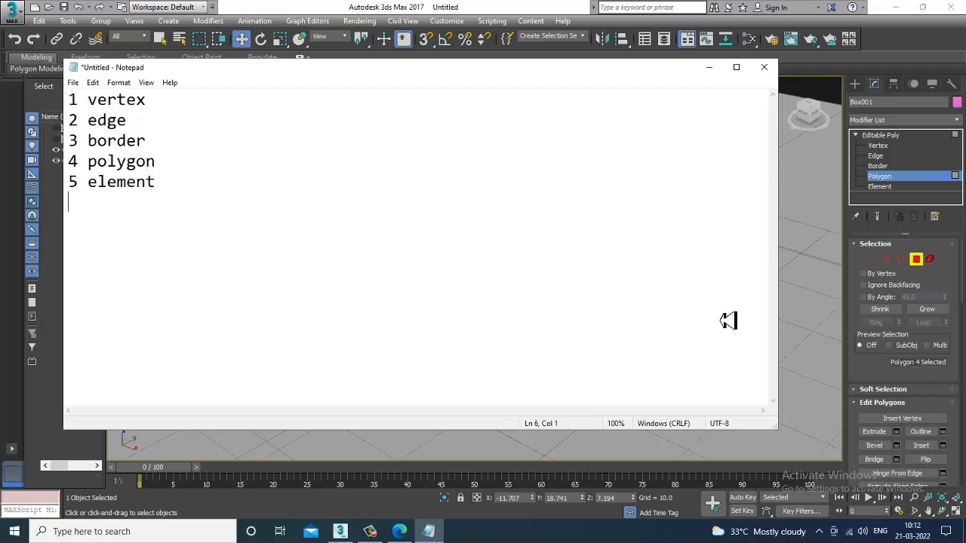
{"action": "left_click", "coordinate": [709, 68]}
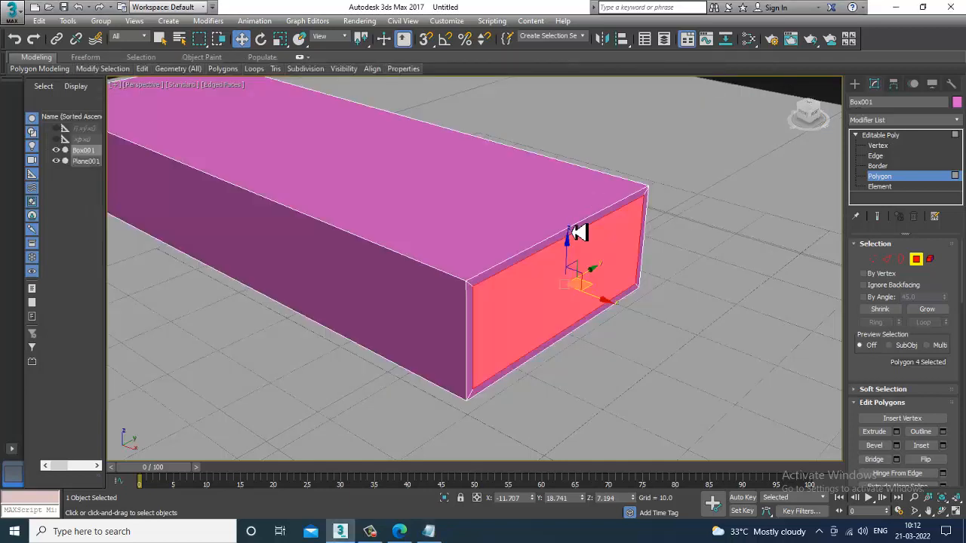
Step: Cycle through the sub-object levels by their number shortcuts, returning to Polygon mode
{"action": "key", "text": "4"}
{"action": "key", "text": "1"}
{"action": "key", "text": "2"}
{"action": "key", "text": "3"}
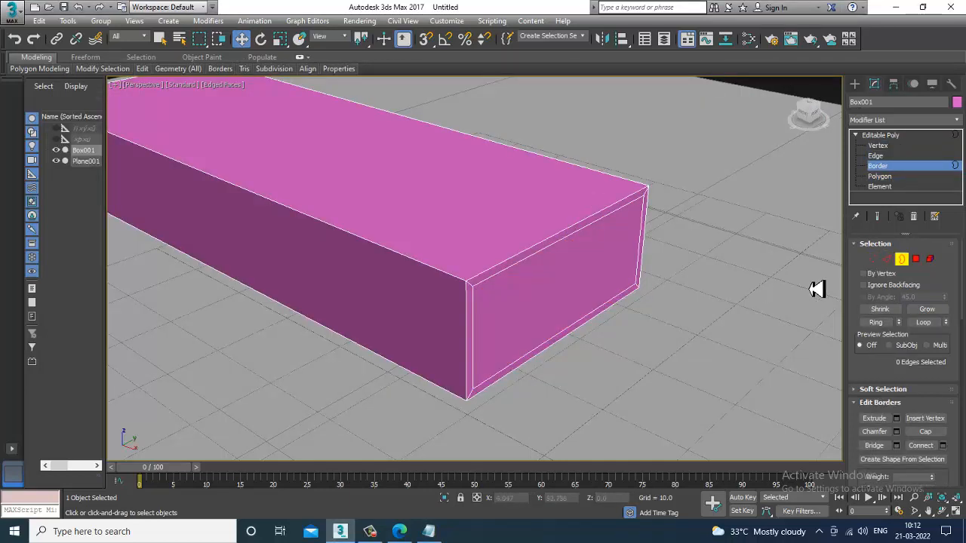
{"action": "left_click", "coordinate": [915, 259]}
{"action": "left_click", "coordinate": [929, 259]}
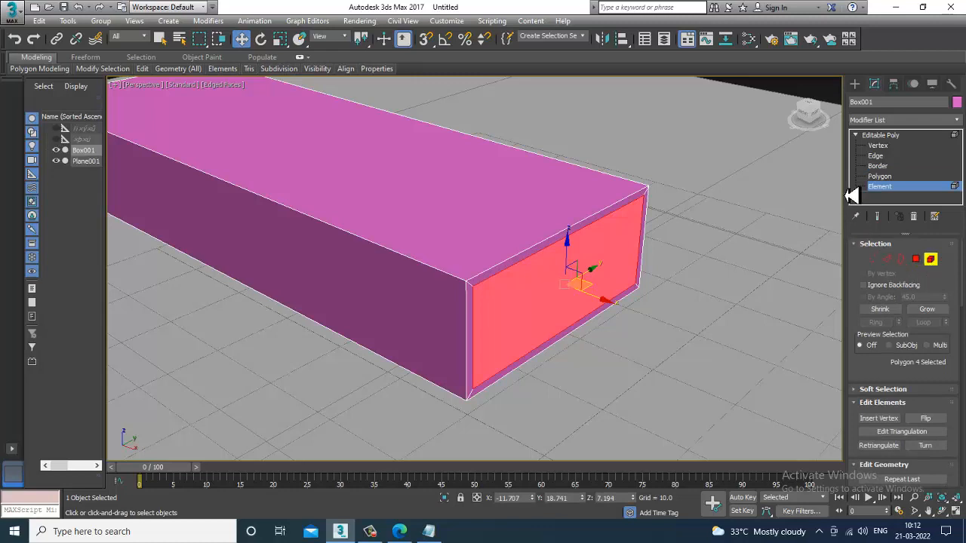
{"action": "key", "text": "1"}
{"action": "key", "text": "2"}
{"action": "key", "text": "3"}
{"action": "key", "text": "4"}
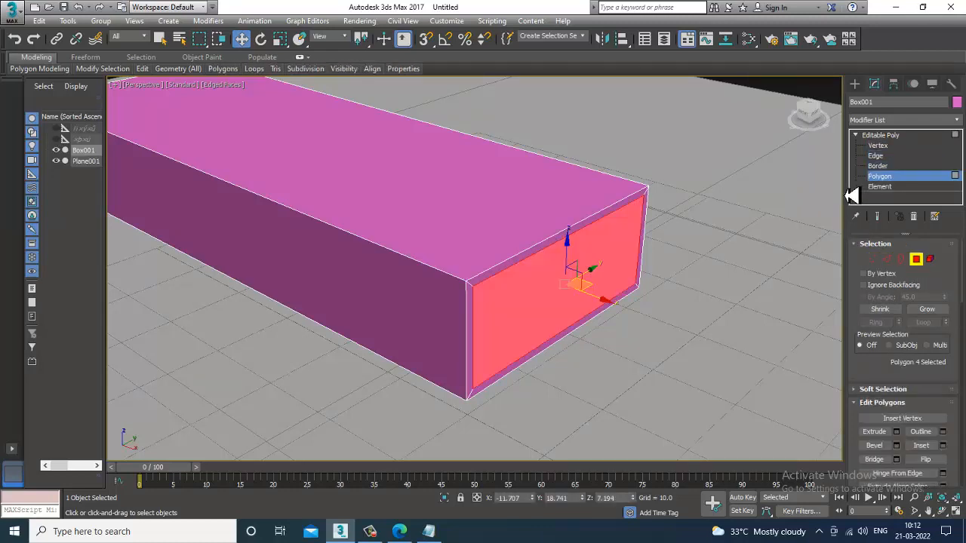
{"action": "key", "text": "5"}
{"action": "left_click", "coordinate": [917, 262]}
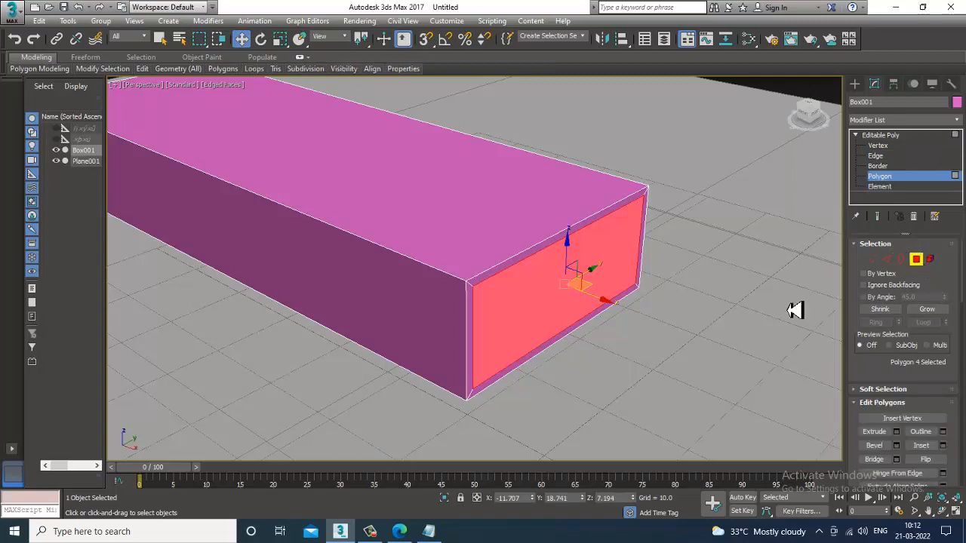
Step: Extrude the inset end polygon outward with the Extrude settings caddy
{"action": "key", "text": "alt+w"}
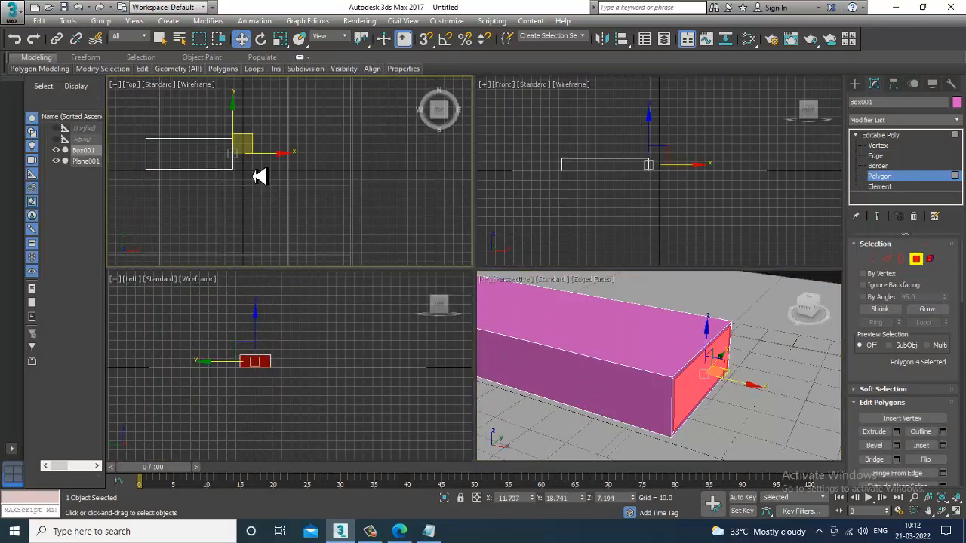
{"action": "key", "text": "alt+w"}
{"action": "left_click", "coordinate": [895, 431]}
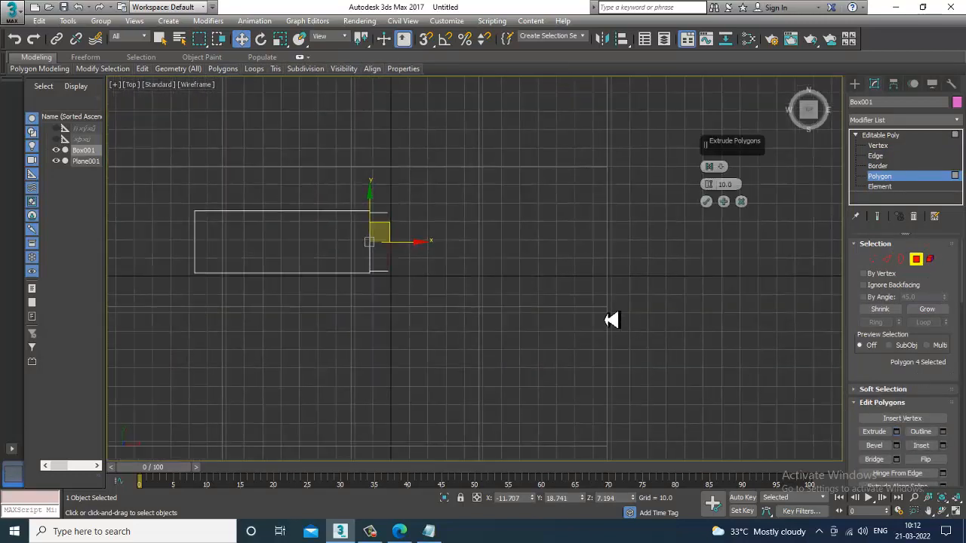
{"action": "left_click_drag", "start_coordinate": [709, 183], "coordinate": [721, 200]}
{"action": "left_click", "coordinate": [707, 204]}
{"action": "key", "text": "alt+w"}
{"action": "mouse_move", "coordinate": [719, 410]}
{"action": "middle_mouse_down", "text": "alt"}
{"action": "mouse_move", "coordinate": [672, 399]}
{"action": "mouse_move", "coordinate": [729, 395]}
{"action": "middle_mouse_up", "text": "alt"}
{"action": "key", "text": "alt+w"}
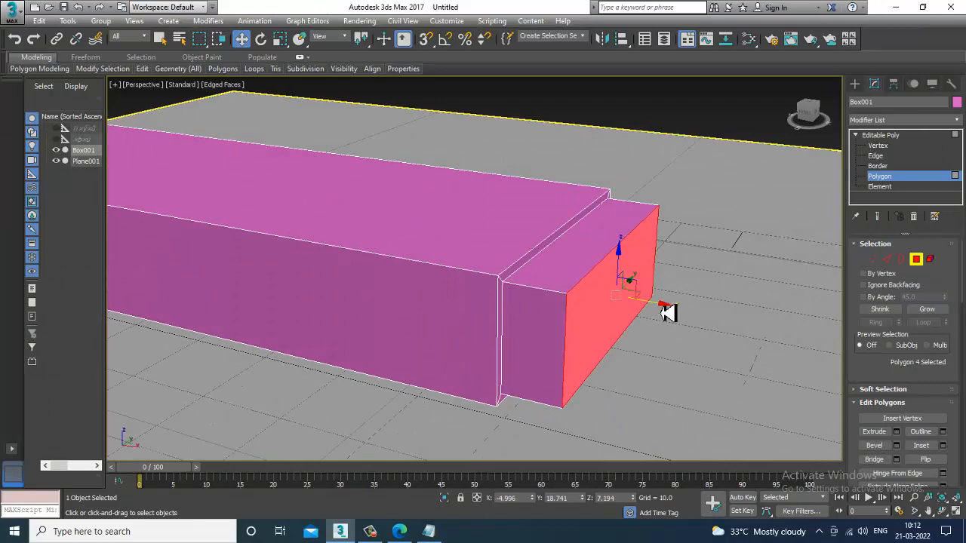
Step: Inset the extruded end polygon by 1.0
{"action": "middle_click_drag", "start_coordinate": [667, 313], "coordinate": [614, 317], "text": "alt"}
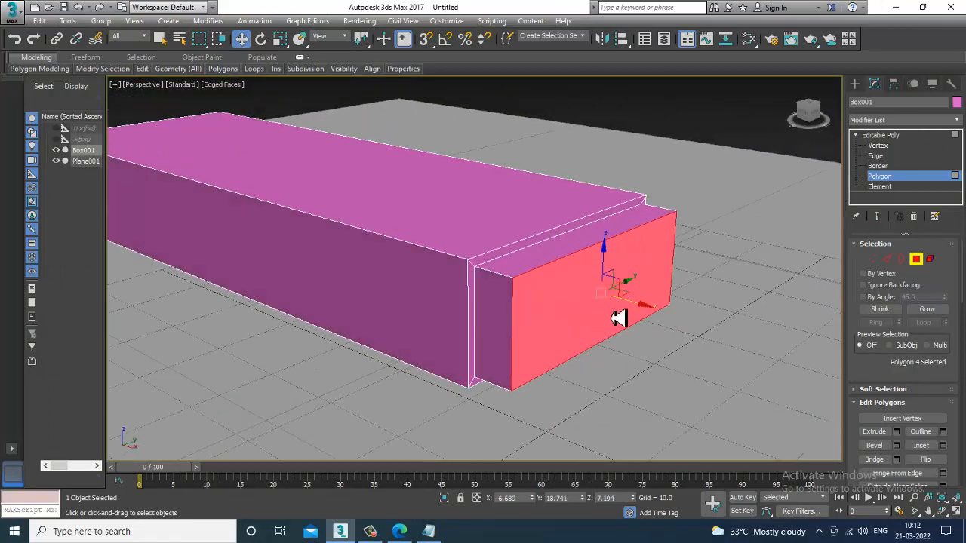
{"action": "left_click", "coordinate": [942, 446]}
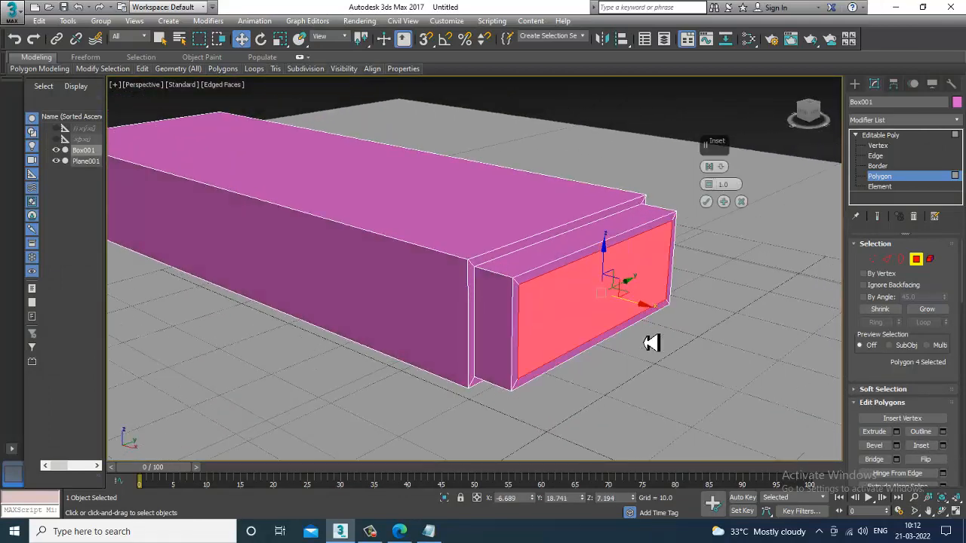
{"action": "left_click", "coordinate": [708, 202]}
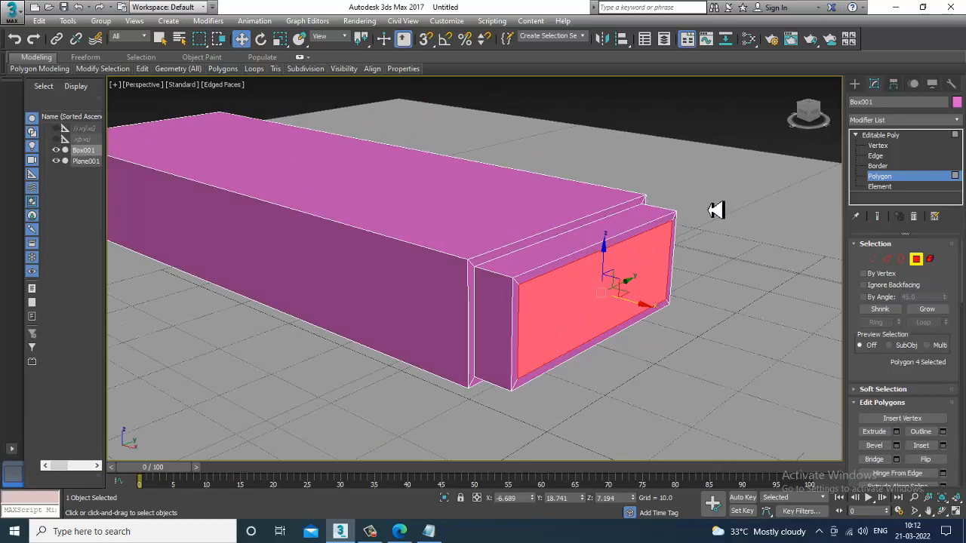
Step: Extrude the end polygon outward into a long new section of the box
{"action": "left_click", "coordinate": [896, 431]}
{"action": "key", "text": "alt+w"}
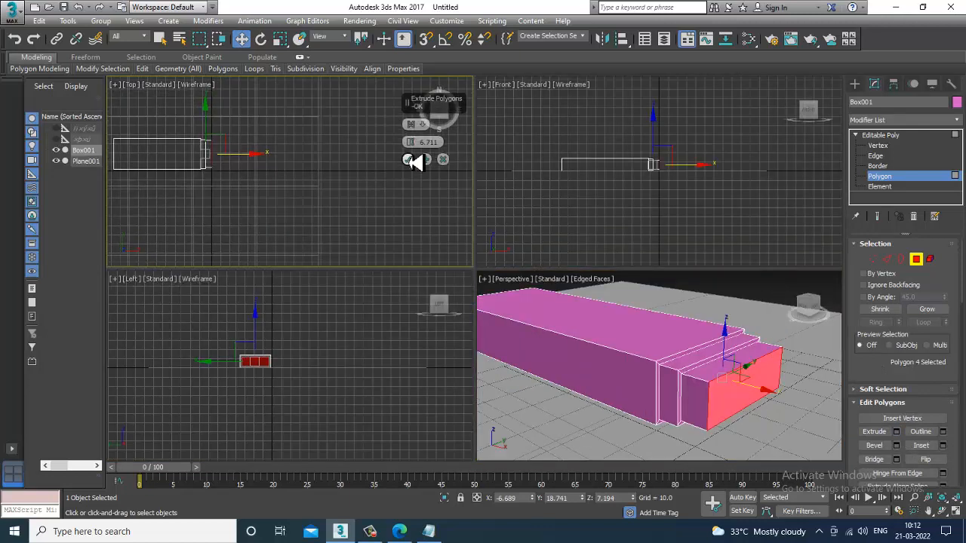
{"action": "mouse_move", "coordinate": [409, 141]}
{"action": "left_mouse_down"}
{"action": "mouse_move", "coordinate": [408, 110]}
{"action": "mouse_move", "coordinate": [410, 132]}
{"action": "left_mouse_up"}
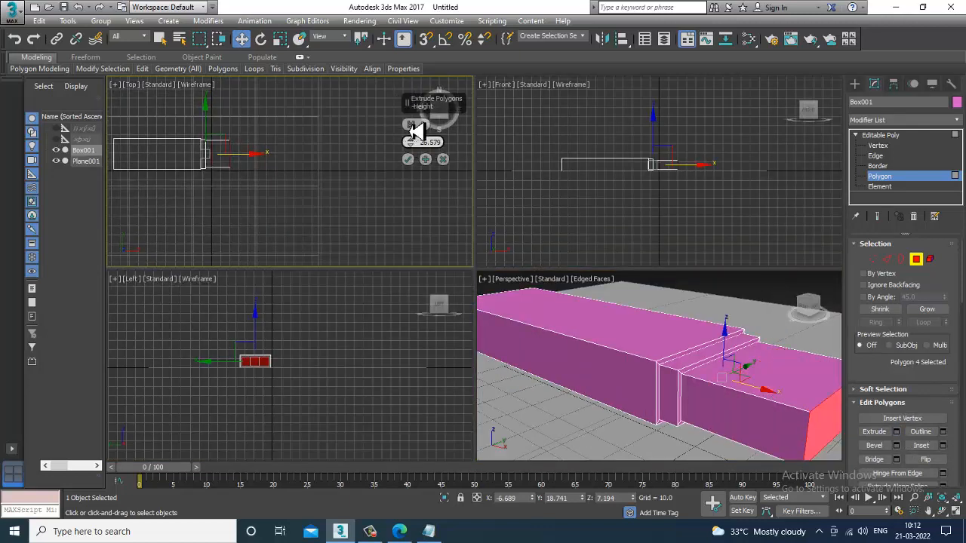
{"action": "left_click", "coordinate": [408, 160]}
Step: Select an edge ring running around the end section and connect it with one segment
{"action": "middle_click", "coordinate": [832, 376]}
{"action": "key", "text": "alt+w"}
{"action": "middle_click_drag", "start_coordinate": [836, 376], "coordinate": [770, 378], "text": "alt"}
{"action": "key", "text": "alt+w"}
{"action": "scroll", "coordinate": [621, 298], "scroll_direction": "down", "scroll_amount": 5}
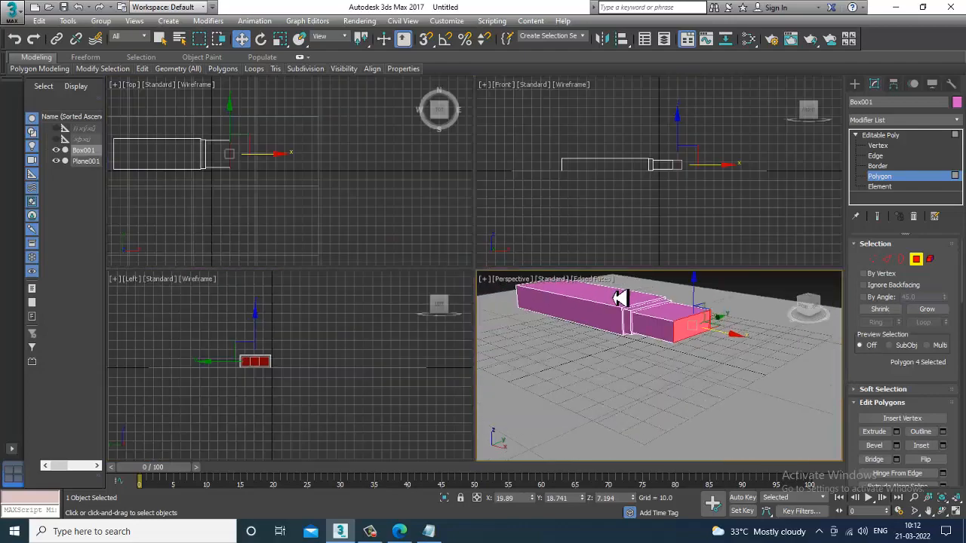
{"action": "key", "text": "alt+w"}
{"action": "mouse_move", "coordinate": [612, 294]}
{"action": "middle_mouse_down", "text": "alt"}
{"action": "mouse_move", "coordinate": [645, 362]}
{"action": "mouse_move", "coordinate": [589, 239]}
{"action": "mouse_move", "coordinate": [629, 313]}
{"action": "mouse_move", "coordinate": [596, 231]}
{"action": "mouse_move", "coordinate": [619, 300]}
{"action": "middle_mouse_up", "text": "alt"}
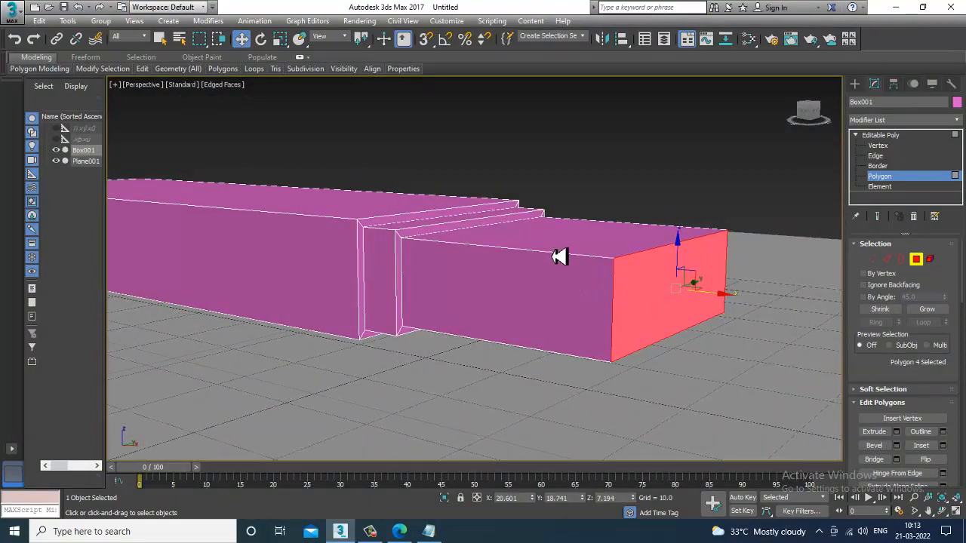
{"action": "left_click", "coordinate": [886, 260]}
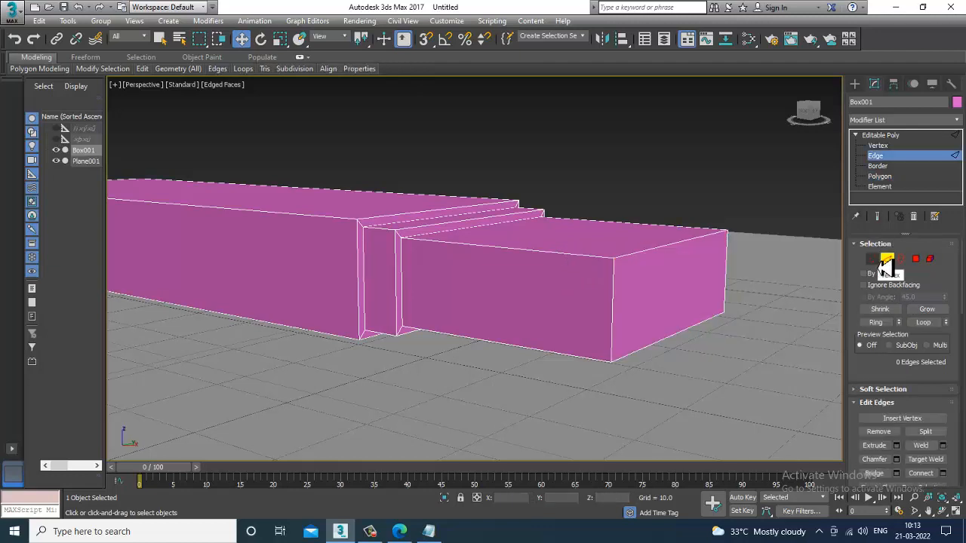
{"action": "middle_click_drag", "start_coordinate": [712, 315], "coordinate": [654, 322]}
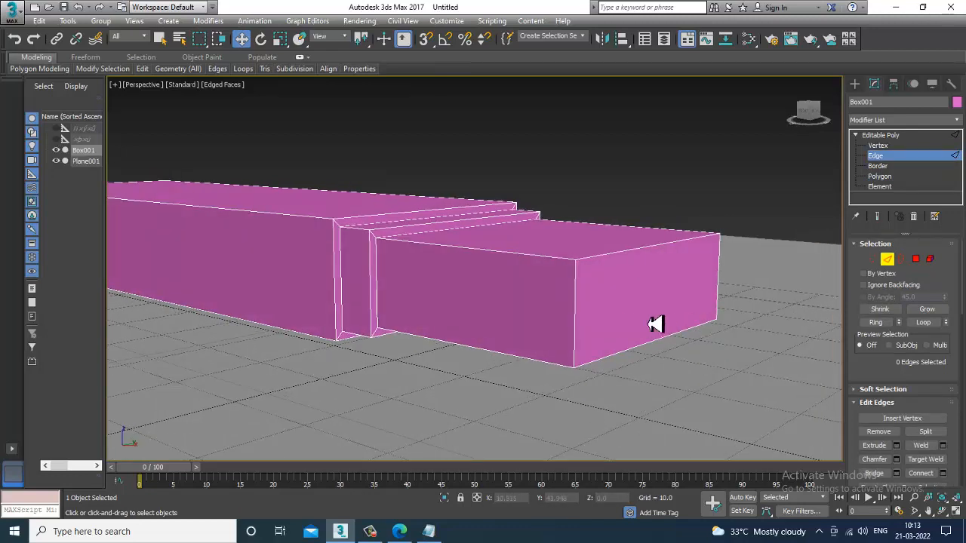
{"action": "left_click", "coordinate": [575, 314]}
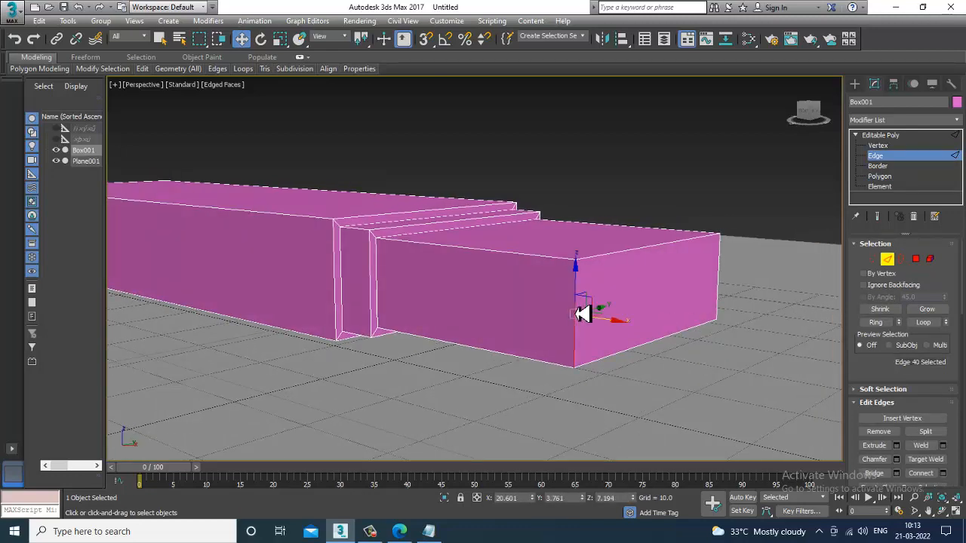
{"action": "left_click", "coordinate": [876, 322]}
{"action": "middle_click_drag", "start_coordinate": [711, 334], "coordinate": [773, 295], "text": "alt"}
{"action": "middle_click_drag", "start_coordinate": [446, 349], "coordinate": [615, 388], "text": "alt"}
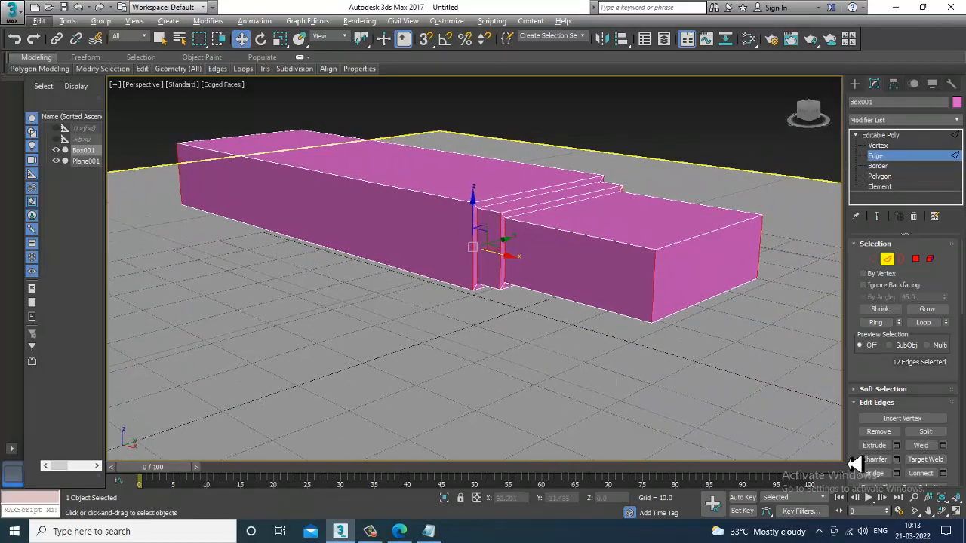
{"action": "left_click", "coordinate": [943, 474]}
{"action": "middle_click_drag", "start_coordinate": [631, 345], "coordinate": [655, 284], "text": "alt"}
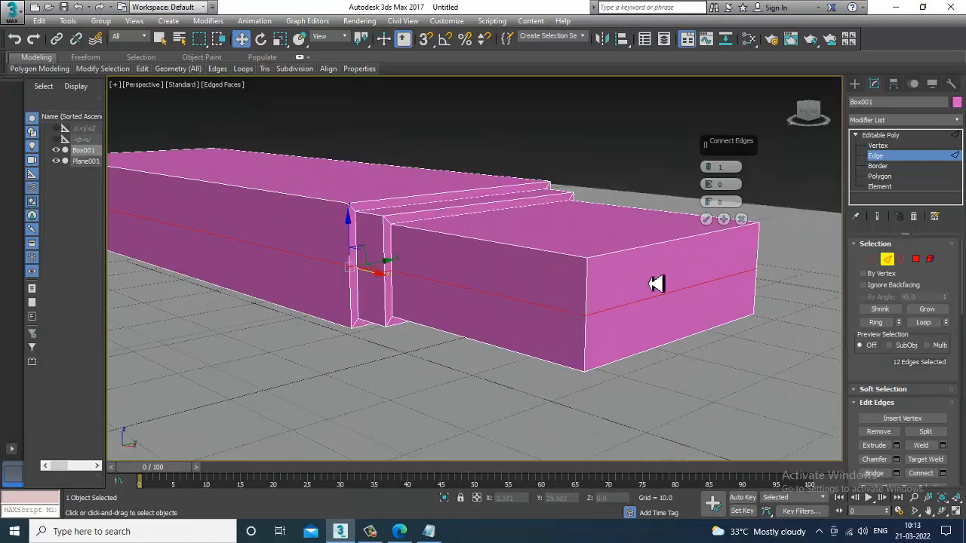
{"action": "left_click_drag", "start_coordinate": [713, 170], "coordinate": [714, 181]}
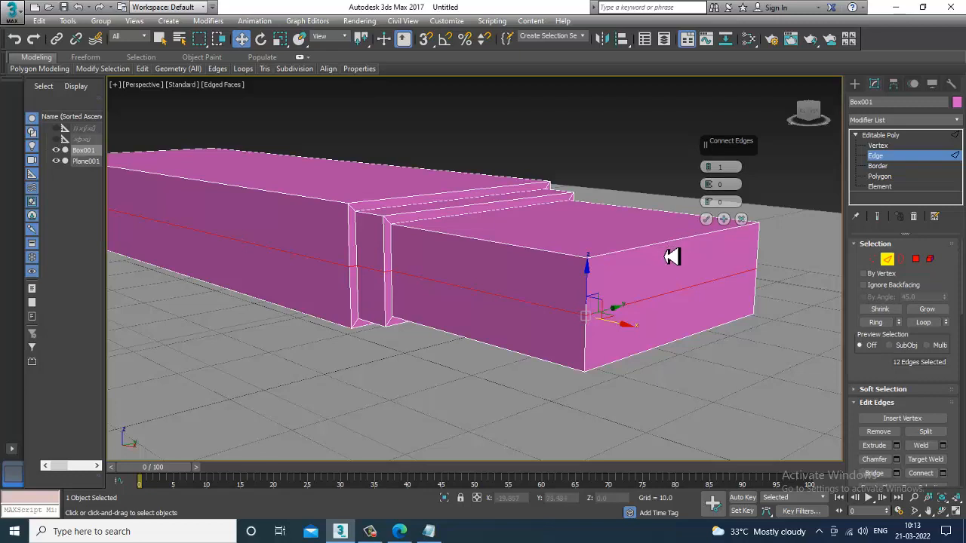
{"action": "middle_click_drag", "start_coordinate": [671, 258], "coordinate": [674, 269], "text": "alt"}
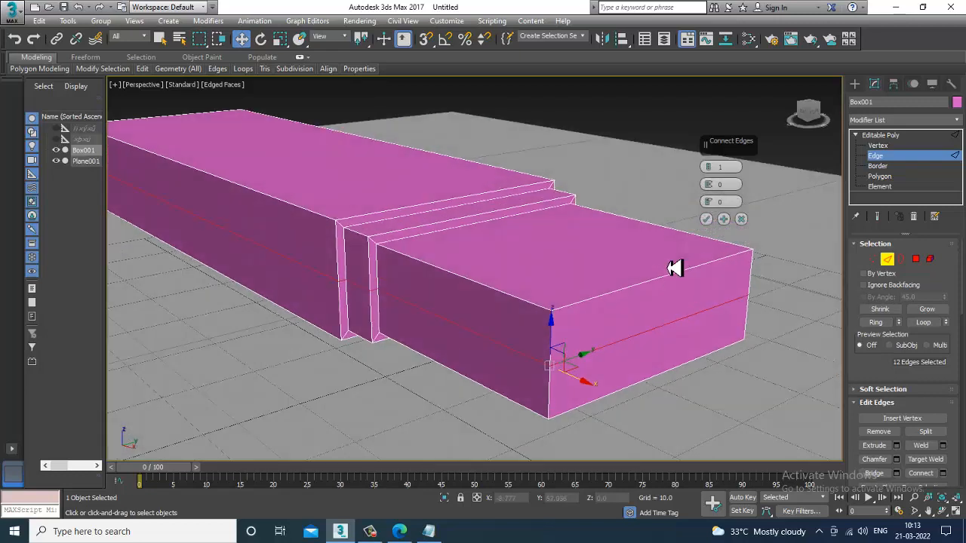
{"action": "left_click", "coordinate": [711, 220]}
Step: Select the upper half of the end face and inset it by 1.0
{"action": "middle_click_drag", "start_coordinate": [694, 270], "coordinate": [723, 293], "text": "alt"}
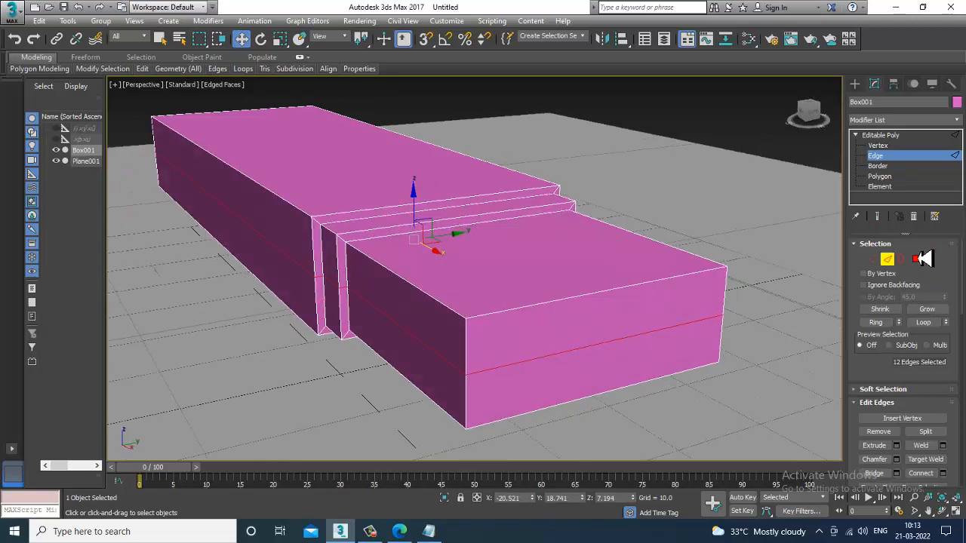
{"action": "left_click", "coordinate": [916, 260]}
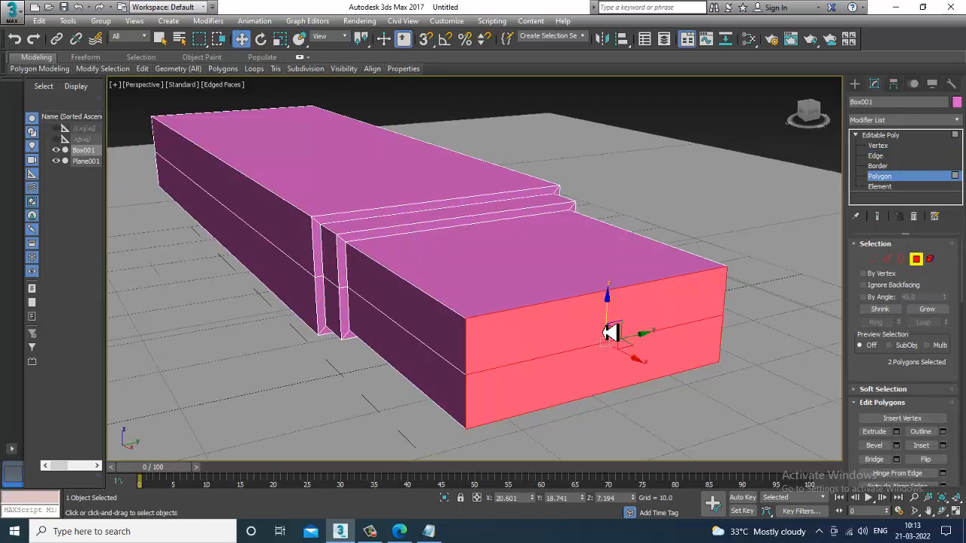
{"action": "left_click", "coordinate": [610, 329]}
{"action": "middle_click_drag", "start_coordinate": [610, 330], "coordinate": [649, 337], "text": "alt"}
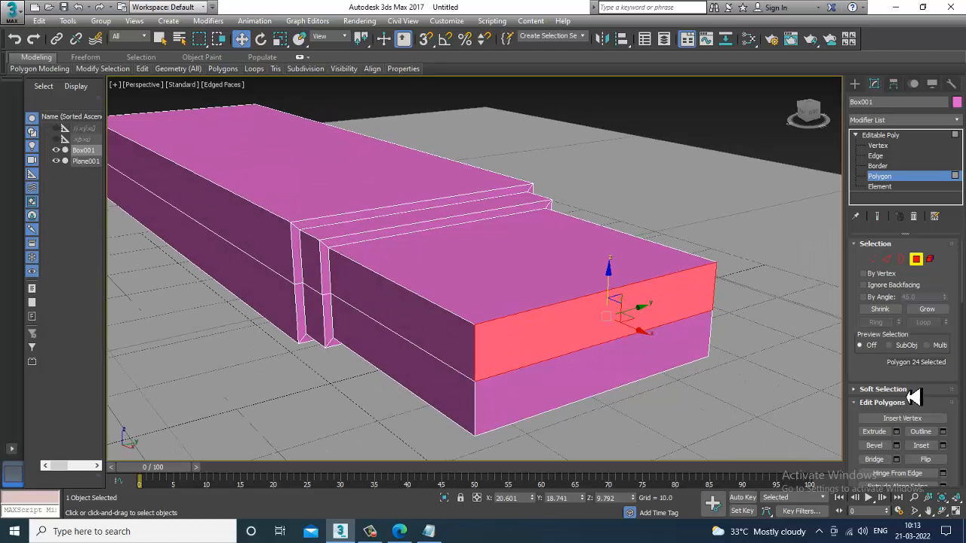
{"action": "left_click", "coordinate": [942, 445]}
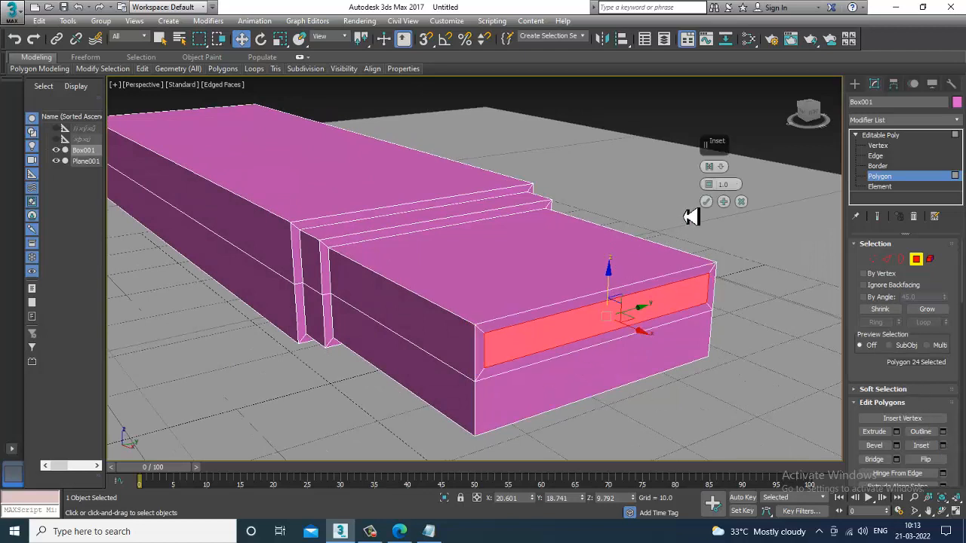
{"action": "left_click_drag", "start_coordinate": [709, 186], "coordinate": [715, 199]}
{"action": "left_click", "coordinate": [709, 200]}
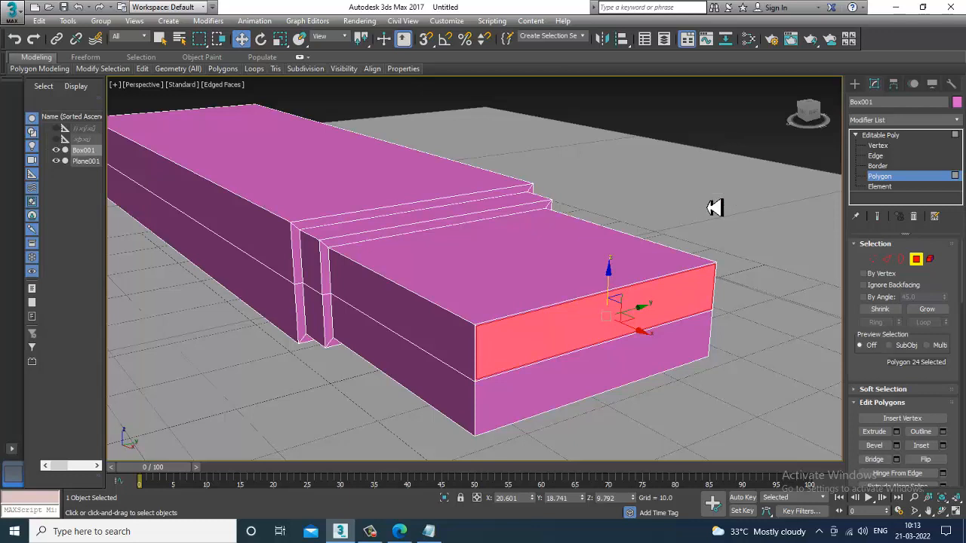
Step: Extrude the inset polygon inward by -0.536
{"action": "left_click", "coordinate": [897, 432]}
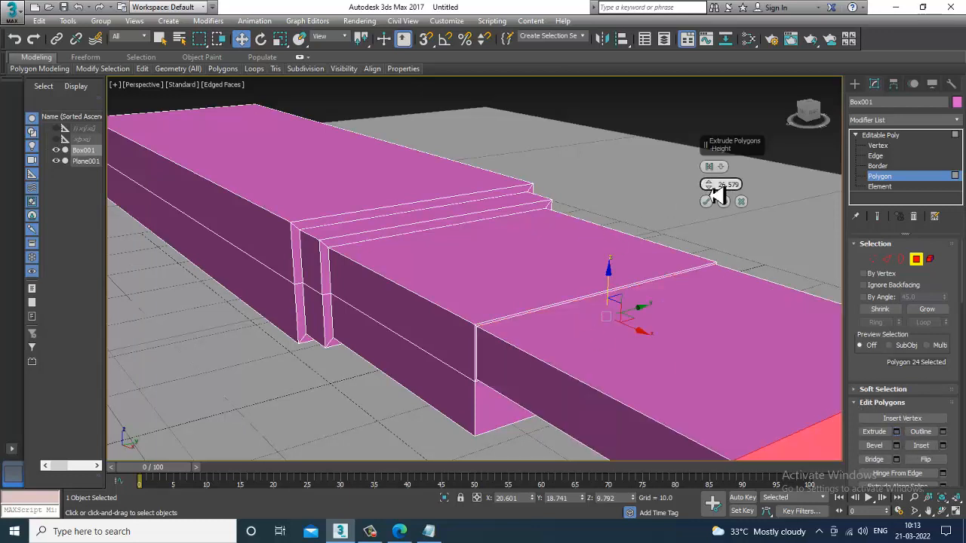
{"action": "left_click_drag", "start_coordinate": [710, 187], "coordinate": [742, 318]}
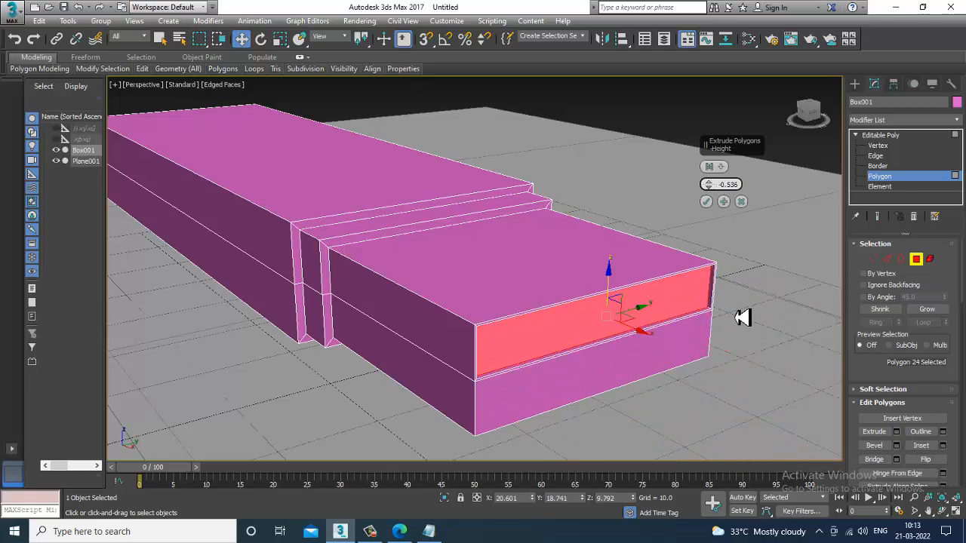
{"action": "left_click", "coordinate": [706, 201]}
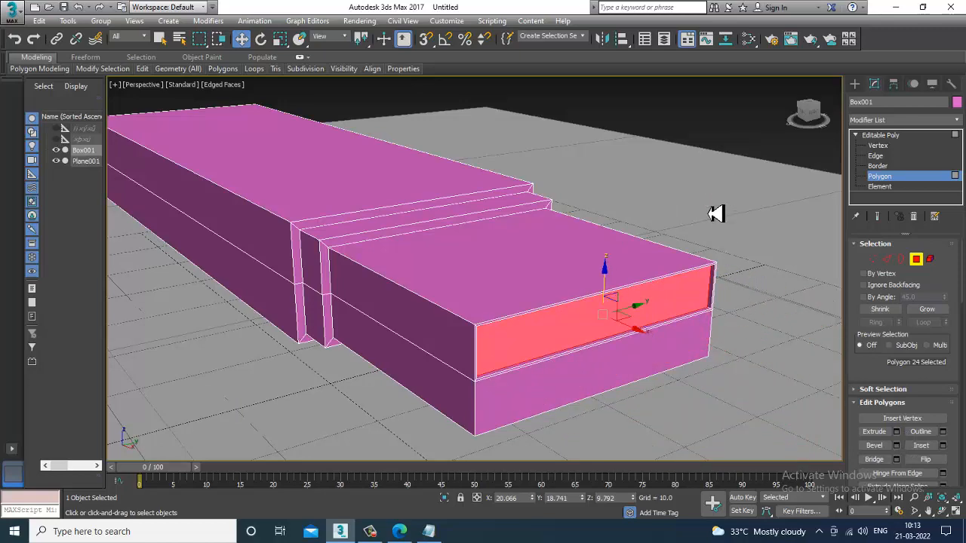
Step: Delete the recessed polygon to open the box's end and select the inner floor face
{"action": "key", "text": "Delete"}
{"action": "middle_click_drag", "start_coordinate": [650, 326], "coordinate": [619, 360], "text": "alt"}
{"action": "scroll", "coordinate": [585, 363], "scroll_direction": "up", "scroll_amount": 3}
{"action": "left_click", "coordinate": [555, 350]}
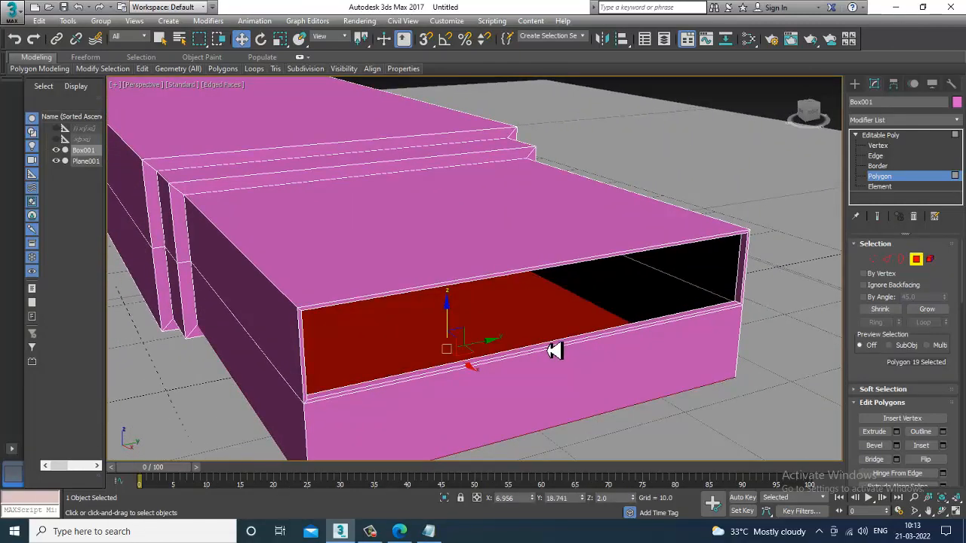
Step: Add edge loops across the box's end section and top with Swift Loop at the object level
{"action": "middle_click_drag", "start_coordinate": [670, 302], "coordinate": [540, 172], "text": "alt"}
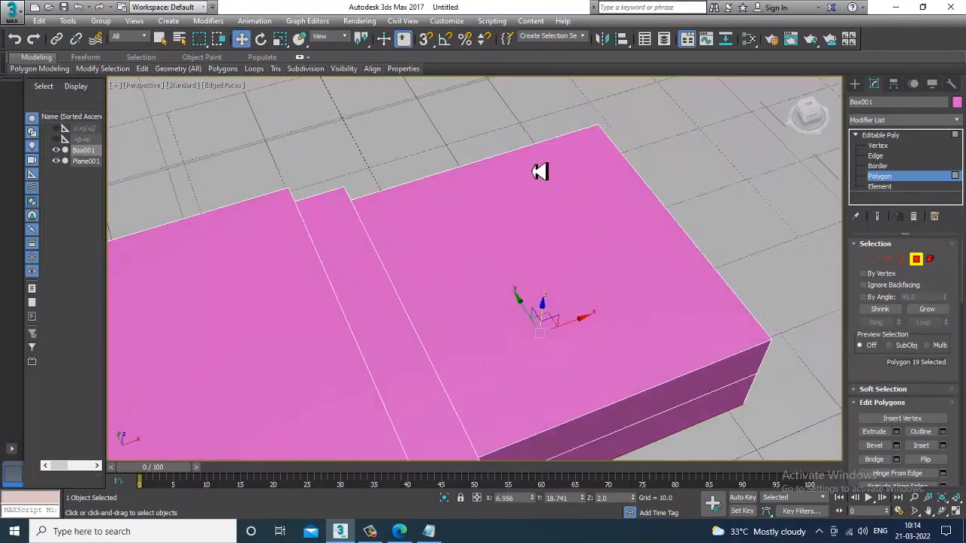
{"action": "middle_click_drag", "start_coordinate": [586, 277], "coordinate": [548, 272], "text": "alt"}
{"action": "key", "text": "alt+w"}
{"action": "middle_click", "coordinate": [339, 181]}
{"action": "key", "text": "alt+w"}
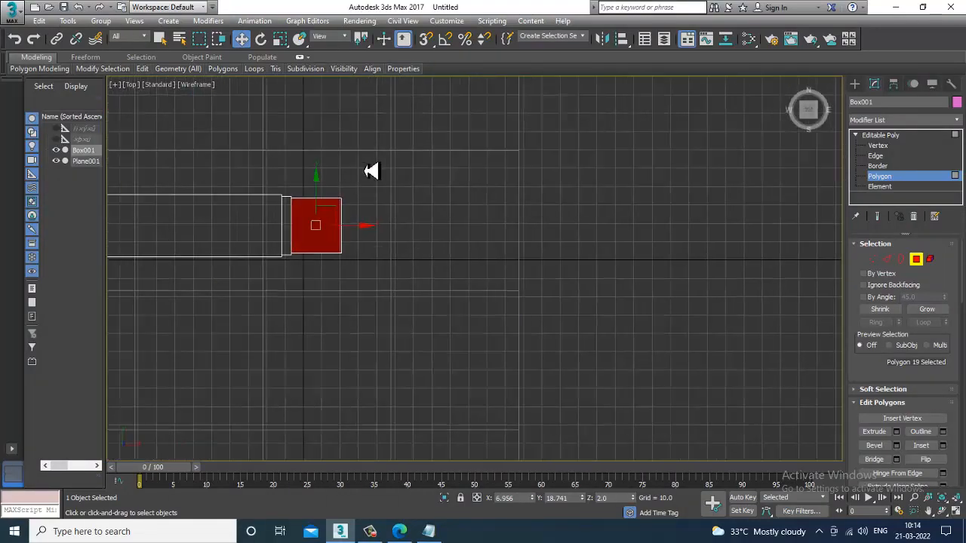
{"action": "scroll", "coordinate": [389, 196], "scroll_direction": "up", "scroll_amount": 4}
{"action": "middle_click_drag", "start_coordinate": [388, 196], "coordinate": [539, 219]}
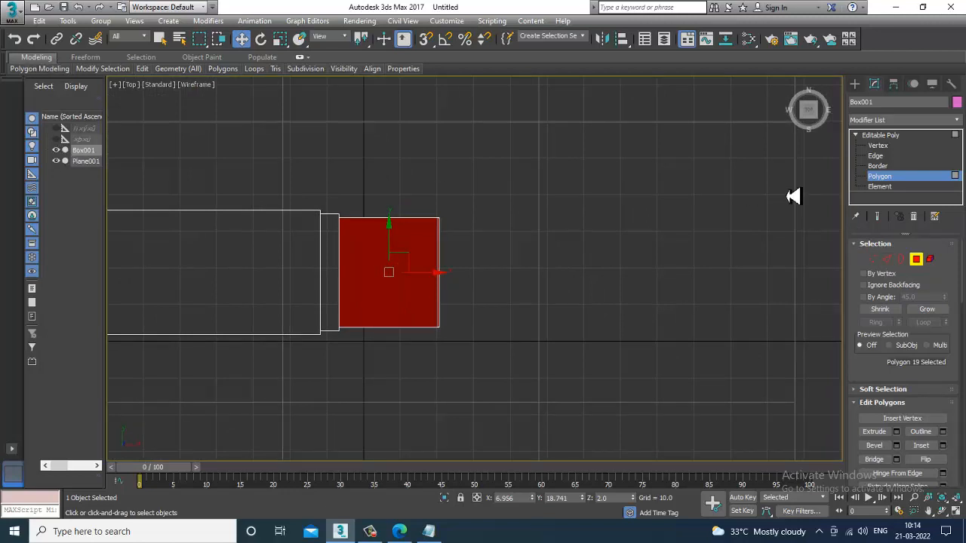
{"action": "left_click", "coordinate": [300, 57]}
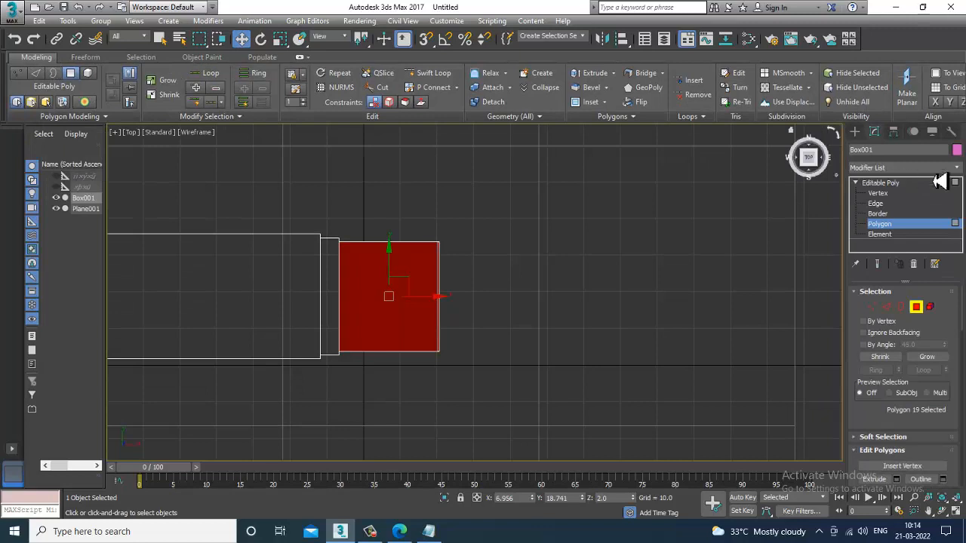
{"action": "left_click", "coordinate": [888, 184]}
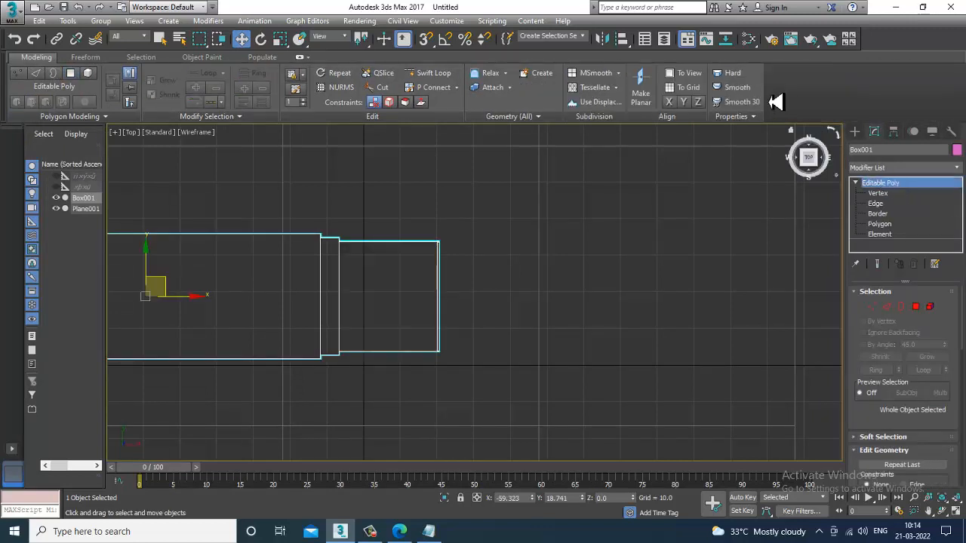
{"action": "left_click", "coordinate": [428, 73]}
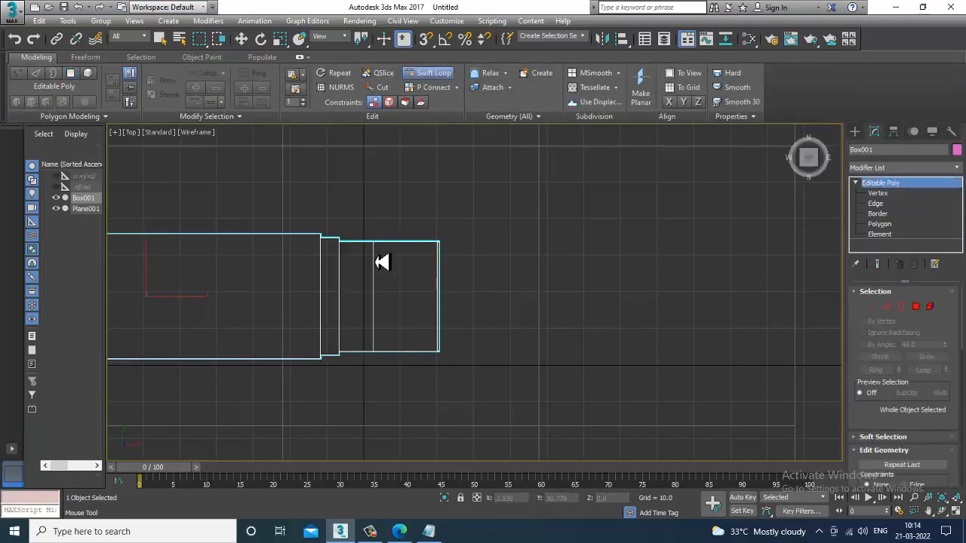
{"action": "left_click", "coordinate": [382, 261]}
{"action": "left_click", "coordinate": [409, 261]}
{"action": "key", "text": "alt+w"}
{"action": "middle_click_drag", "start_coordinate": [742, 351], "coordinate": [694, 269], "text": "alt"}
{"action": "key", "text": "alt+w"}
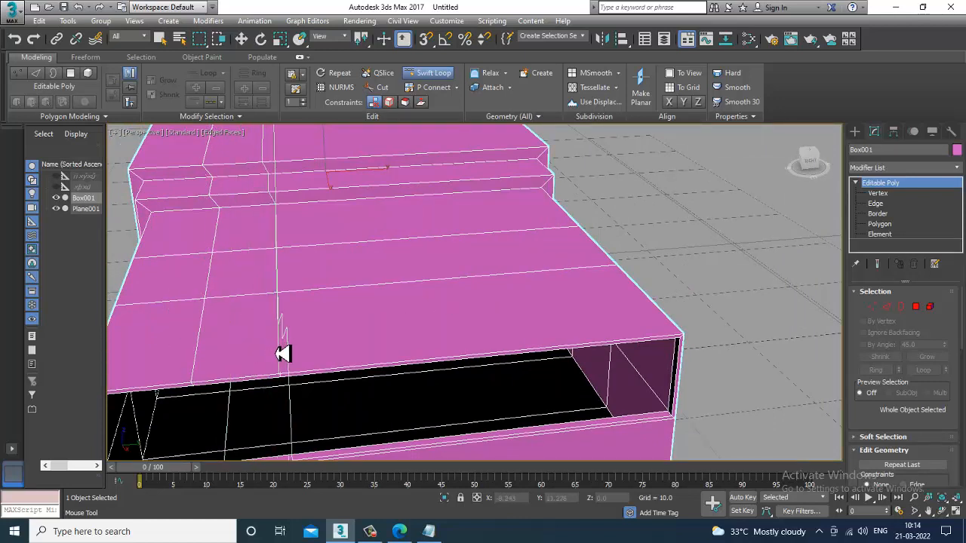
{"action": "left_click", "coordinate": [291, 352]}
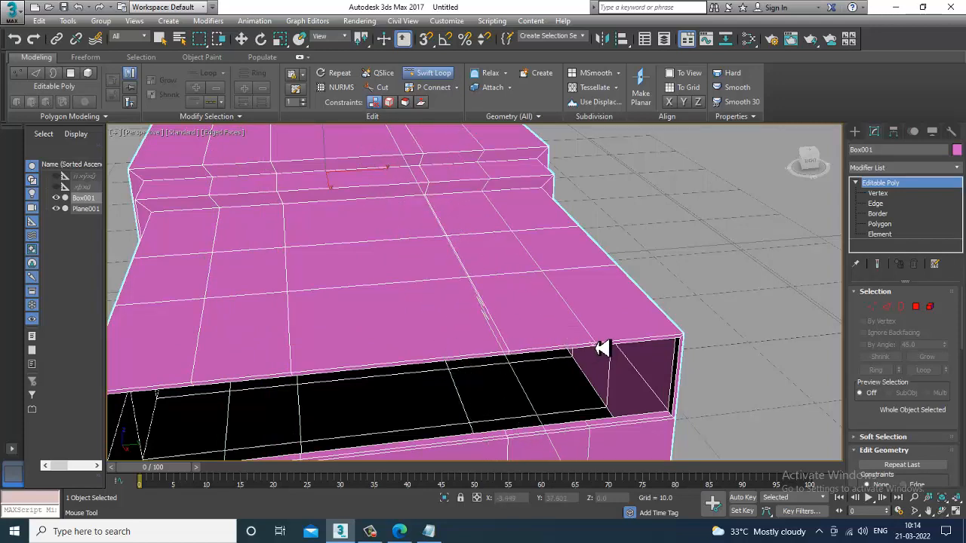
{"action": "scroll", "coordinate": [605, 348], "scroll_direction": "down", "scroll_amount": 3}
{"action": "middle_click_drag", "start_coordinate": [605, 347], "coordinate": [639, 381], "text": "alt"}
{"action": "right_click", "coordinate": [638, 381]}
{"action": "key", "text": "alt+w"}
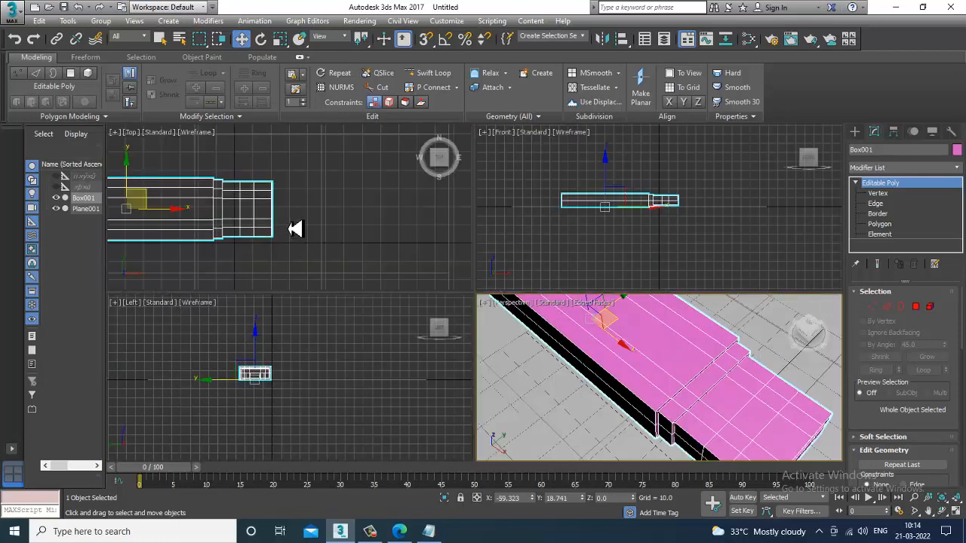
Step: Select two polygons on the box's top surface near the open end
{"action": "middle_click_drag", "start_coordinate": [297, 226], "coordinate": [303, 210]}
{"action": "key", "text": "alt+w"}
{"action": "scroll", "coordinate": [327, 227], "scroll_direction": "up", "scroll_amount": 3}
{"action": "key", "text": "1"}
{"action": "left_click_drag", "start_coordinate": [384, 168], "coordinate": [427, 389]}
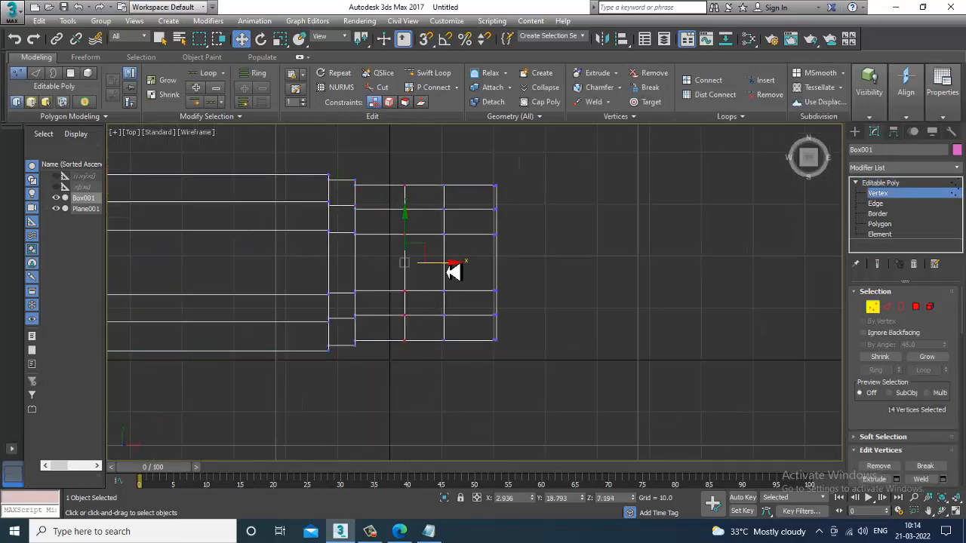
{"action": "left_click", "coordinate": [881, 227]}
{"action": "key", "text": "alt+w"}
{"action": "middle_click", "coordinate": [705, 344]}
{"action": "key", "text": "alt+w"}
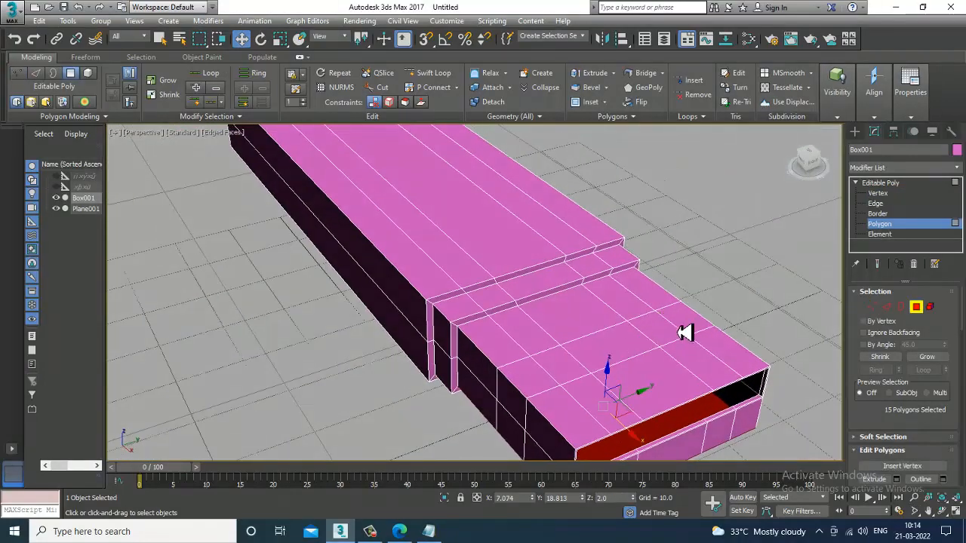
{"action": "left_click", "coordinate": [664, 332]}
{"action": "left_click", "coordinate": [565, 370], "text": "ctrl"}
{"action": "middle_click_drag", "start_coordinate": [566, 372], "coordinate": [688, 346], "text": "alt"}
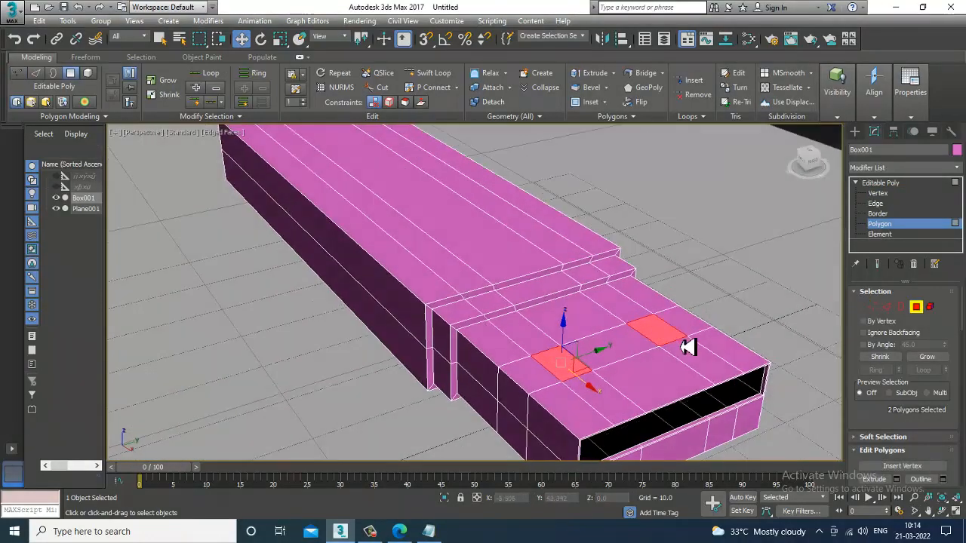
Step: Extrude the two selected top polygons slightly inward
{"action": "scroll", "coordinate": [893, 414], "scroll_direction": "down", "scroll_amount": 3}
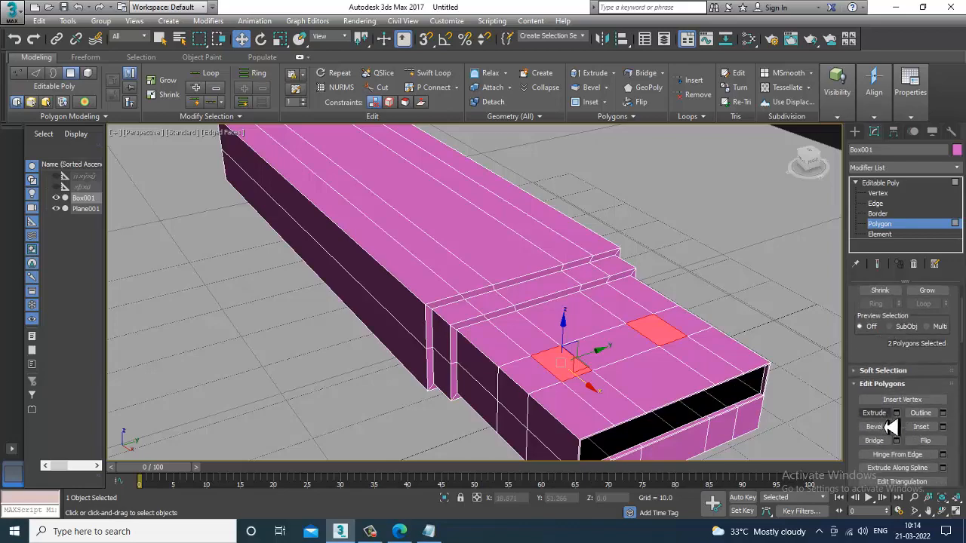
{"action": "left_click", "coordinate": [896, 413]}
{"action": "left_click", "coordinate": [707, 239]}
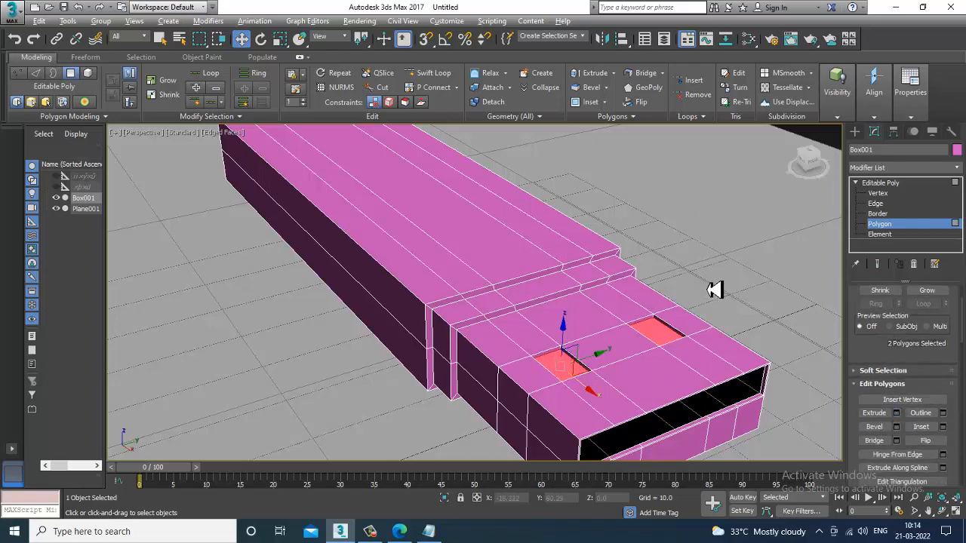
{"action": "middle_click_drag", "start_coordinate": [711, 287], "coordinate": [714, 287], "text": "alt"}
Step: Delete the two extruded polygons to cut two holes in the top
{"action": "key", "text": "Delete"}
{"action": "middle_click_drag", "start_coordinate": [661, 303], "coordinate": [571, 249], "text": "alt"}
{"action": "scroll", "coordinate": [571, 249], "scroll_direction": "up", "scroll_amount": 8}
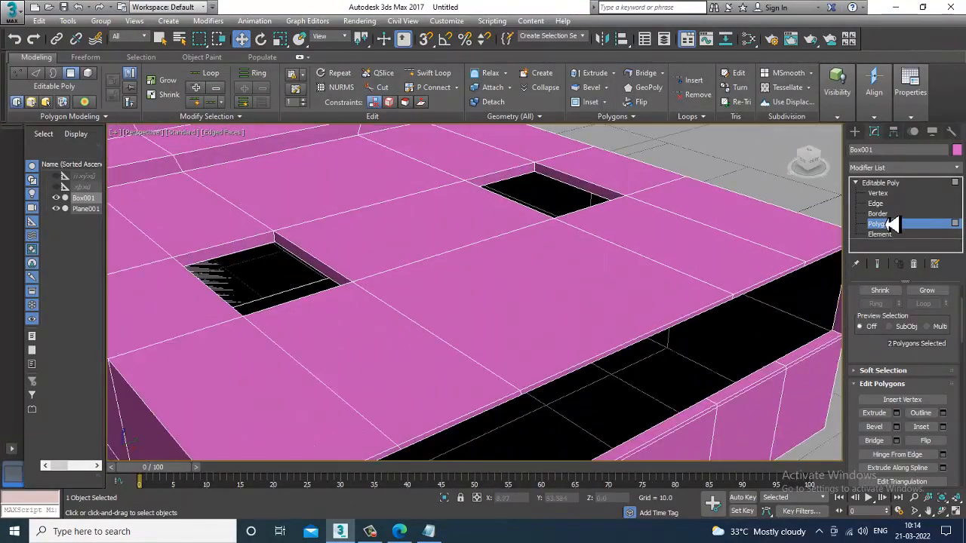
Step: Examine the box's openings and edge loops from several angles in shaded and wireframe views
{"action": "left_click", "coordinate": [875, 203]}
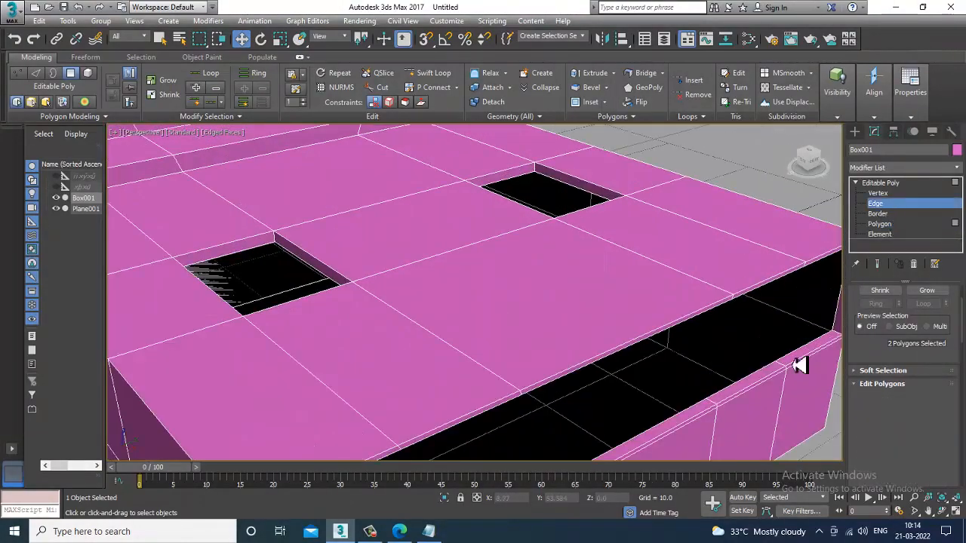
{"action": "double_click", "coordinate": [802, 355]}
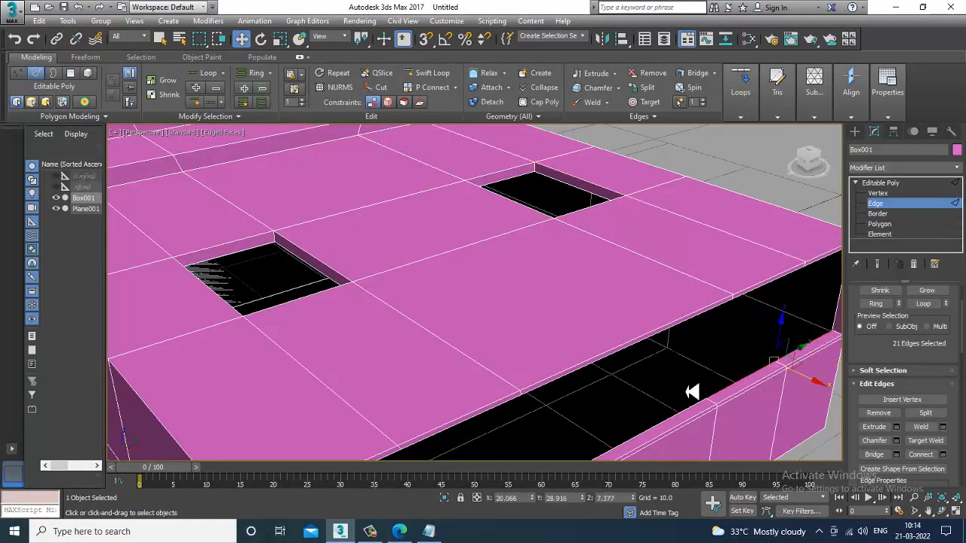
{"action": "middle_click_drag", "start_coordinate": [690, 392], "coordinate": [726, 328], "text": "alt"}
{"action": "left_click_drag", "start_coordinate": [708, 342], "coordinate": [606, 404]}
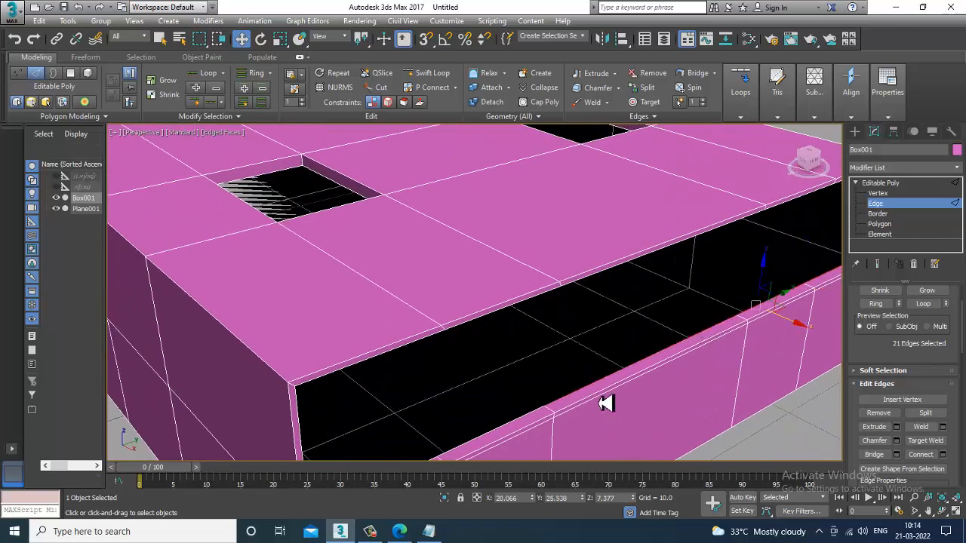
{"action": "left_click", "coordinate": [504, 435], "text": "ctrl"}
{"action": "middle_click_drag", "start_coordinate": [506, 435], "coordinate": [560, 359]}
{"action": "left_click", "coordinate": [462, 401], "text": "ctrl"}
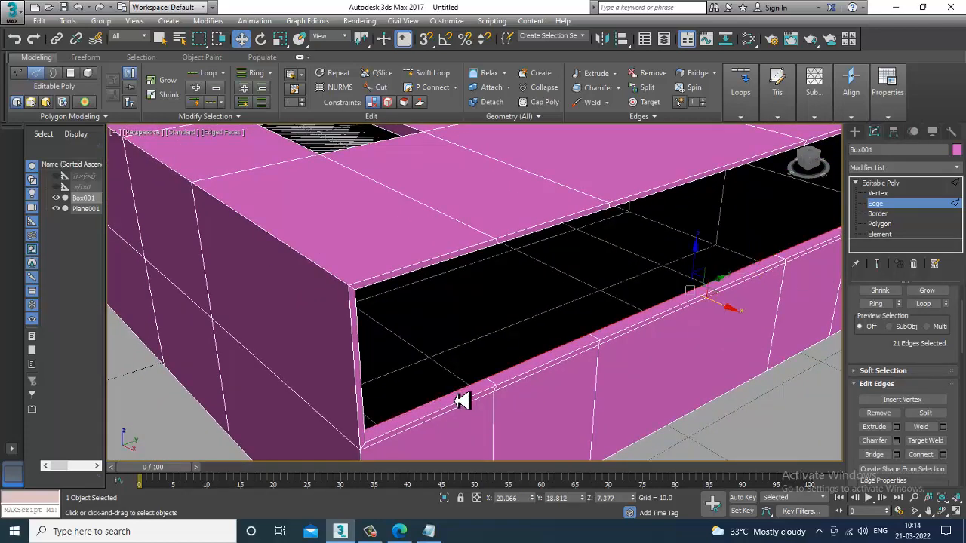
{"action": "scroll", "coordinate": [528, 393], "scroll_direction": "down", "scroll_amount": 5}
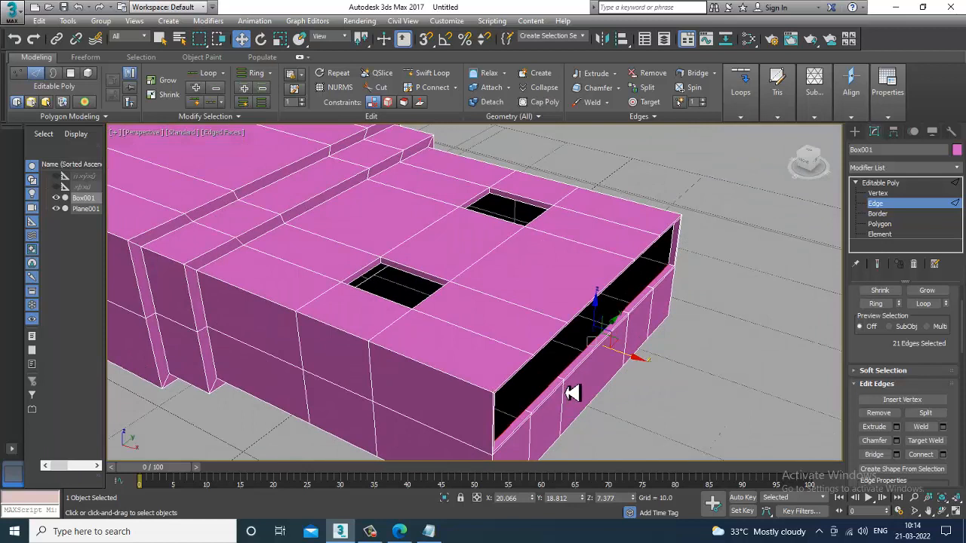
{"action": "left_click_drag", "start_coordinate": [635, 364], "coordinate": [322, 300], "text": "shift"}
{"action": "middle_click_drag", "start_coordinate": [438, 310], "coordinate": [523, 297], "text": "alt"}
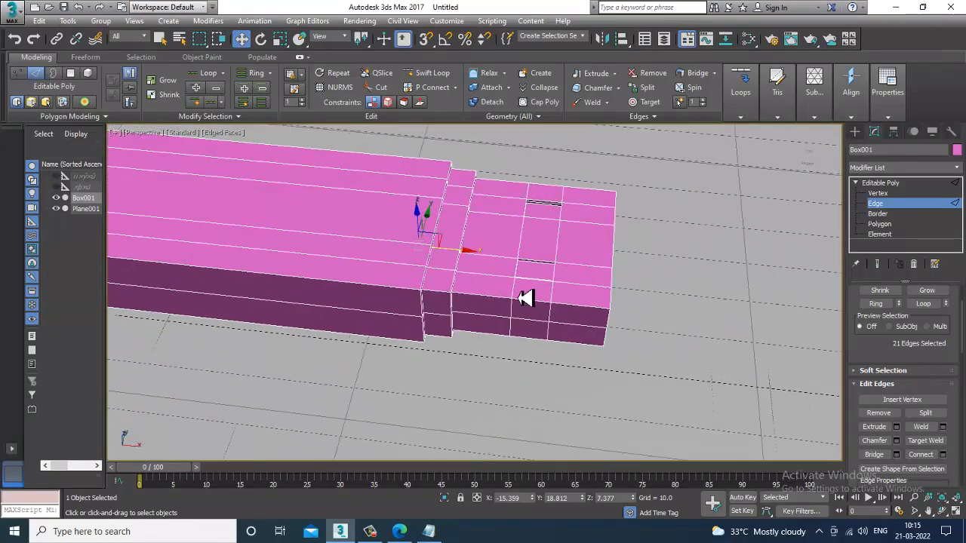
{"action": "key", "text": "F3"}
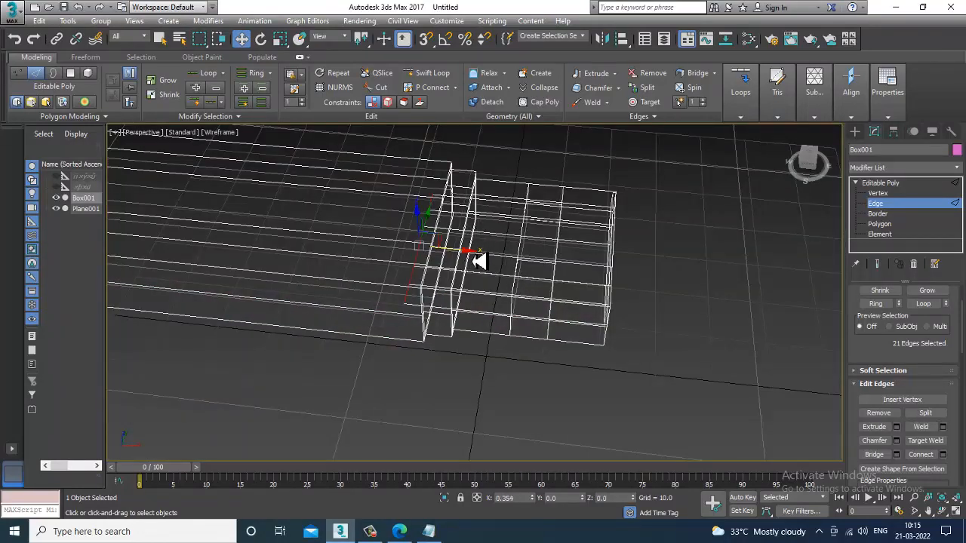
{"action": "key", "text": "F3"}
{"action": "middle_click_drag", "start_coordinate": [457, 280], "coordinate": [566, 275], "text": "alt"}
{"action": "key", "text": "alt+w"}
{"action": "right_click", "coordinate": [347, 239]}
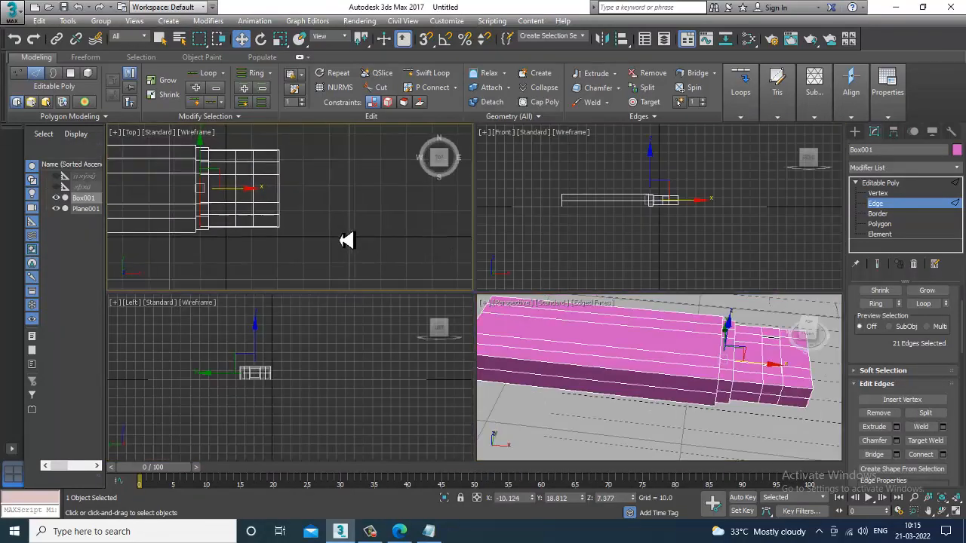
{"action": "key", "text": "alt+w"}
{"action": "middle_click_drag", "start_coordinate": [347, 239], "coordinate": [638, 246]}
{"action": "scroll", "coordinate": [638, 246], "scroll_direction": "down", "scroll_amount": 4}
{"action": "scroll", "coordinate": [580, 256], "scroll_direction": "up", "scroll_amount": 2}
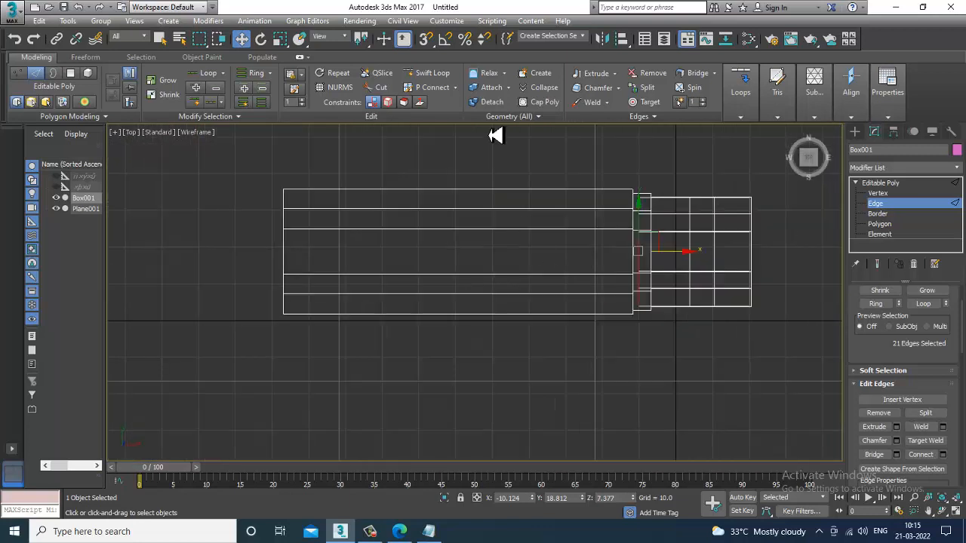
Step: Add two edge loops across the long section of the box with Swift Loop
{"action": "left_click", "coordinate": [427, 73]}
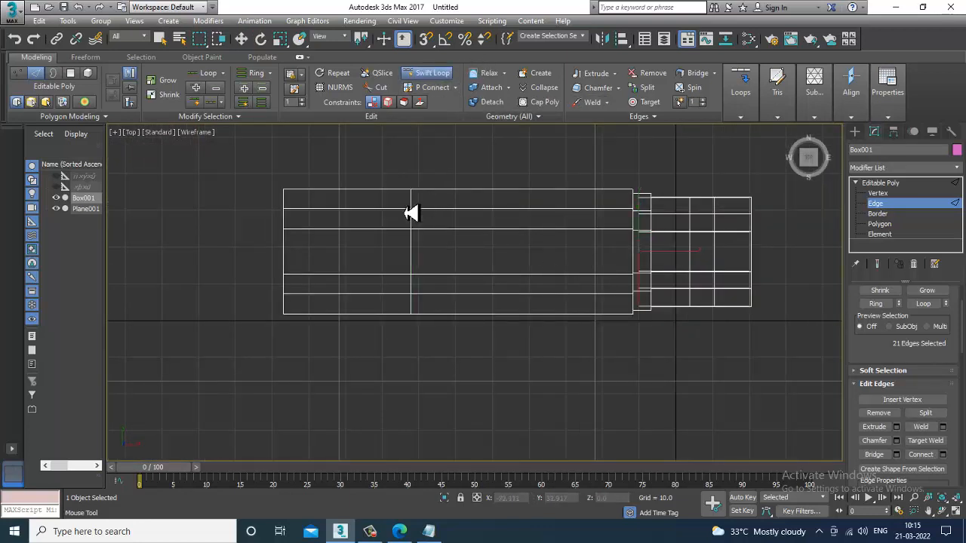
{"action": "left_click", "coordinate": [352, 223]}
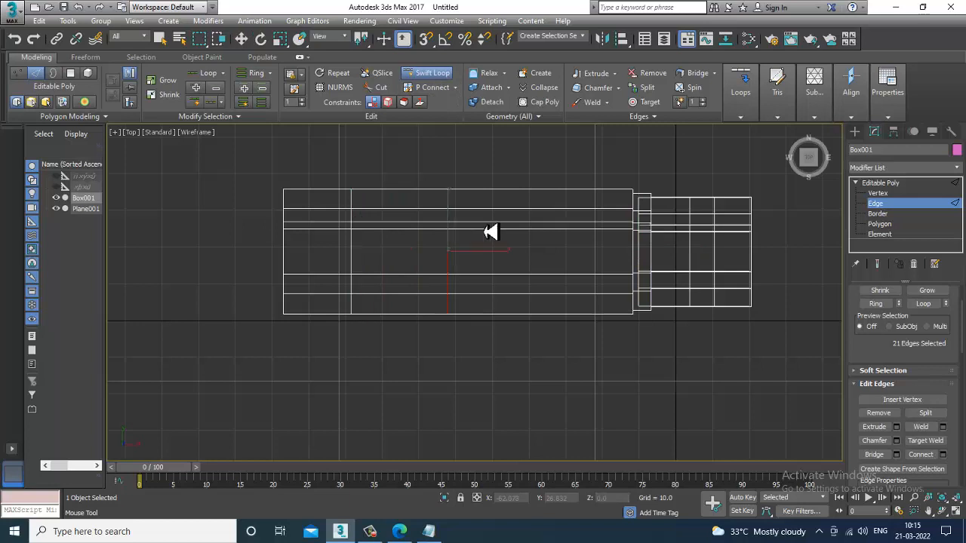
{"action": "left_click", "coordinate": [553, 231]}
{"action": "right_click", "coordinate": [559, 231]}
Step: Select a middle column of vertices and move it along the box's length
{"action": "key", "text": "1"}
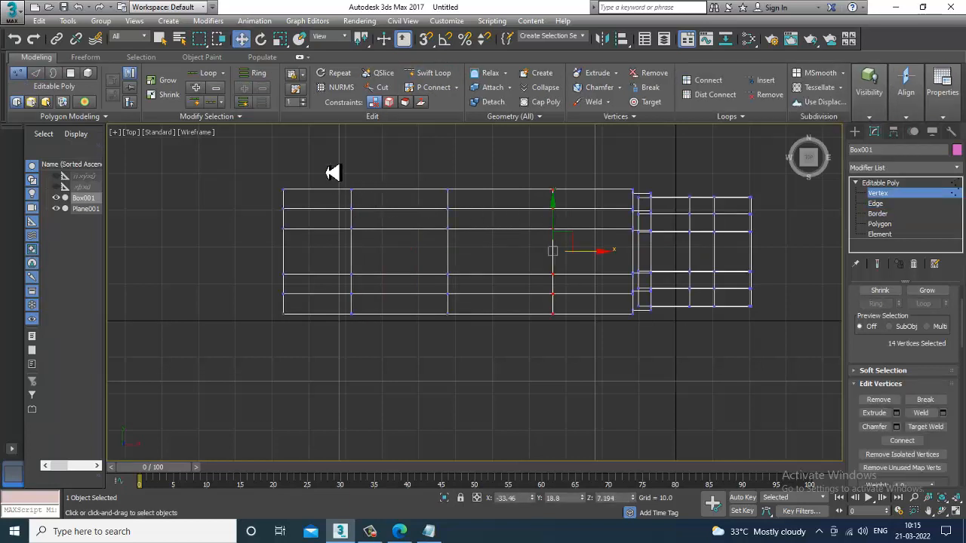
{"action": "left_click_drag", "start_coordinate": [332, 173], "coordinate": [381, 330]}
{"action": "left_click_drag", "start_coordinate": [399, 260], "coordinate": [508, 260]}
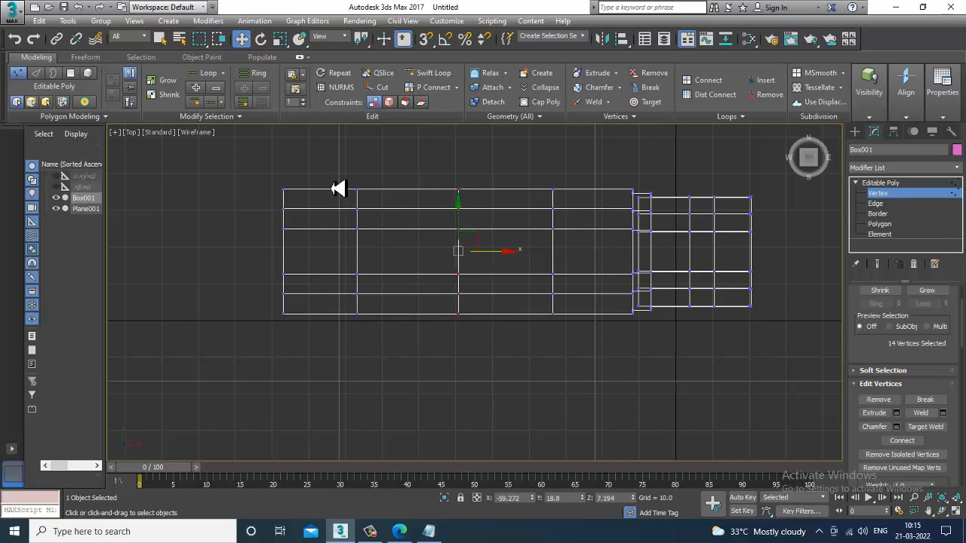
Step: Scale the selected vertex column outward to widen the box into a bulging middle
{"action": "key", "text": "r"}
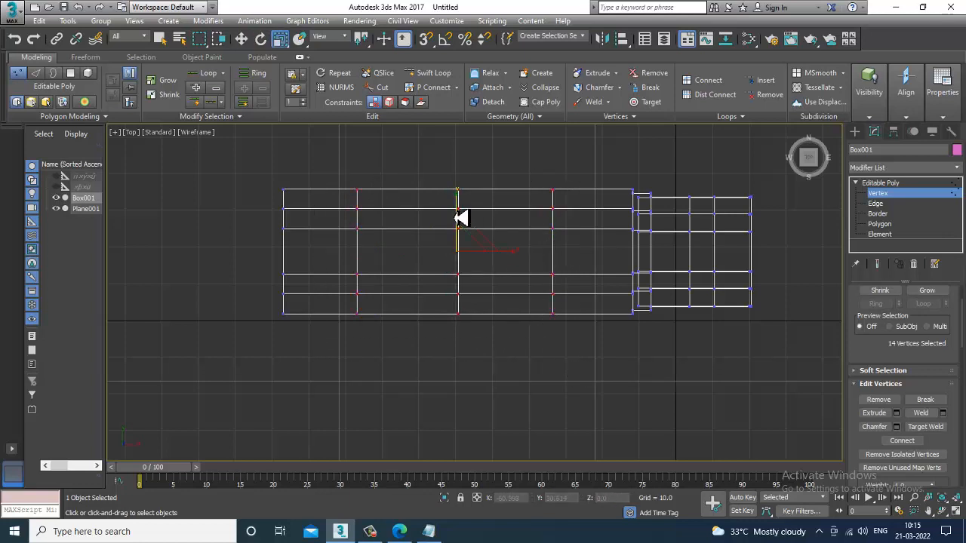
{"action": "left_click_drag", "start_coordinate": [465, 209], "coordinate": [468, 195]}
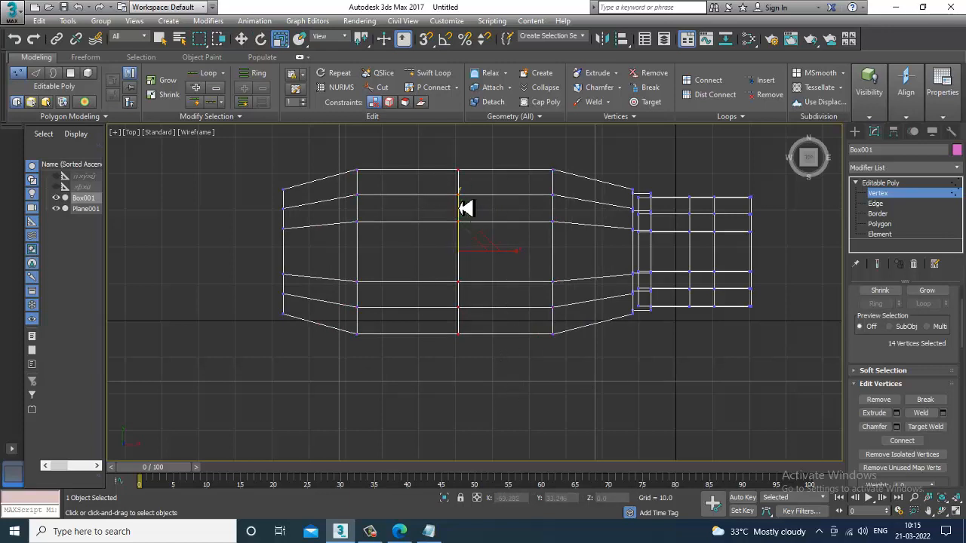
{"action": "left_click_drag", "start_coordinate": [463, 209], "coordinate": [465, 201]}
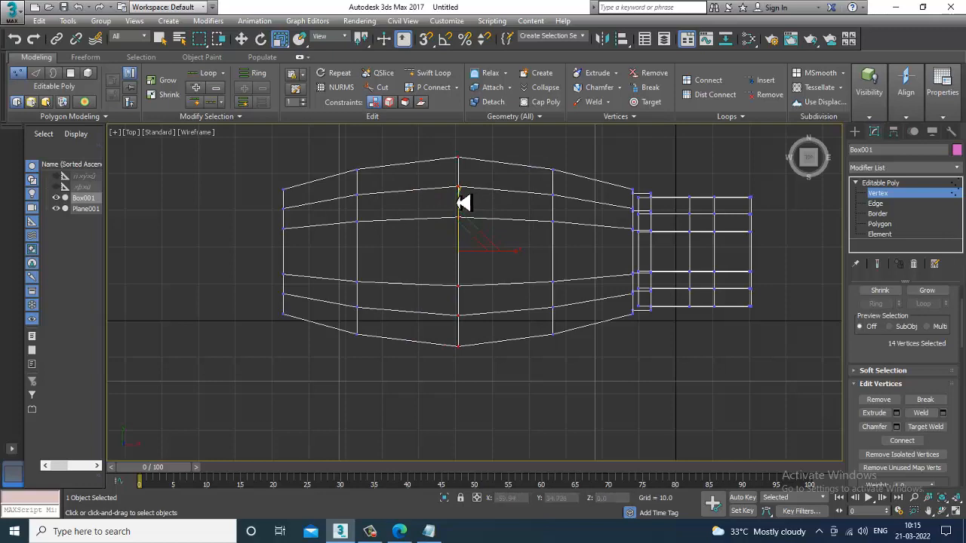
{"action": "middle_click_drag", "start_coordinate": [503, 250], "coordinate": [511, 256]}
{"action": "middle_click_drag", "start_coordinate": [674, 274], "coordinate": [692, 302]}
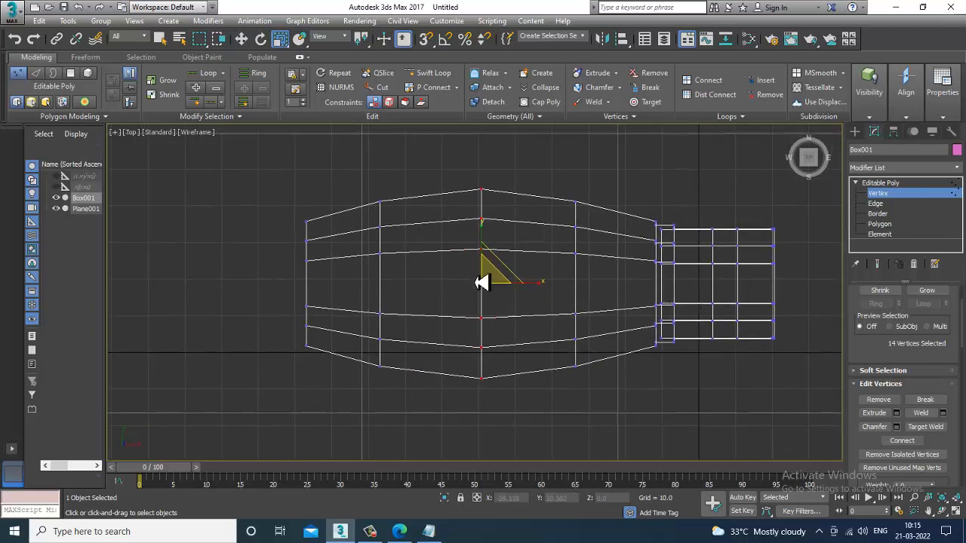
{"action": "middle_click_drag", "start_coordinate": [482, 282], "coordinate": [498, 282]}
Step: Inspect the reshaped box from the top and perspective views
{"action": "scroll", "coordinate": [413, 304], "scroll_direction": "up", "scroll_amount": 2}
{"action": "middle_click_drag", "start_coordinate": [323, 266], "coordinate": [373, 270]}
{"action": "key", "text": "alt+w"}
{"action": "middle_click_drag", "start_coordinate": [802, 415], "coordinate": [763, 396], "text": "alt"}
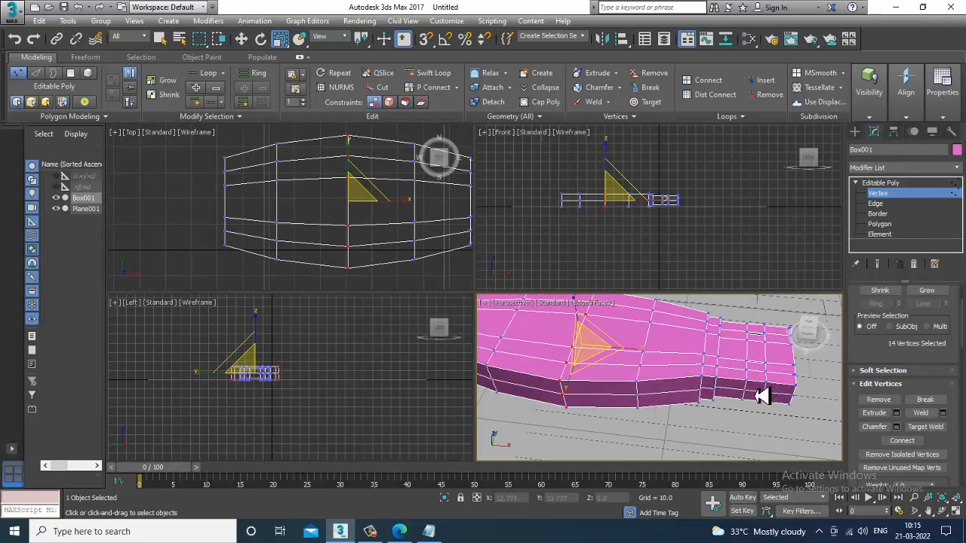
{"action": "key", "text": "alt+w"}
{"action": "middle_click_drag", "start_coordinate": [399, 315], "coordinate": [517, 317], "text": "alt"}
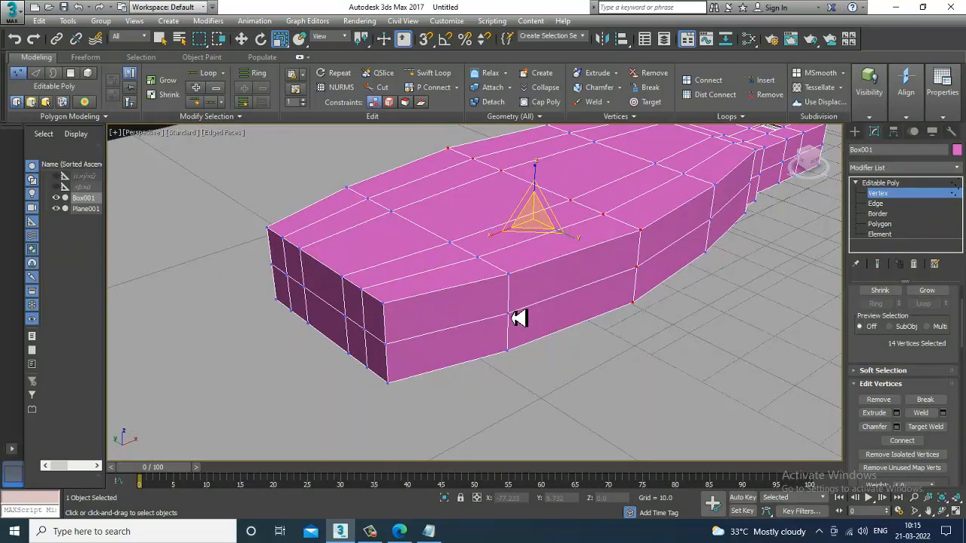
{"action": "middle_click_drag", "start_coordinate": [488, 330], "coordinate": [544, 343], "text": "alt"}
{"action": "key", "text": "alt+w"}
{"action": "key", "text": "alt+w"}
Step: Select the middle vertices at the box's wide end and move them outward to point that end
{"action": "middle_click_drag", "start_coordinate": [340, 254], "coordinate": [383, 226]}
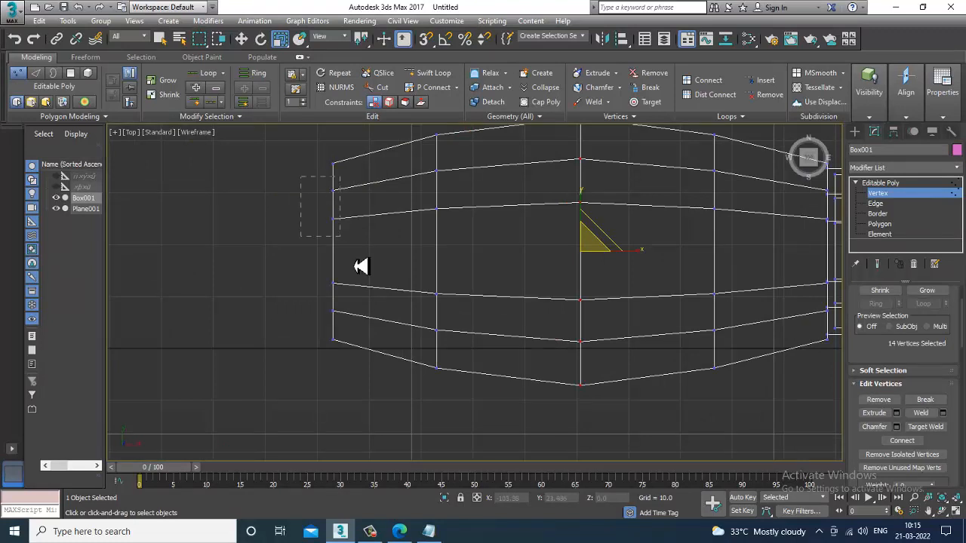
{"action": "left_click_drag", "start_coordinate": [405, 333], "coordinate": [400, 331]}
{"action": "key", "text": "w"}
{"action": "left_click_drag", "start_coordinate": [378, 260], "coordinate": [364, 260]}
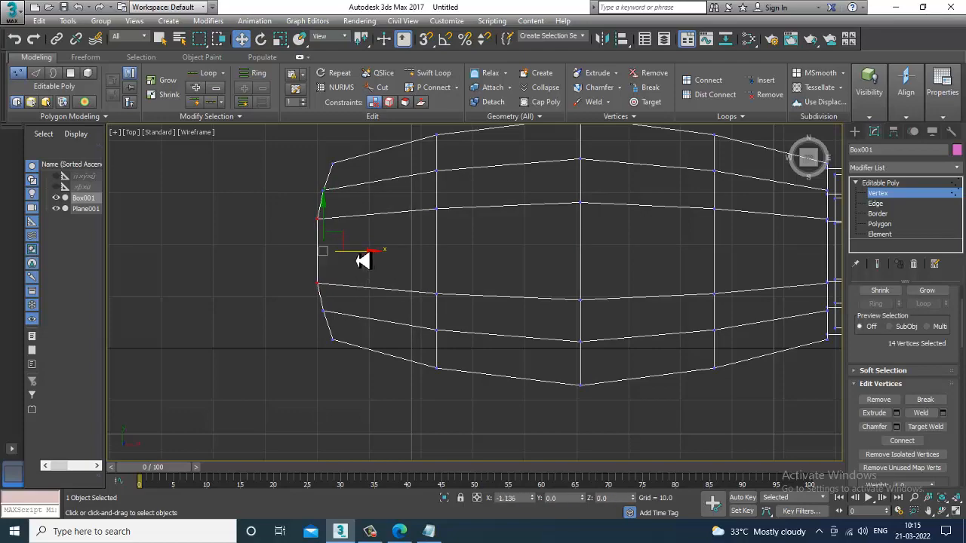
Step: Switch to edge mode and select the edge loop running around the body's outline
{"action": "key", "text": "alt+w"}
{"action": "middle_click_drag", "start_coordinate": [681, 383], "coordinate": [623, 403]}
{"action": "key", "text": "alt+w"}
{"action": "middle_click_drag", "start_coordinate": [649, 362], "coordinate": [494, 348], "text": "alt"}
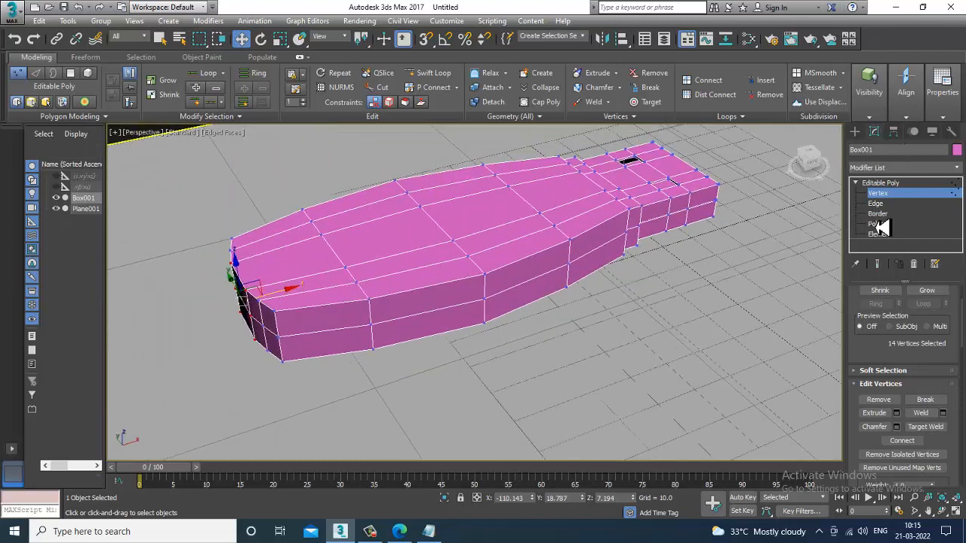
{"action": "left_click", "coordinate": [875, 204]}
{"action": "double_click", "coordinate": [437, 293]}
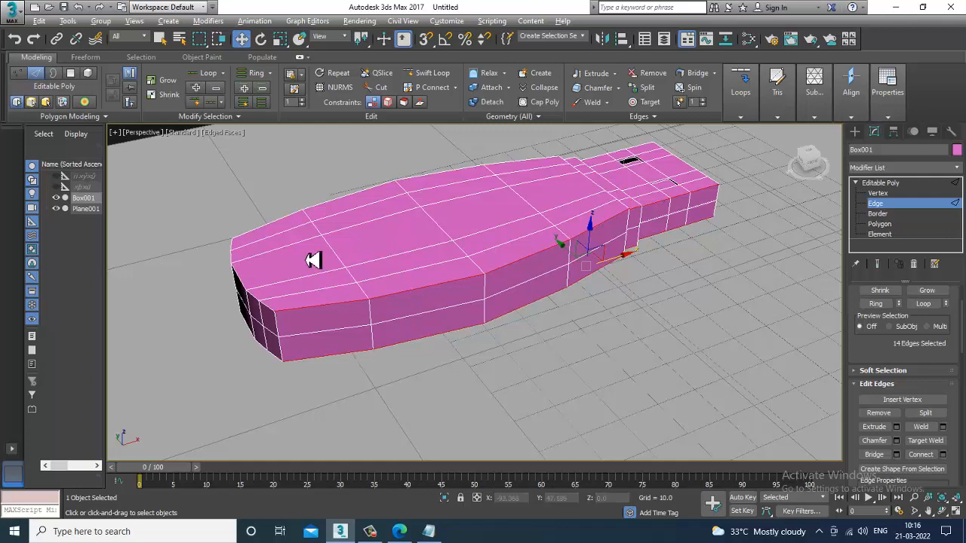
Step: Chamfer the selected edge loop with an amount of about 1.4 and 3 segments
{"action": "middle_click_drag", "start_coordinate": [312, 261], "coordinate": [464, 249], "text": "alt"}
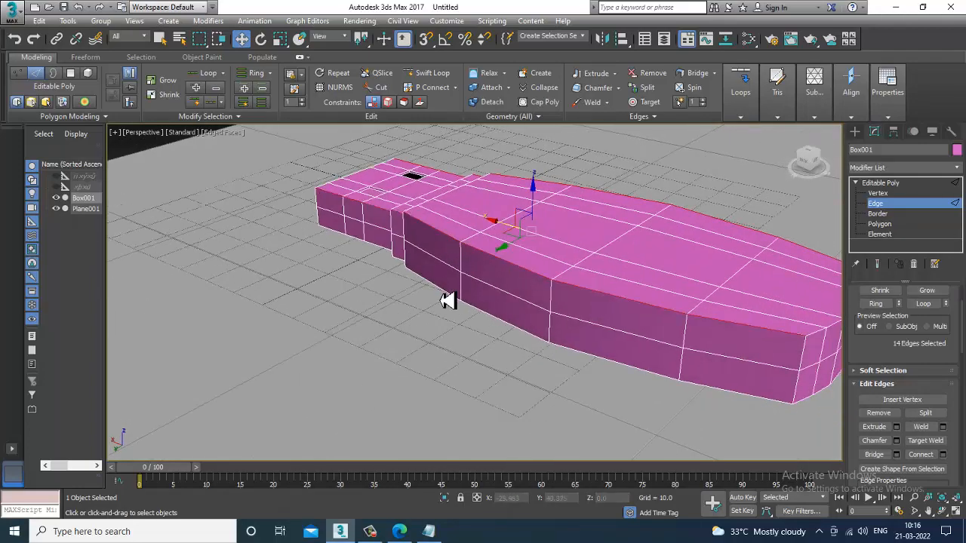
{"action": "middle_click_drag", "start_coordinate": [554, 295], "coordinate": [470, 270], "text": "alt"}
{"action": "key", "text": "alt+w"}
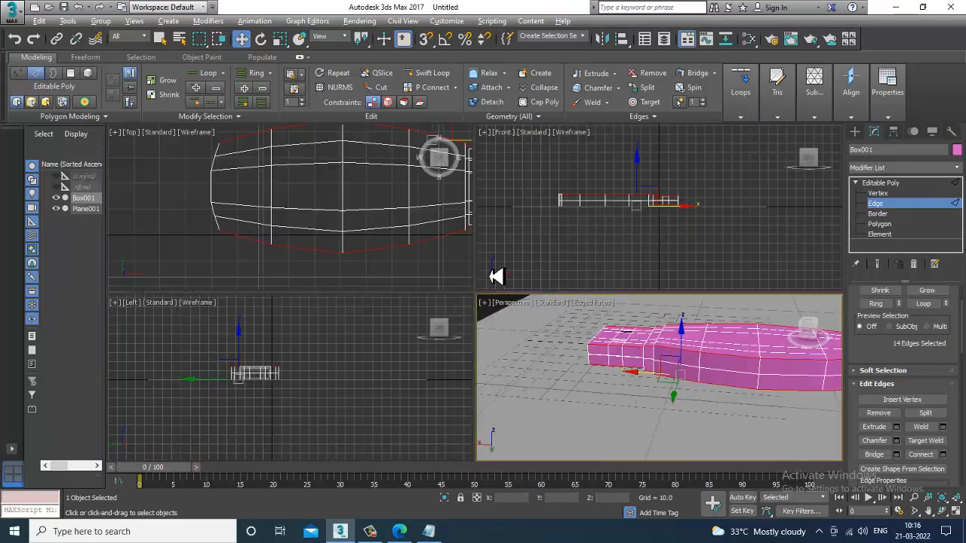
{"action": "key", "text": "alt+w"}
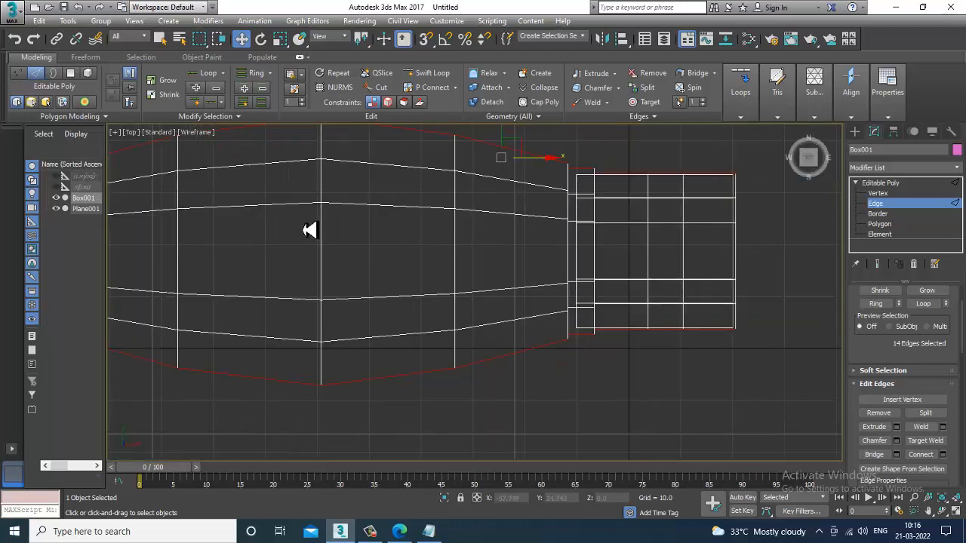
{"action": "scroll", "coordinate": [347, 245], "scroll_direction": "up", "scroll_amount": 3}
{"action": "left_click_drag", "start_coordinate": [773, 436], "coordinate": [762, 429], "text": "alt"}
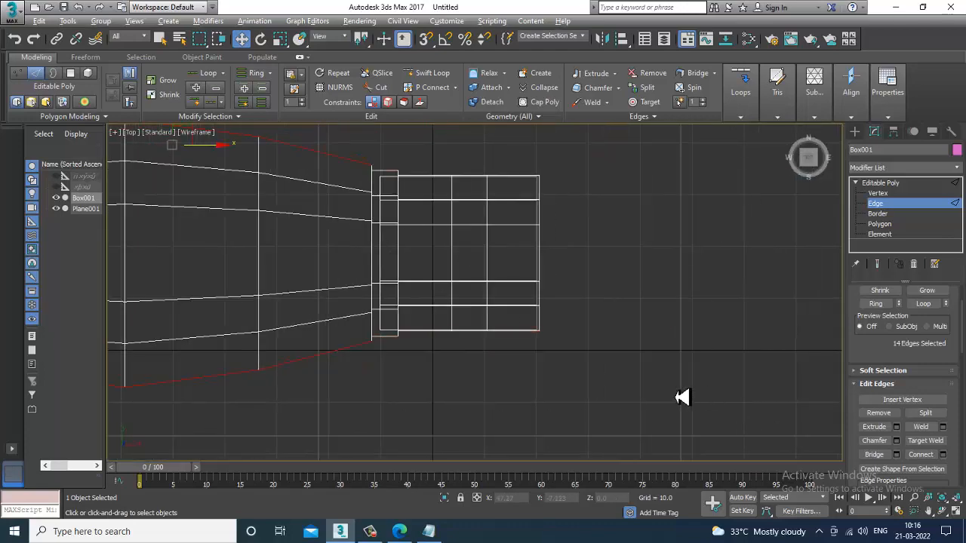
{"action": "key", "text": "alt+w"}
{"action": "middle_click", "coordinate": [668, 377]}
{"action": "key", "text": "alt+w"}
{"action": "middle_click_drag", "start_coordinate": [669, 378], "coordinate": [565, 340], "text": "alt"}
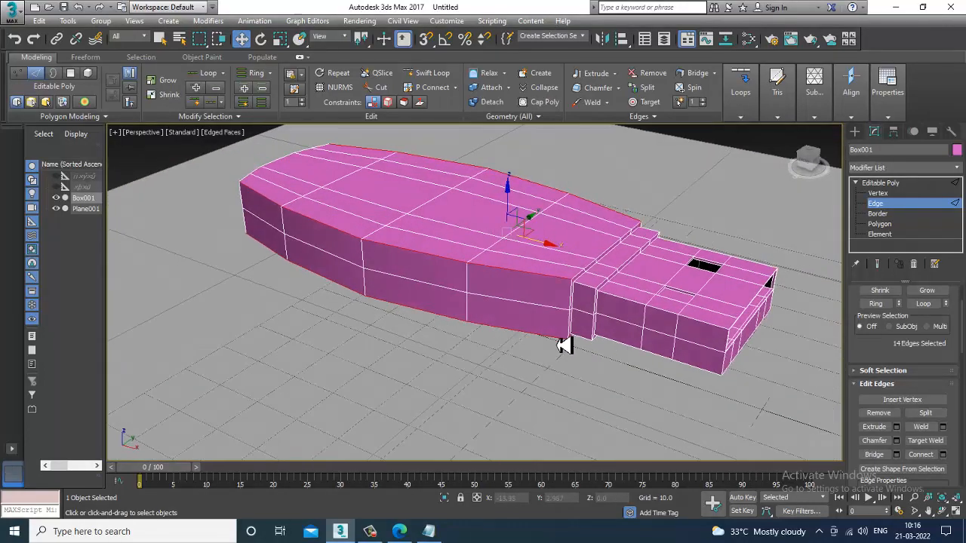
{"action": "scroll", "coordinate": [592, 357], "scroll_direction": "up", "scroll_amount": 3}
{"action": "left_click", "coordinate": [896, 442]}
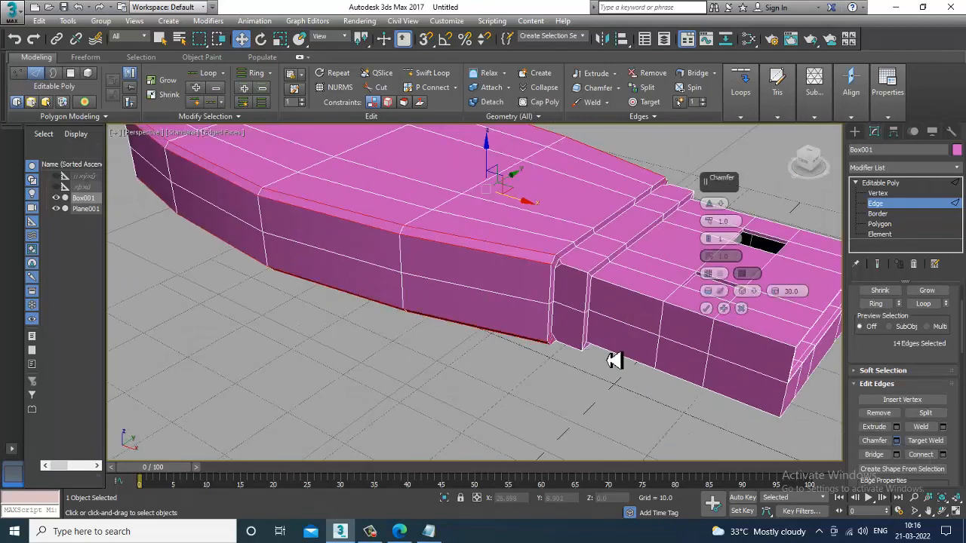
{"action": "left_click", "coordinate": [712, 242]}
{"action": "left_click", "coordinate": [712, 242]}
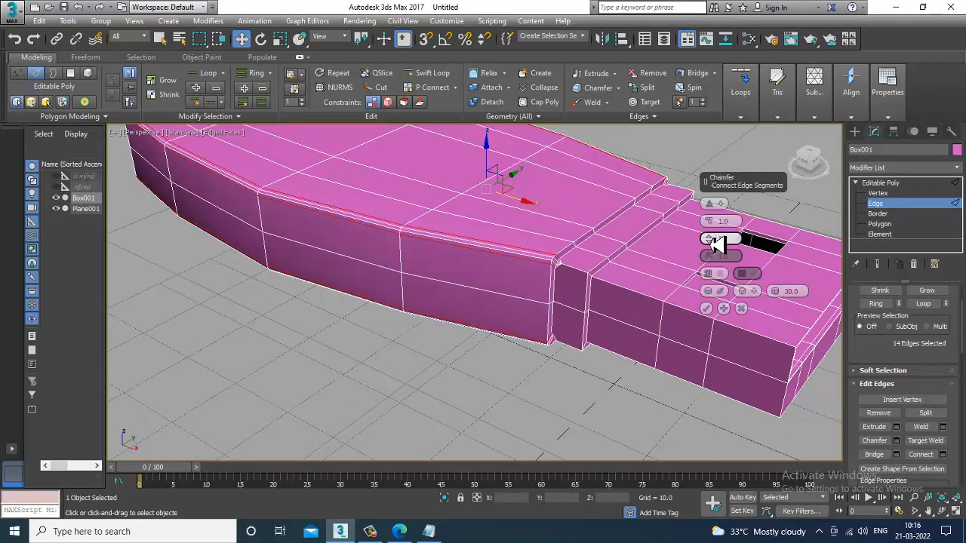
{"action": "left_click_drag", "start_coordinate": [712, 225], "coordinate": [729, 222]}
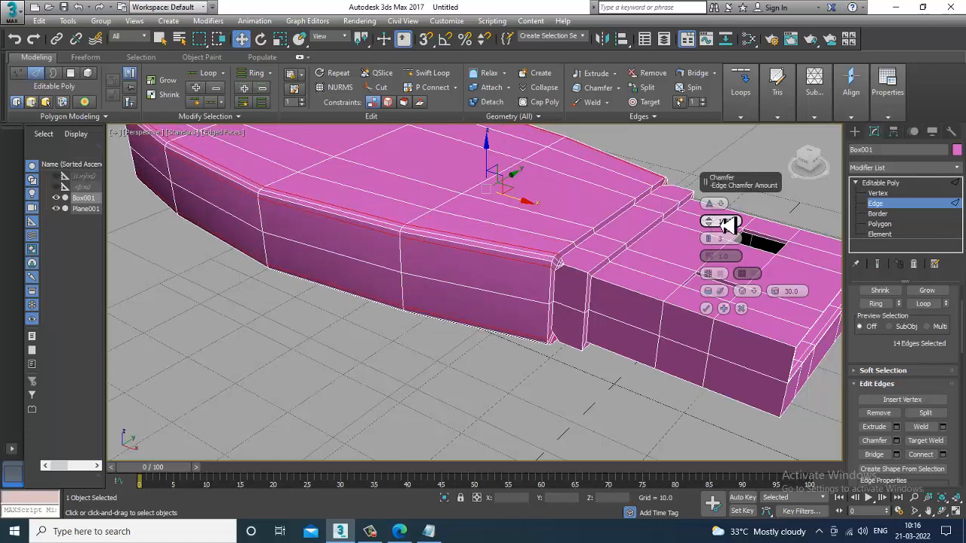
{"action": "left_click", "coordinate": [707, 309]}
Step: Leave sub-object mode and change the box's object color to light gray
{"action": "scroll", "coordinate": [712, 317], "scroll_direction": "down", "scroll_amount": 4}
{"action": "middle_click_drag", "start_coordinate": [721, 312], "coordinate": [785, 312], "text": "alt"}
{"action": "left_click", "coordinate": [892, 184]}
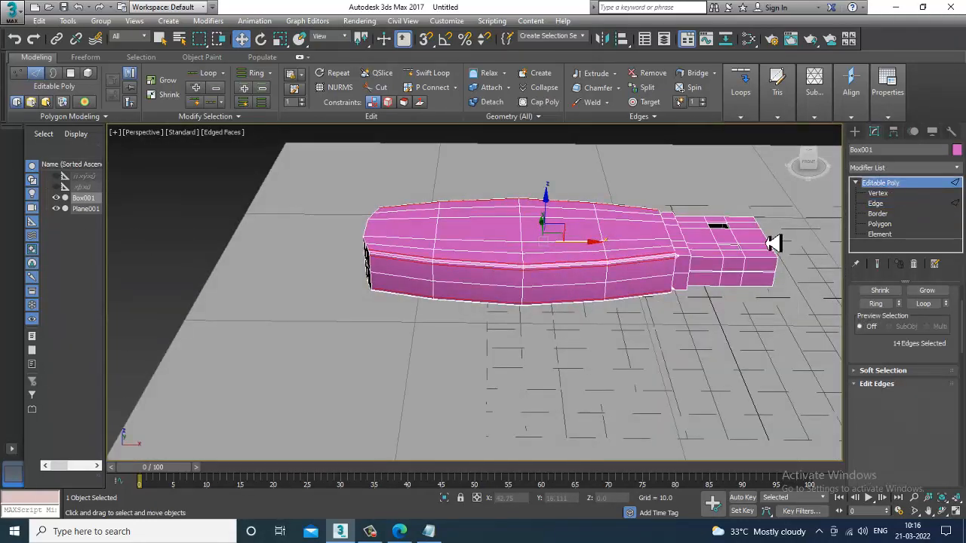
{"action": "left_click", "coordinate": [956, 149]}
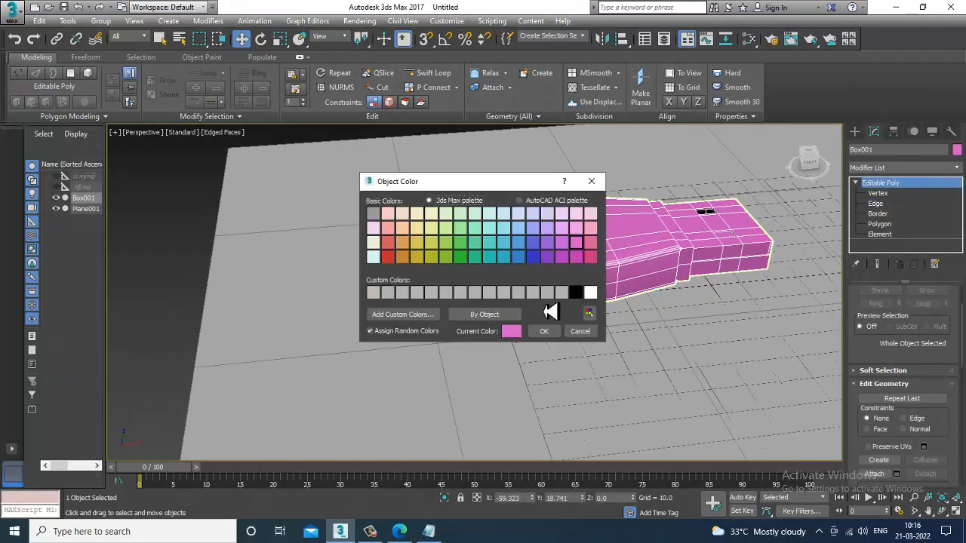
{"action": "left_click", "coordinate": [562, 295]}
{"action": "left_click", "coordinate": [544, 331]}
{"action": "middle_click_drag", "start_coordinate": [584, 260], "coordinate": [609, 326], "text": "alt"}
{"action": "scroll", "coordinate": [672, 307], "scroll_direction": "down", "scroll_amount": 5}
{"action": "scroll", "coordinate": [612, 308], "scroll_direction": "up", "scroll_amount": 3}
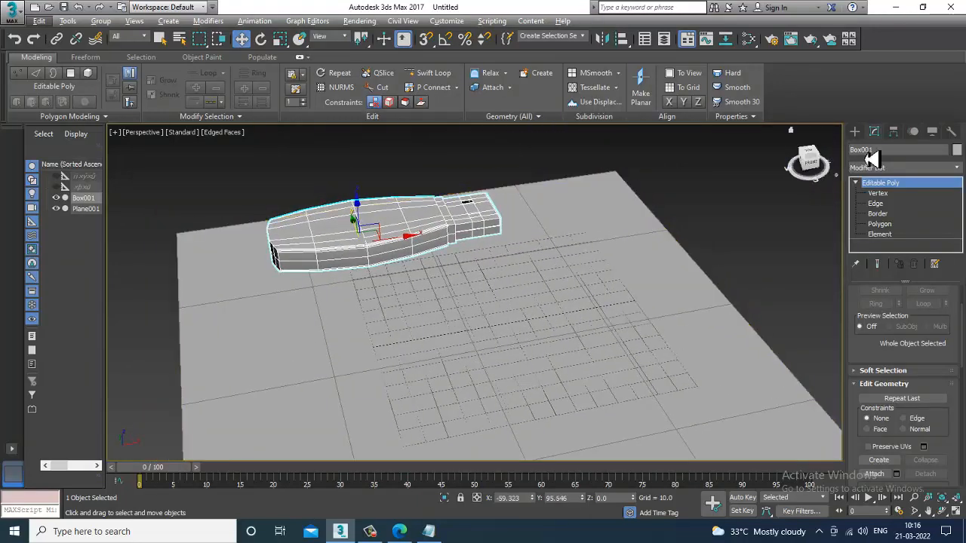
Step: Create a new flat box about 59 by 69 units in the Top view
{"action": "left_click", "coordinate": [855, 131]}
{"action": "left_click", "coordinate": [878, 205]}
{"action": "key", "text": "alt+w"}
{"action": "middle_click", "coordinate": [255, 214]}
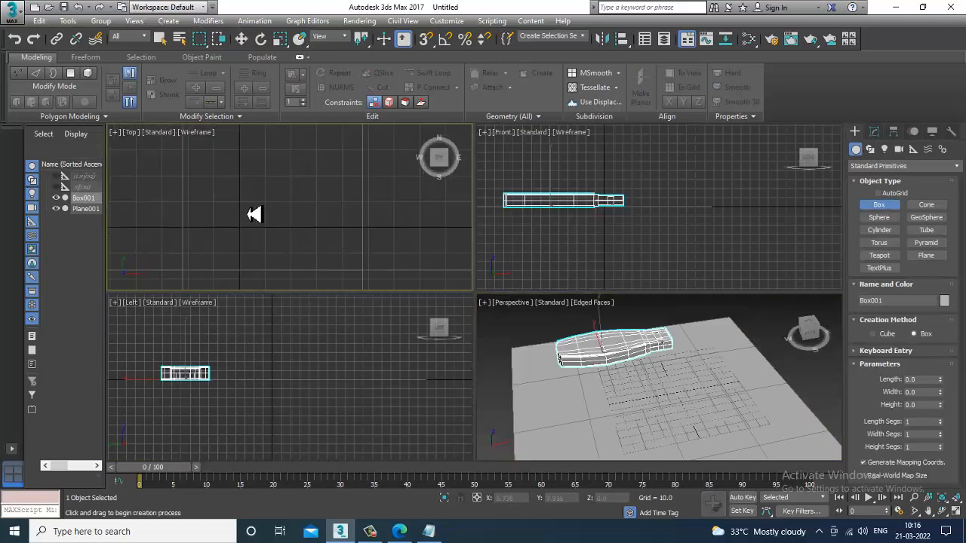
{"action": "key", "text": "alt+w"}
{"action": "key", "text": "z"}
{"action": "scroll", "coordinate": [374, 277], "scroll_direction": "down", "scroll_amount": 2}
{"action": "scroll", "coordinate": [653, 340], "scroll_direction": "down", "scroll_amount": 2}
{"action": "middle_click_drag", "start_coordinate": [657, 392], "coordinate": [483, 338]}
{"action": "scroll", "coordinate": [520, 227], "scroll_direction": "down", "scroll_amount": 4}
{"action": "scroll", "coordinate": [483, 338], "scroll_direction": "up", "scroll_amount": 3}
{"action": "left_click_drag", "start_coordinate": [440, 234], "coordinate": [565, 339]}
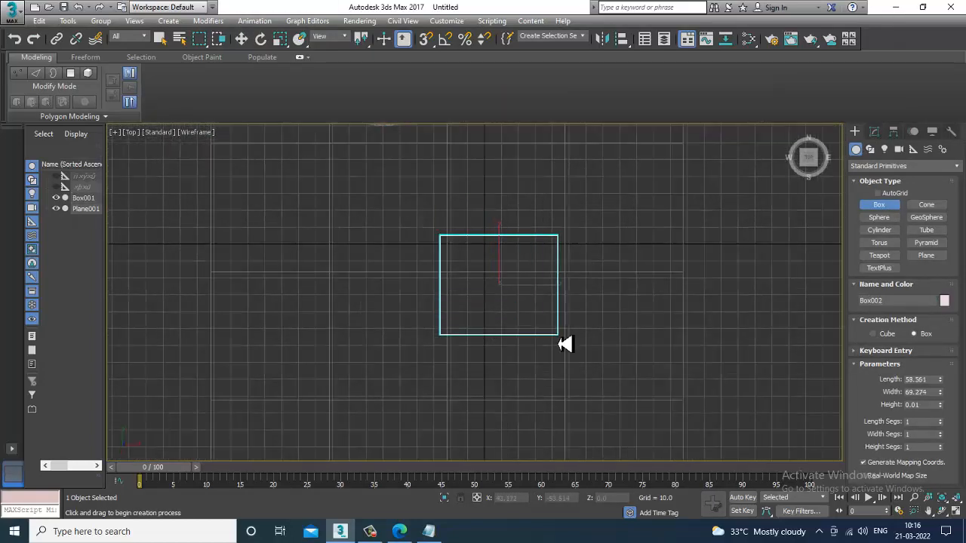
{"action": "left_click", "coordinate": [559, 334]}
Step: Convert the new box to Editable Poly
{"action": "key", "text": "w"}
{"action": "key", "text": "alt+w"}
{"action": "middle_click", "coordinate": [660, 368]}
{"action": "key", "text": "alt+w"}
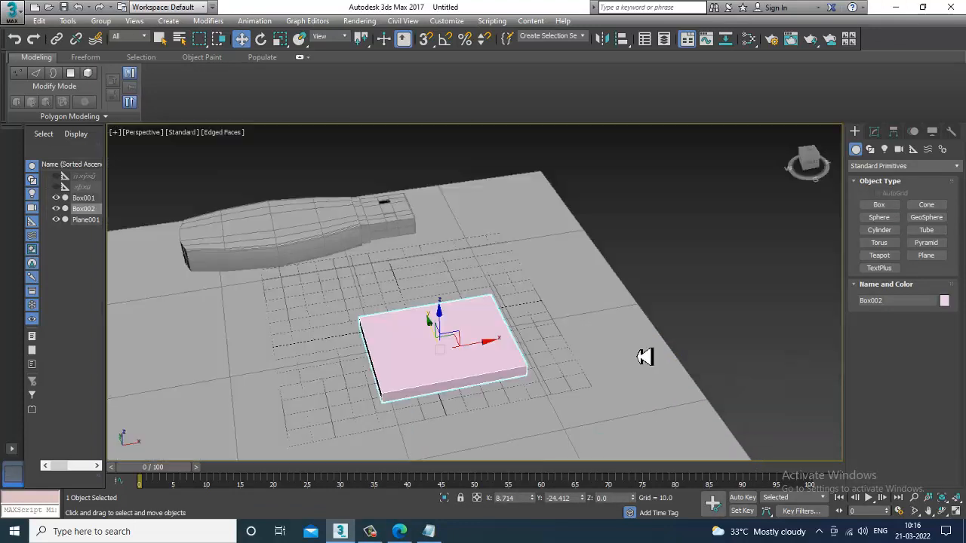
{"action": "middle_click_drag", "start_coordinate": [637, 357], "coordinate": [539, 328], "text": "alt"}
{"action": "key", "text": "r"}
{"action": "key", "text": "w"}
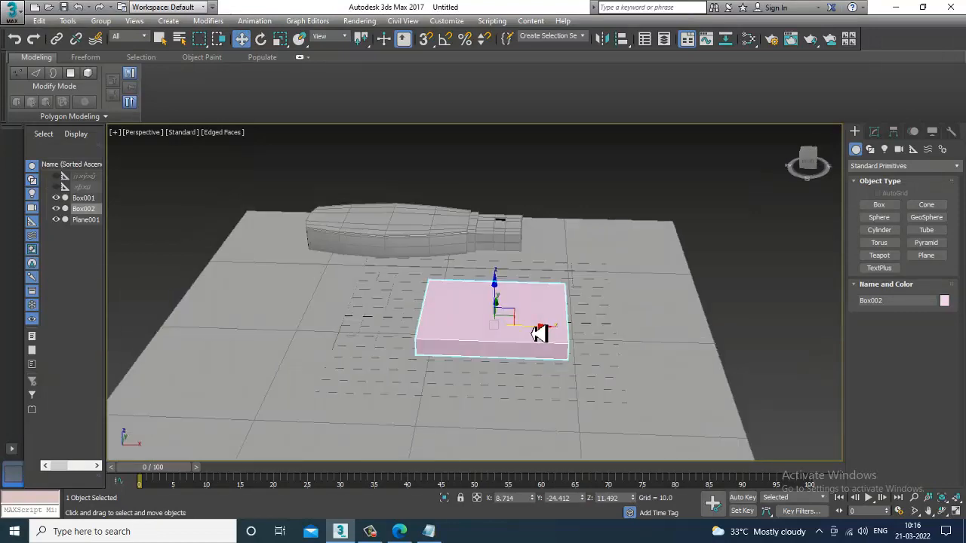
{"action": "key", "text": "alt+w"}
{"action": "middle_click", "coordinate": [327, 181]}
{"action": "key", "text": "alt+w"}
{"action": "scroll", "coordinate": [410, 218], "scroll_direction": "up", "scroll_amount": 3}
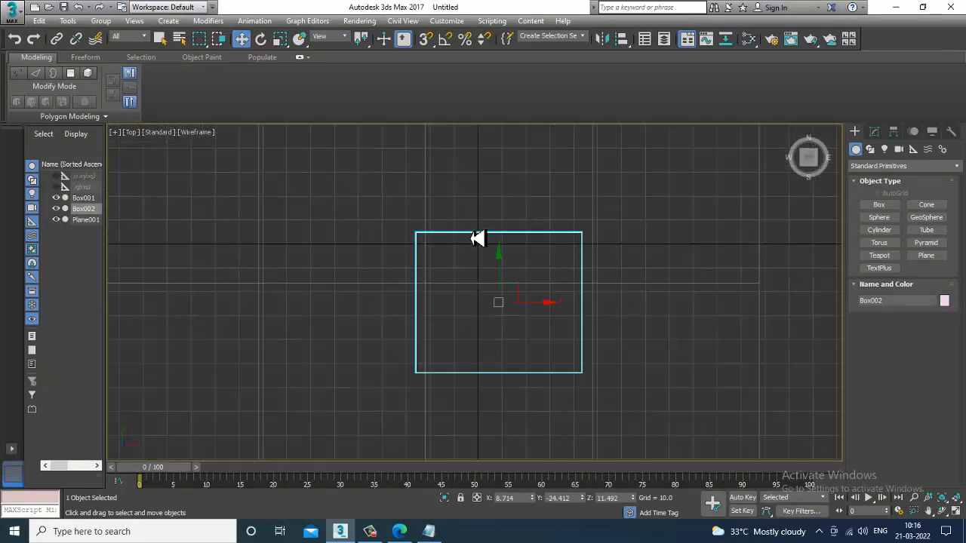
{"action": "right_click", "coordinate": [477, 238]}
{"action": "mouse_move", "coordinate": [556, 362]}
{"action": "left_click", "coordinate": [666, 369]}
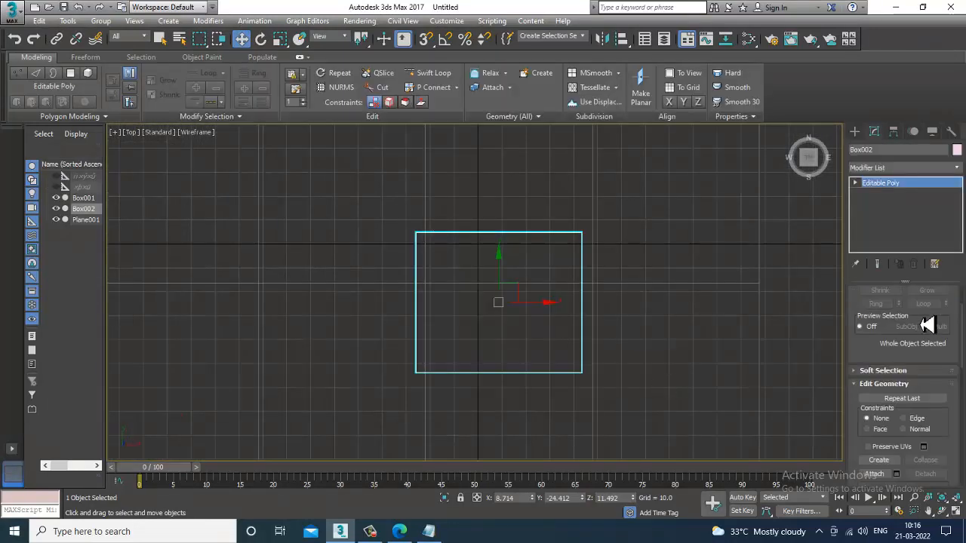
Step: Select the new box's two horizontal edges and connect them with 2 segments at pinch 75
{"action": "left_click_drag", "start_coordinate": [890, 360], "coordinate": [905, 486]}
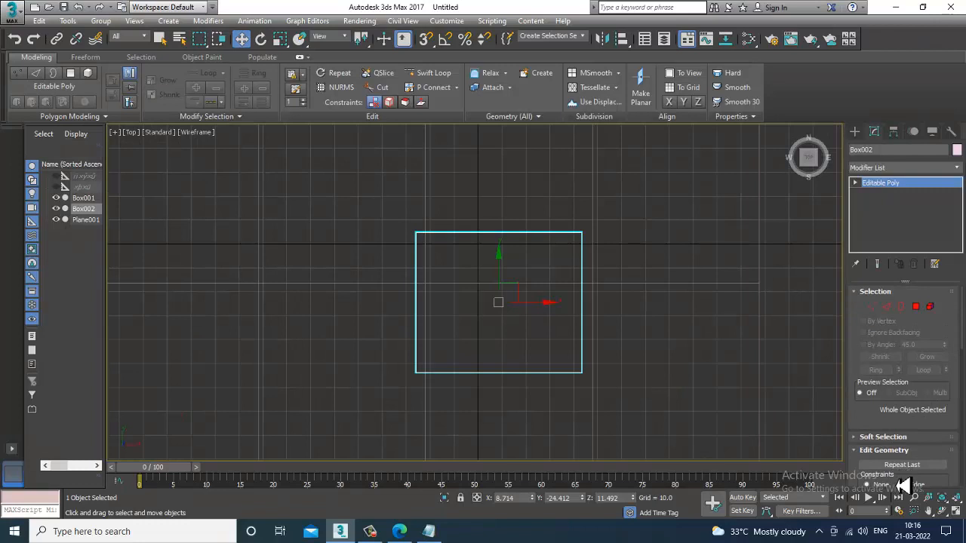
{"action": "left_click", "coordinate": [888, 307]}
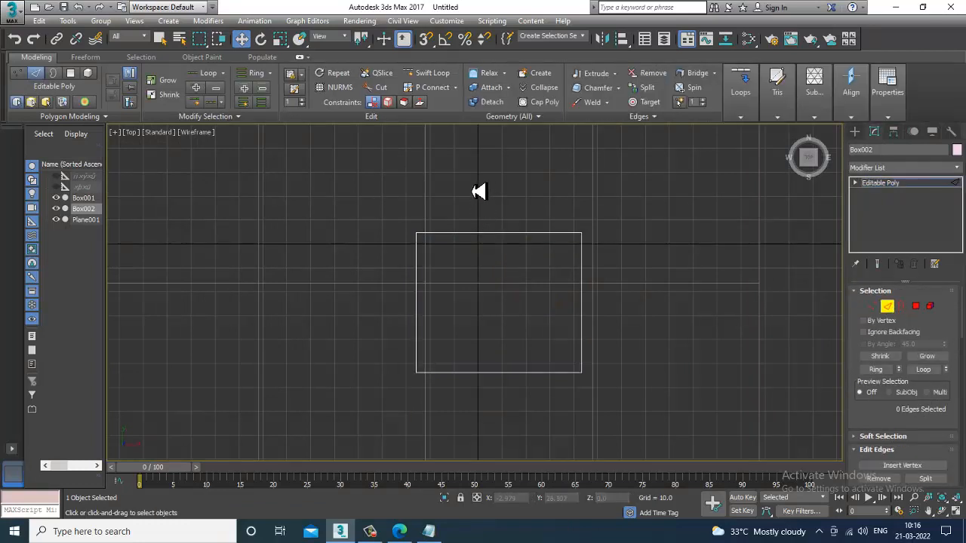
{"action": "left_click_drag", "start_coordinate": [478, 191], "coordinate": [532, 443]}
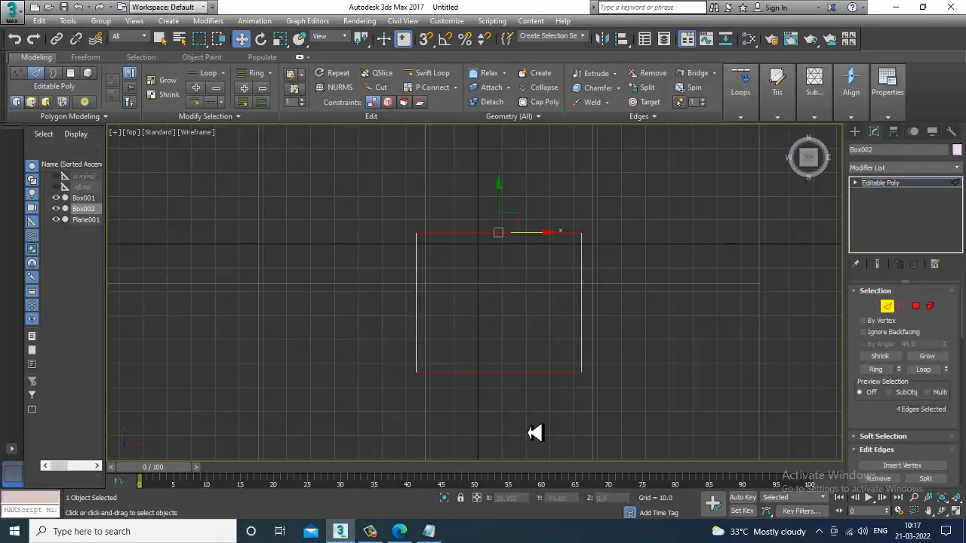
{"action": "left_click", "coordinate": [373, 532]}
{"action": "left_click", "coordinate": [378, 532]}
{"action": "scroll", "coordinate": [898, 422], "scroll_direction": "down", "scroll_amount": 3}
{"action": "left_click", "coordinate": [943, 421]}
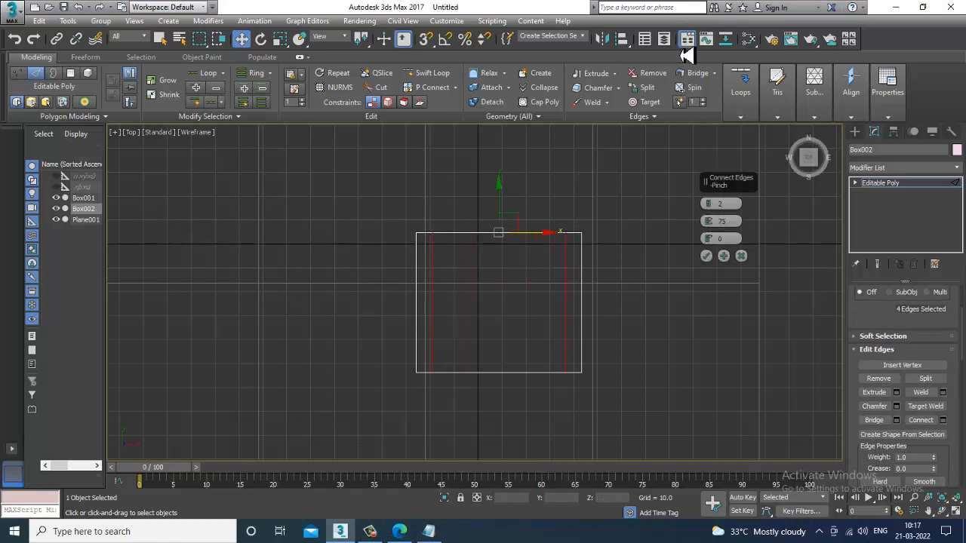
{"action": "left_click", "coordinate": [706, 256]}
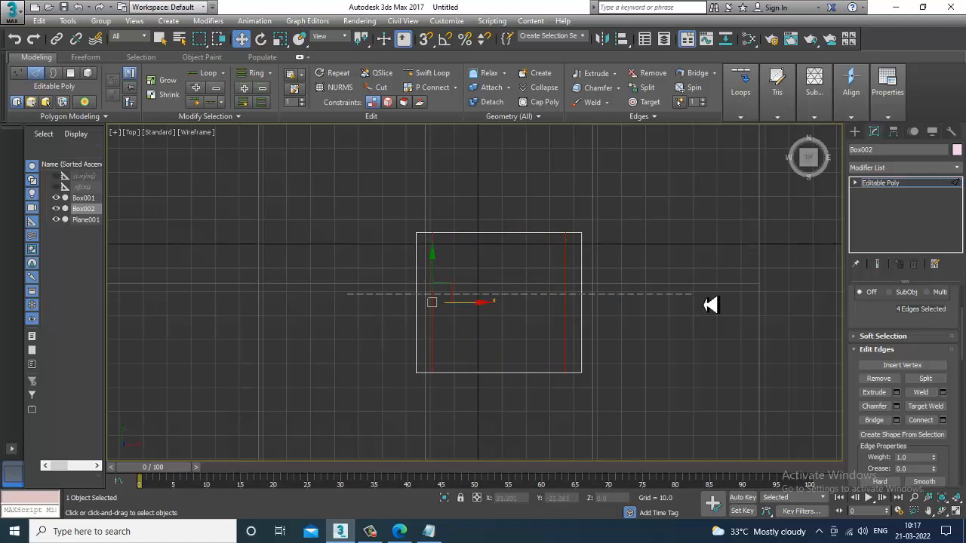
Step: Connect the newly created vertical edges with 2 segments at pinch 75
{"action": "left_click_drag", "start_coordinate": [704, 305], "coordinate": [711, 305]}
{"action": "left_click", "coordinate": [942, 420]}
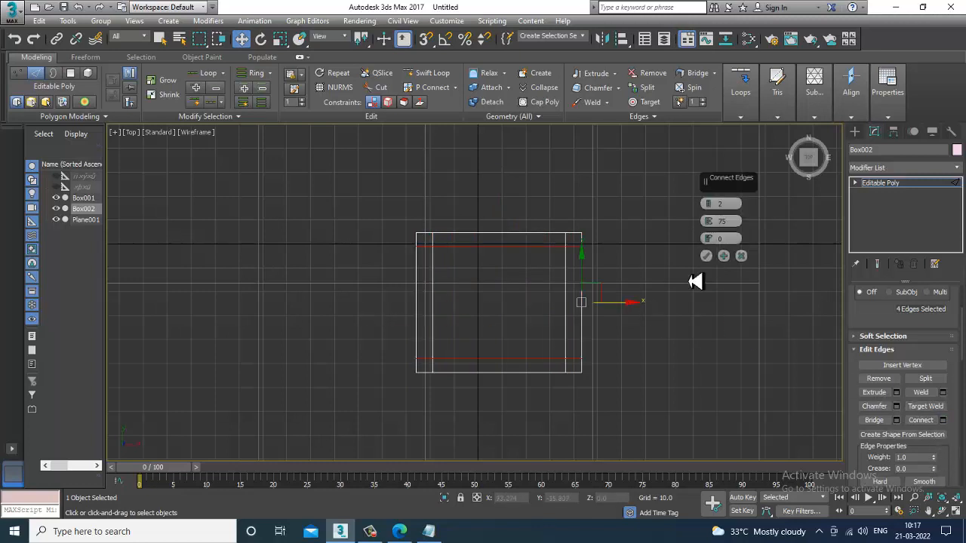
{"action": "left_click", "coordinate": [707, 257]}
Step: Leave edge mode, select the central polygon of the new box and isolate it
{"action": "key", "text": "alt+w"}
{"action": "right_click", "coordinate": [705, 381]}
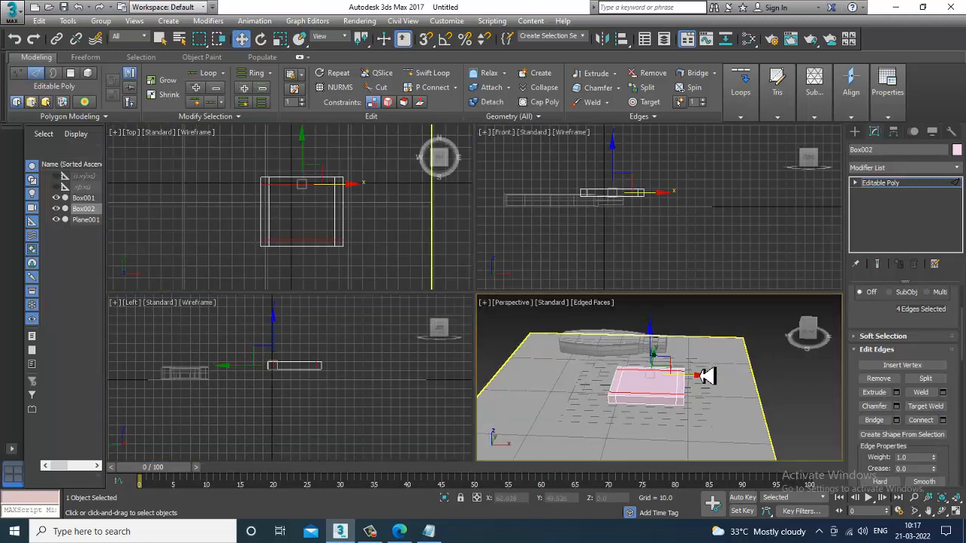
{"action": "key", "text": "alt+w"}
{"action": "left_click", "coordinate": [881, 187]}
{"action": "middle_click_drag", "start_coordinate": [507, 332], "coordinate": [495, 307], "text": "alt"}
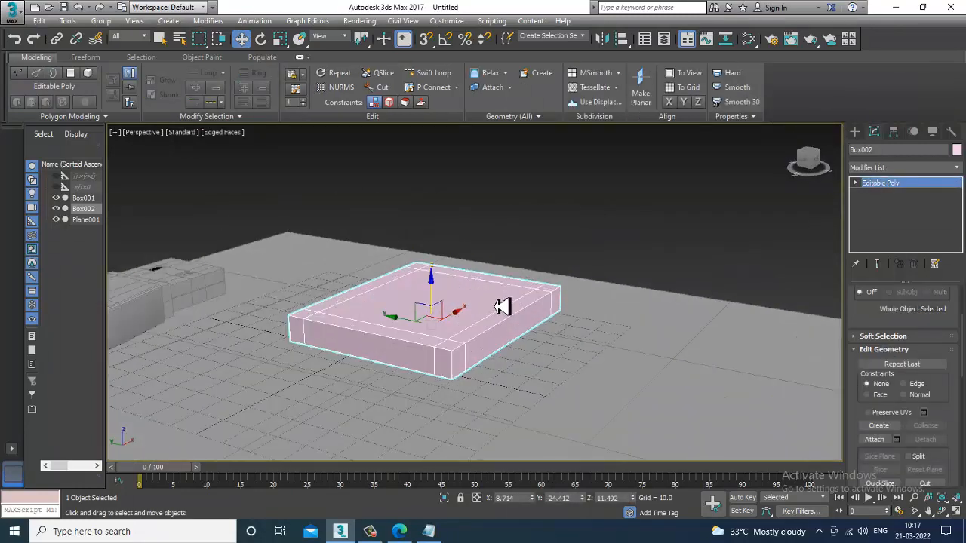
{"action": "left_click_drag", "start_coordinate": [440, 300], "coordinate": [442, 249]}
{"action": "middle_click_drag", "start_coordinate": [510, 308], "coordinate": [463, 252], "text": "alt"}
{"action": "middle_click_drag", "start_coordinate": [438, 216], "coordinate": [485, 259], "text": "alt"}
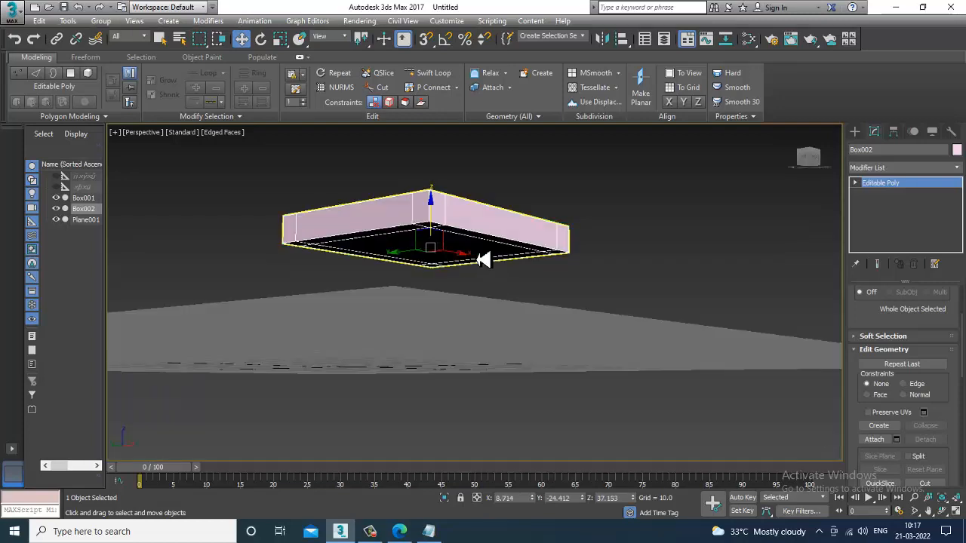
{"action": "key", "text": "4"}
{"action": "middle_click_drag", "start_coordinate": [457, 229], "coordinate": [438, 237], "text": "alt"}
{"action": "left_click", "coordinate": [431, 222]}
{"action": "middle_click_drag", "start_coordinate": [596, 249], "coordinate": [638, 275], "text": "alt"}
{"action": "left_click", "coordinate": [431, 226]}
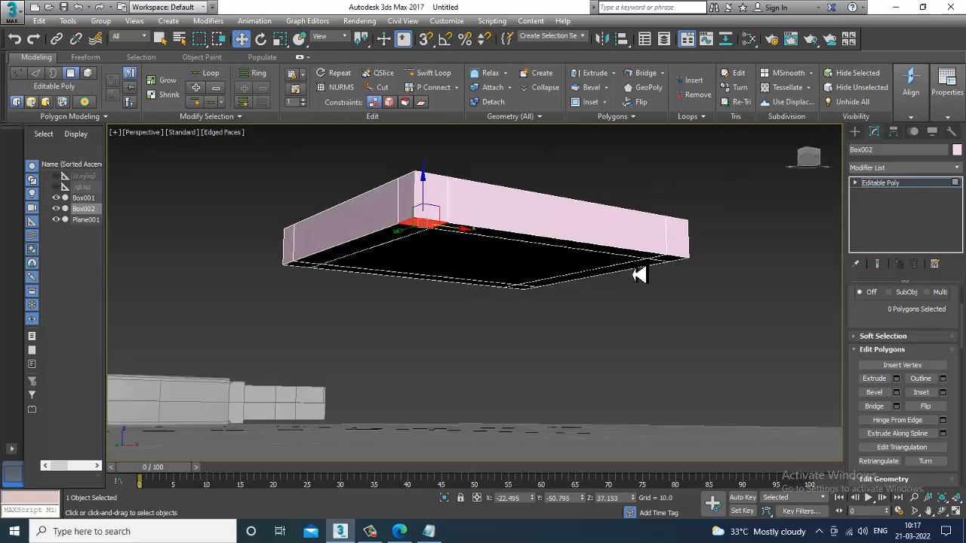
{"action": "key", "text": "alt+q"}
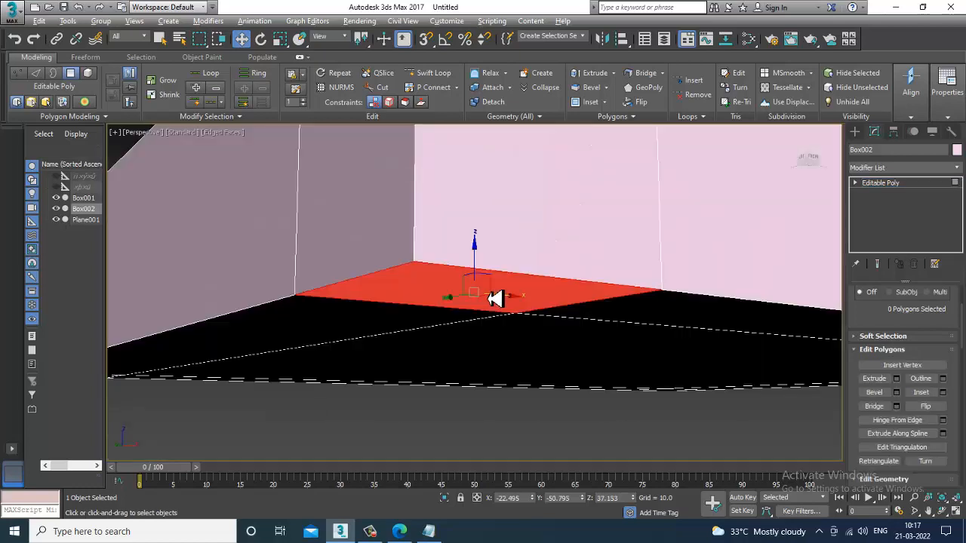
Step: Select the four bottom corner polygons of the new box and extrude them downward into legs
{"action": "scroll", "coordinate": [528, 301], "scroll_direction": "down", "scroll_amount": 8}
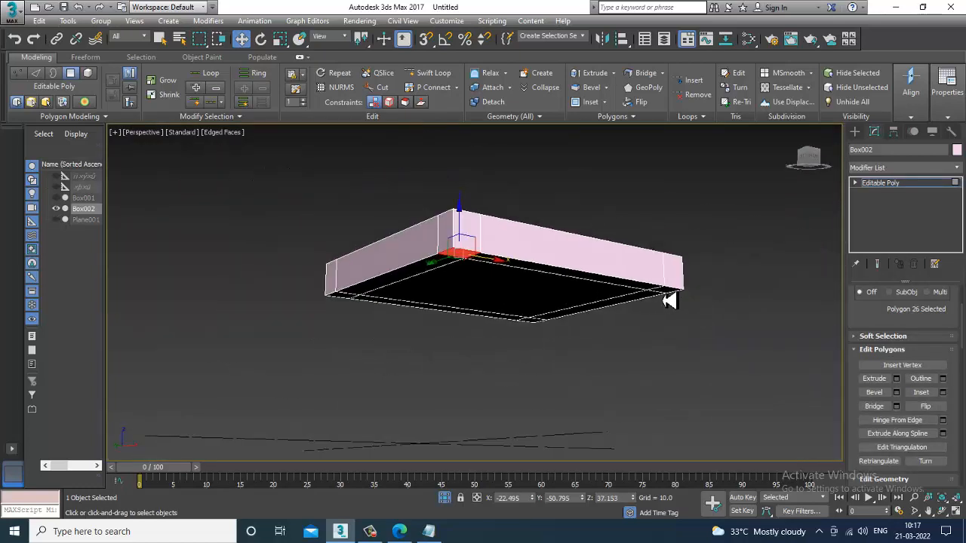
{"action": "left_click", "coordinate": [666, 293], "text": "ctrl"}
{"action": "middle_click_drag", "start_coordinate": [526, 316], "coordinate": [679, 346], "text": "alt"}
{"action": "scroll", "coordinate": [526, 337], "scroll_direction": "up", "scroll_amount": 4}
{"action": "left_click", "coordinate": [460, 353], "text": "ctrl"}
{"action": "left_click", "coordinate": [194, 269], "text": "ctrl"}
{"action": "scroll", "coordinate": [581, 306], "scroll_direction": "down", "scroll_amount": 3}
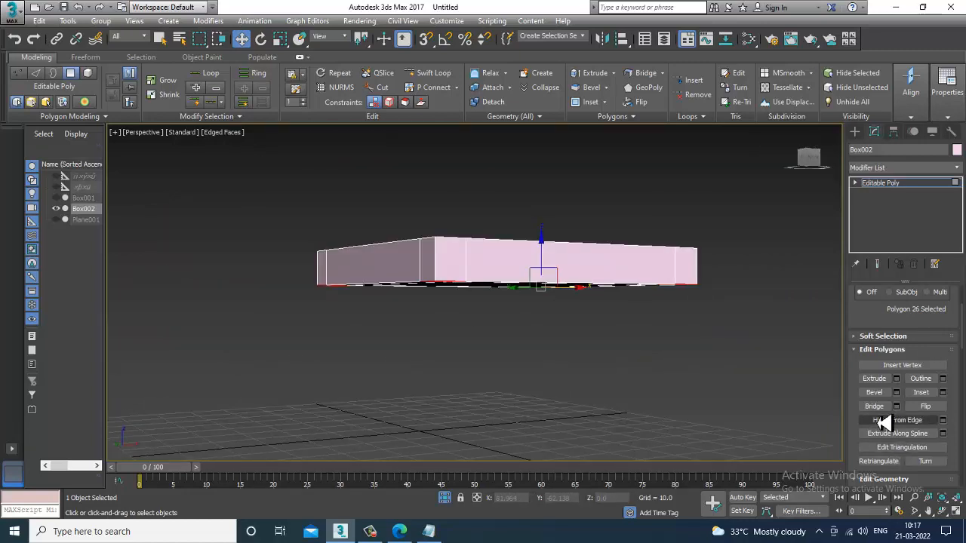
{"action": "left_click", "coordinate": [896, 378]}
{"action": "middle_click_drag", "start_coordinate": [808, 351], "coordinate": [709, 226], "text": "alt"}
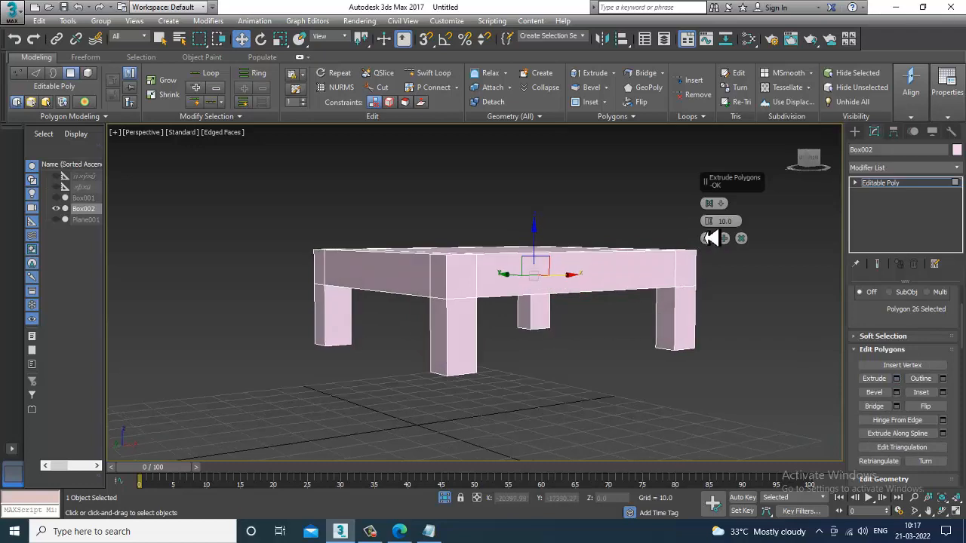
{"action": "mouse_move", "coordinate": [715, 227]}
{"action": "left_mouse_down"}
{"action": "mouse_move", "coordinate": [700, 155]}
{"action": "mouse_move", "coordinate": [720, 230]}
{"action": "left_mouse_up"}
{"action": "left_click", "coordinate": [706, 237]}
Step: Exit isolation mode so all scene objects are shown again
{"action": "middle_click_drag", "start_coordinate": [577, 243], "coordinate": [570, 291], "text": "alt"}
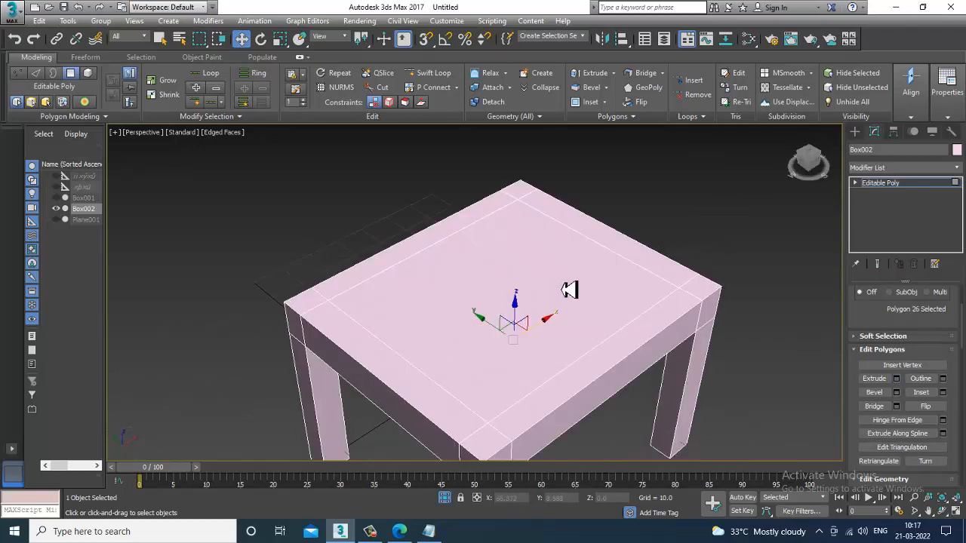
{"action": "right_click", "coordinate": [667, 192]}
{"action": "left_click", "coordinate": [703, 96]}
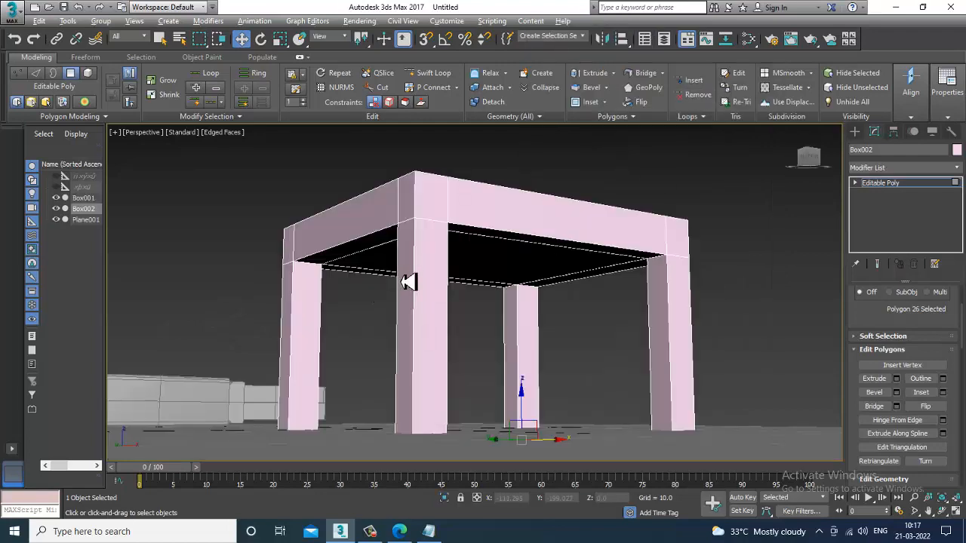
Step: Select the two rear top corner polygons and extrude them upward 46.789 into backrest posts
{"action": "middle_click_drag", "start_coordinate": [408, 281], "coordinate": [431, 334], "text": "alt"}
{"action": "middle_click_drag", "start_coordinate": [263, 319], "coordinate": [507, 203], "text": "alt"}
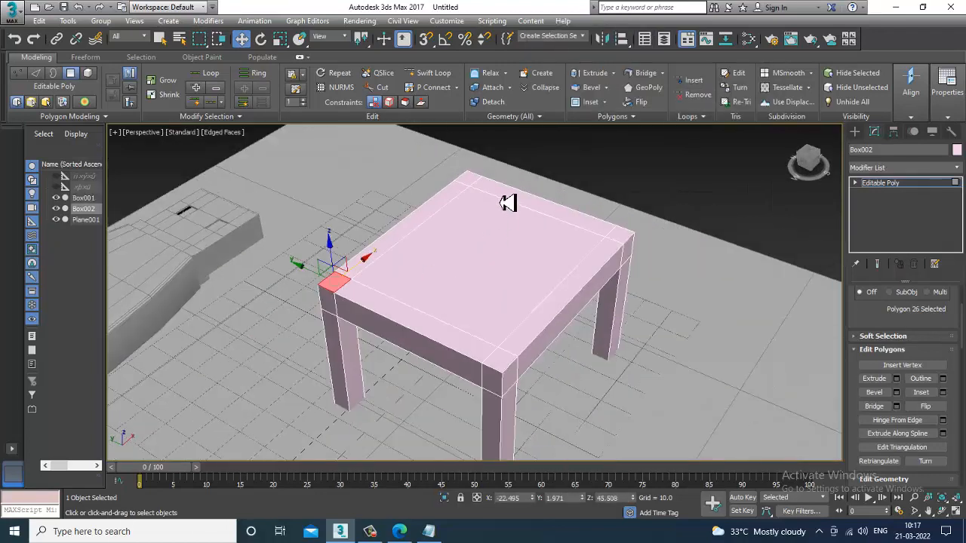
{"action": "left_click", "coordinate": [465, 185], "text": "ctrl"}
{"action": "left_click", "coordinate": [896, 380]}
{"action": "scroll", "coordinate": [558, 275], "scroll_direction": "down", "scroll_amount": 5}
{"action": "middle_click_drag", "start_coordinate": [558, 275], "coordinate": [533, 307], "text": "alt"}
{"action": "left_click_drag", "start_coordinate": [710, 223], "coordinate": [707, 144]}
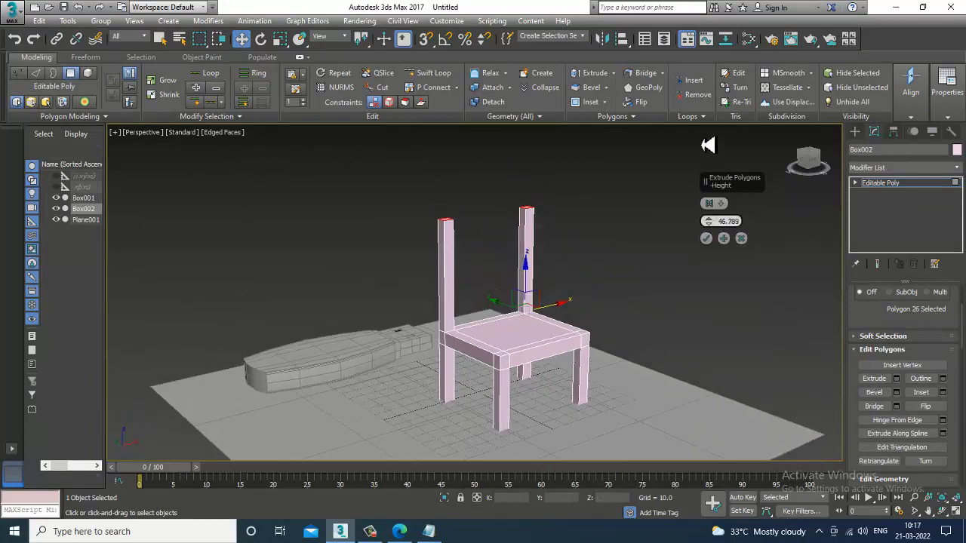
{"action": "left_click", "coordinate": [706, 238]}
Step: In the left view, select the seat-level vertices and move them up slightly
{"action": "key", "text": "alt+w"}
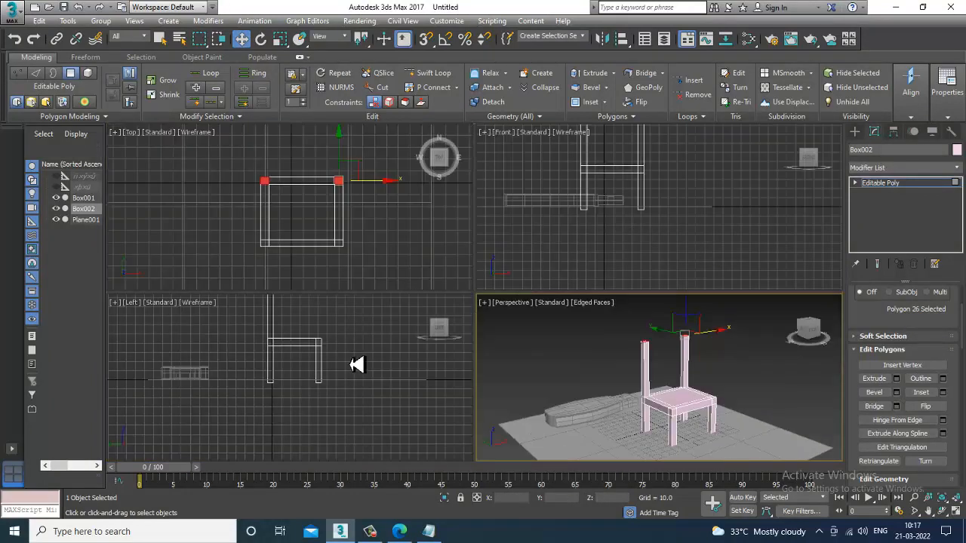
{"action": "middle_click_drag", "start_coordinate": [368, 345], "coordinate": [334, 340]}
{"action": "key", "text": "alt+w"}
{"action": "middle_click_drag", "start_coordinate": [407, 311], "coordinate": [403, 366]}
{"action": "scroll", "coordinate": [408, 347], "scroll_direction": "down", "scroll_amount": 2}
{"action": "scroll", "coordinate": [408, 347], "scroll_direction": "up", "scroll_amount": 2}
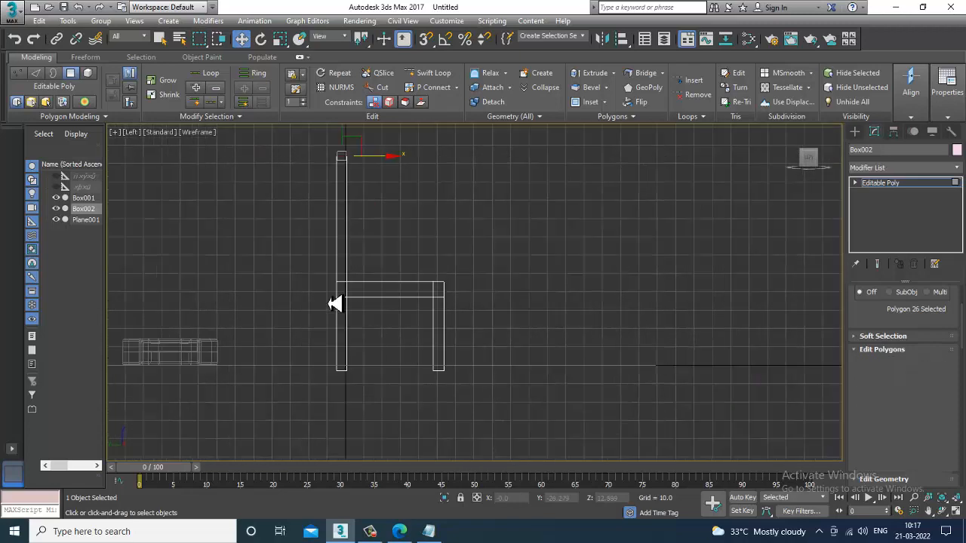
{"action": "key", "text": "1"}
{"action": "left_click_drag", "start_coordinate": [284, 259], "coordinate": [547, 327]}
{"action": "left_click_drag", "start_coordinate": [393, 266], "coordinate": [394, 243]}
Step: In the front view, shift the left post's vertices inward and raise the bottom leg vertices slightly
{"action": "key", "text": "alt+w"}
{"action": "middle_click_drag", "start_coordinate": [632, 194], "coordinate": [654, 244]}
{"action": "key", "text": "alt+w"}
{"action": "middle_click_drag", "start_coordinate": [685, 292], "coordinate": [689, 295]}
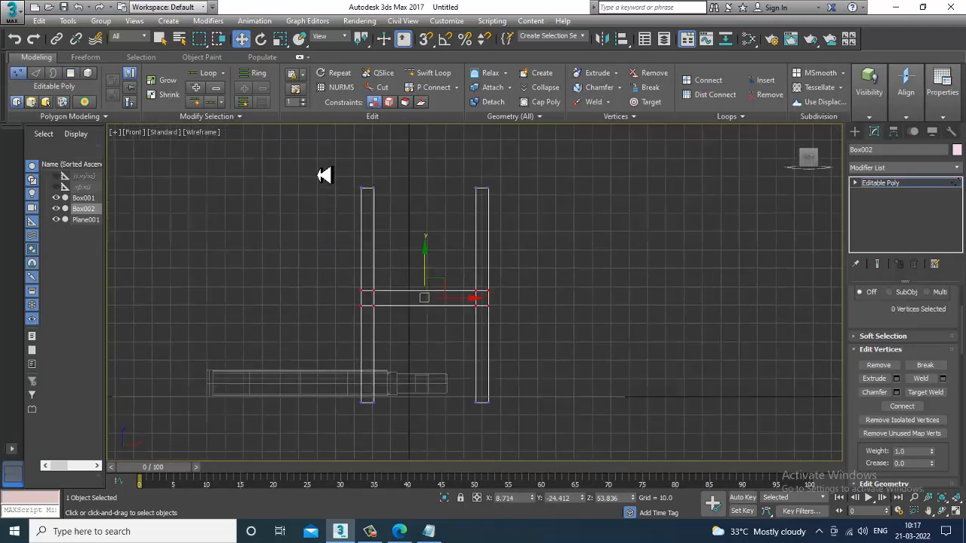
{"action": "left_click_drag", "start_coordinate": [411, 431], "coordinate": [411, 431]}
{"action": "left_click_drag", "start_coordinate": [407, 323], "coordinate": [422, 319]}
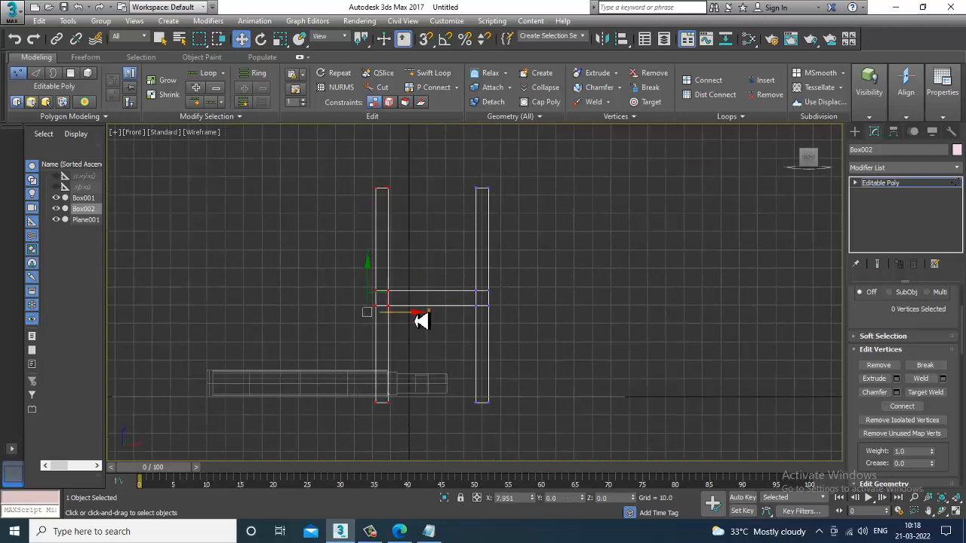
{"action": "left_click_drag", "start_coordinate": [338, 355], "coordinate": [638, 473]}
{"action": "left_click_drag", "start_coordinate": [439, 383], "coordinate": [440, 375]}
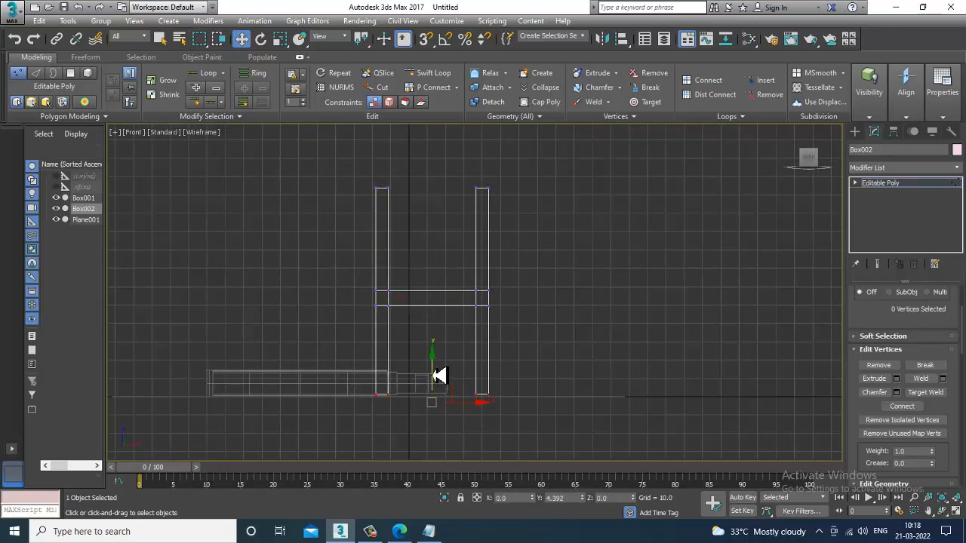
Step: Inspect the chair from the perspective and front views
{"action": "key", "text": "alt+w"}
{"action": "middle_click", "coordinate": [663, 391]}
{"action": "key", "text": "alt+w"}
{"action": "middle_click_drag", "start_coordinate": [627, 375], "coordinate": [386, 220], "text": "alt"}
{"action": "left_click_drag", "start_coordinate": [392, 220], "coordinate": [538, 241]}
{"action": "middle_click_drag", "start_coordinate": [539, 241], "coordinate": [500, 219], "text": "alt"}
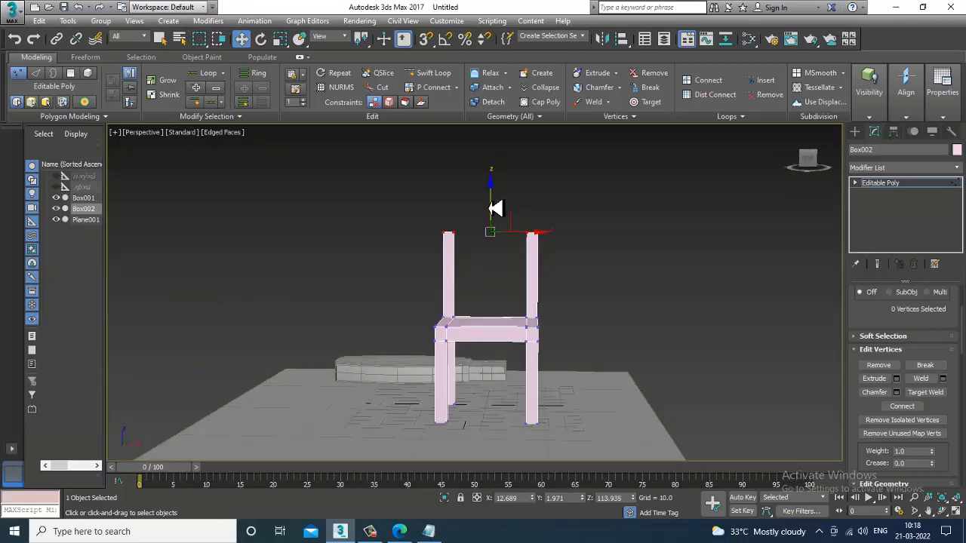
{"action": "middle_click_drag", "start_coordinate": [551, 235], "coordinate": [571, 277], "text": "alt"}
{"action": "scroll", "coordinate": [570, 282], "scroll_direction": "up", "scroll_amount": 3}
{"action": "scroll", "coordinate": [543, 249], "scroll_direction": "down", "scroll_amount": 2}
{"action": "key", "text": "alt+w"}
{"action": "middle_click", "coordinate": [696, 220]}
{"action": "key", "text": "alt+w"}
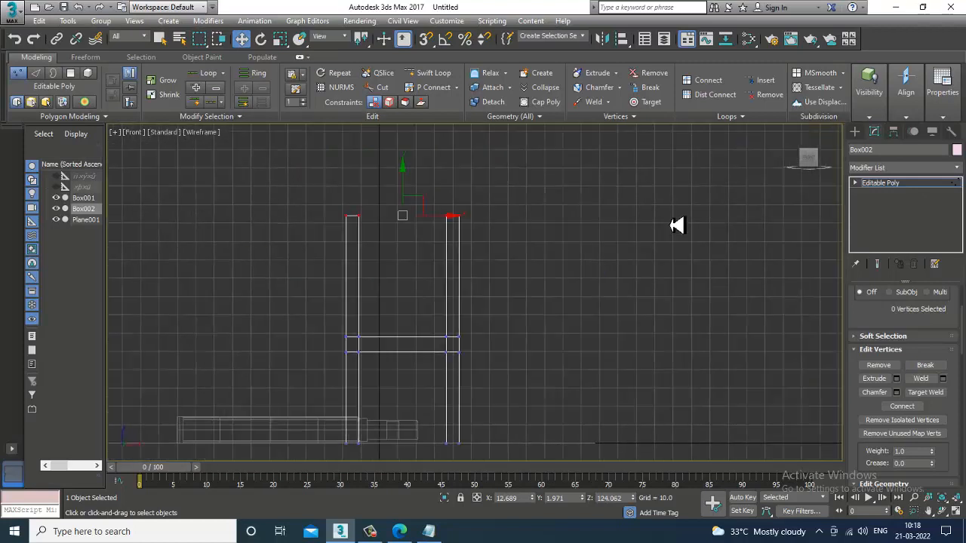
Step: Select the back posts' vertical edges and connect them with 8 segments at pinch 75
{"action": "key", "text": "2"}
{"action": "left_click_drag", "start_coordinate": [375, 278], "coordinate": [617, 308]}
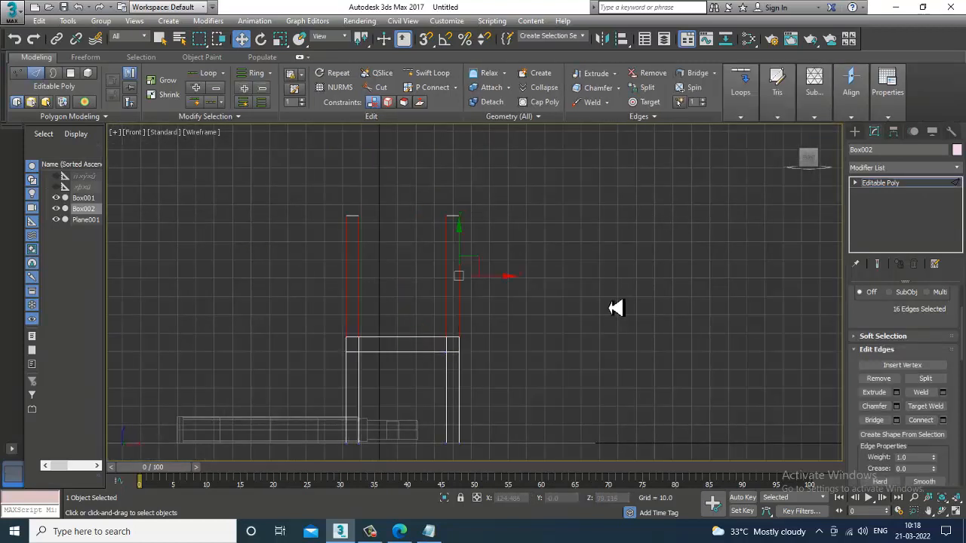
{"action": "left_click", "coordinate": [945, 422]}
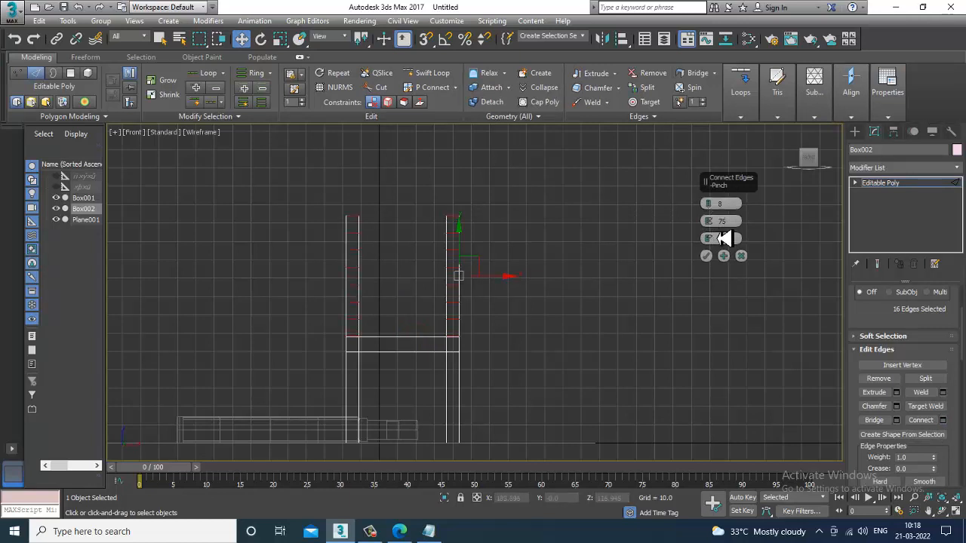
{"action": "left_click_drag", "start_coordinate": [710, 209], "coordinate": [735, 343]}
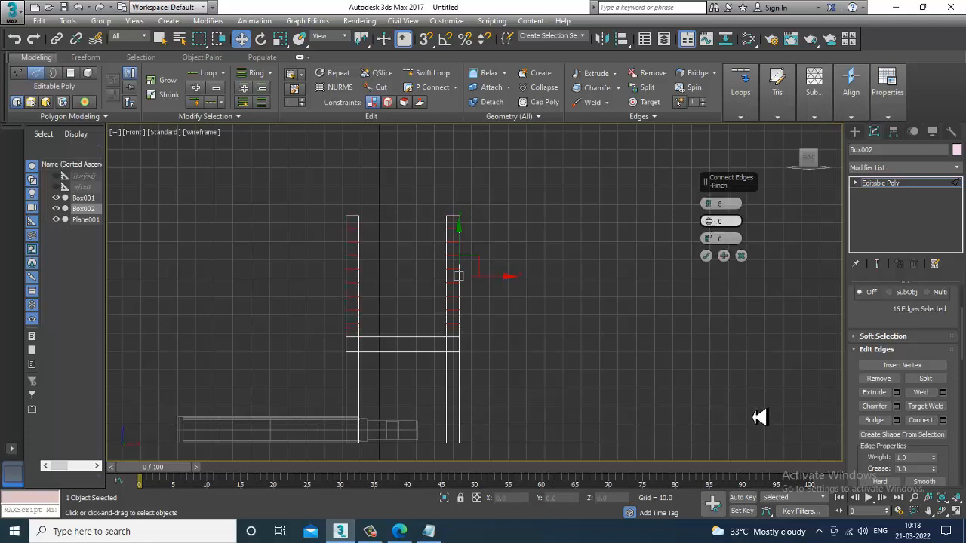
{"action": "left_click", "coordinate": [706, 255]}
Step: Select facing polygons near the top of the two back posts and bridge them into a top rail
{"action": "key", "text": "alt+w"}
{"action": "middle_click_drag", "start_coordinate": [657, 352], "coordinate": [534, 332], "text": "alt"}
{"action": "middle_click_drag", "start_coordinate": [522, 281], "coordinate": [539, 295]}
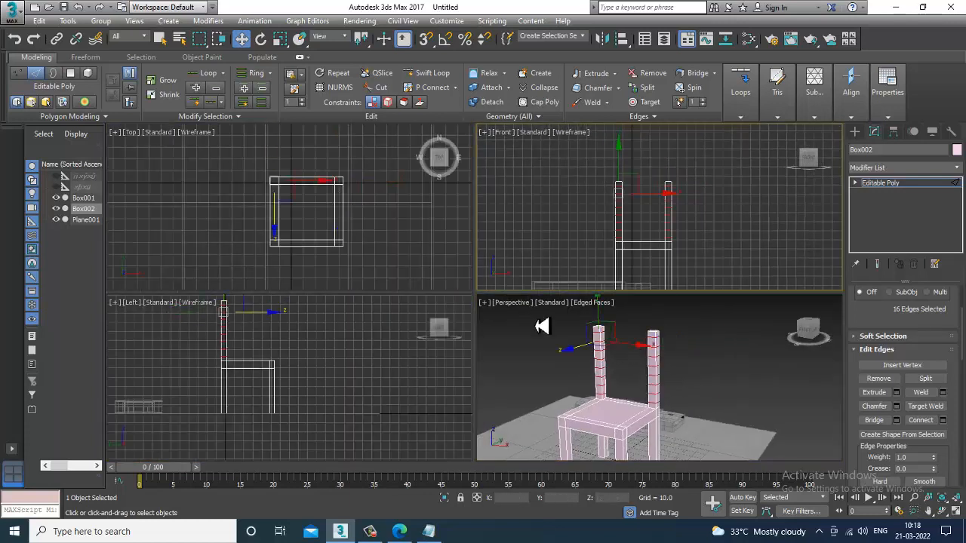
{"action": "middle_click_drag", "start_coordinate": [555, 362], "coordinate": [562, 366], "text": "alt"}
{"action": "key", "text": "alt+w"}
{"action": "scroll", "coordinate": [553, 352], "scroll_direction": "up", "scroll_amount": 3}
{"action": "middle_click_drag", "start_coordinate": [522, 282], "coordinate": [555, 322]}
{"action": "scroll", "coordinate": [559, 323], "scroll_direction": "up", "scroll_amount": 3}
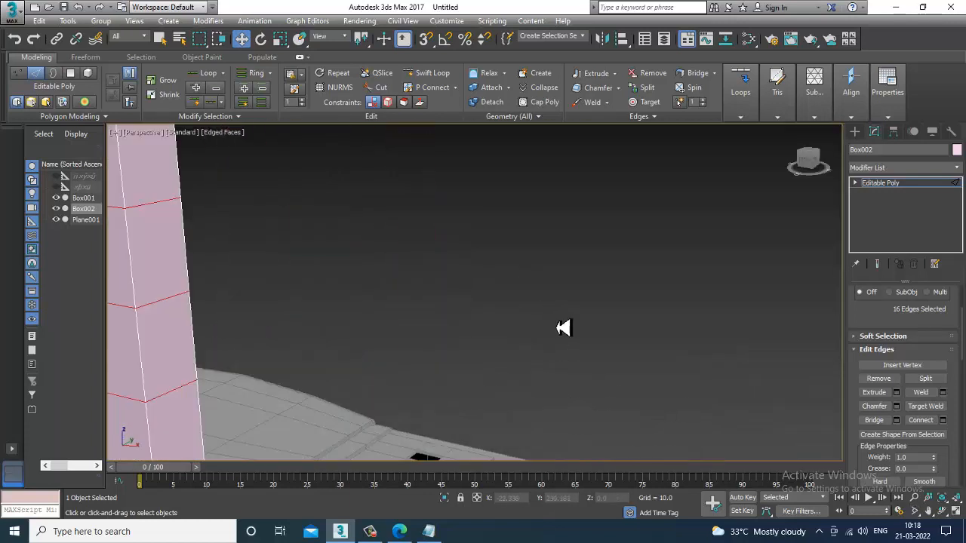
{"action": "key", "text": "4"}
{"action": "scroll", "coordinate": [354, 254], "scroll_direction": "down", "scroll_amount": 2}
{"action": "scroll", "coordinate": [405, 325], "scroll_direction": "down", "scroll_amount": 3}
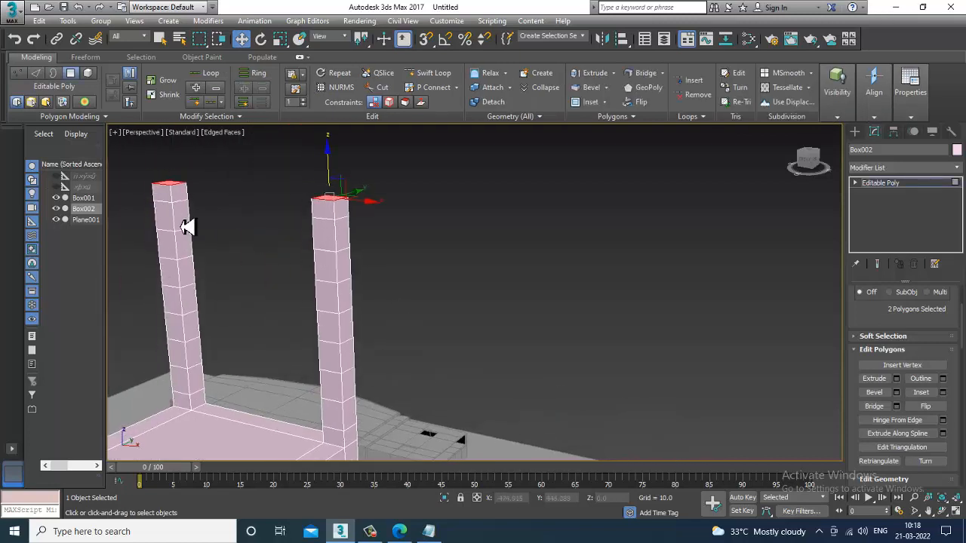
{"action": "left_click", "coordinate": [182, 215]}
{"action": "middle_click_drag", "start_coordinate": [359, 277], "coordinate": [438, 264], "text": "alt"}
{"action": "left_click", "coordinate": [326, 208]}
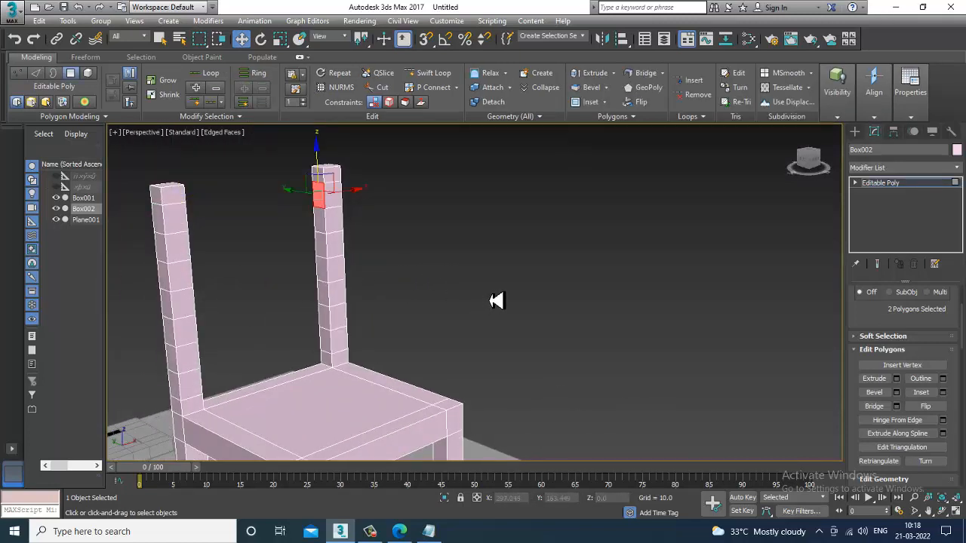
{"action": "left_click", "coordinate": [873, 406]}
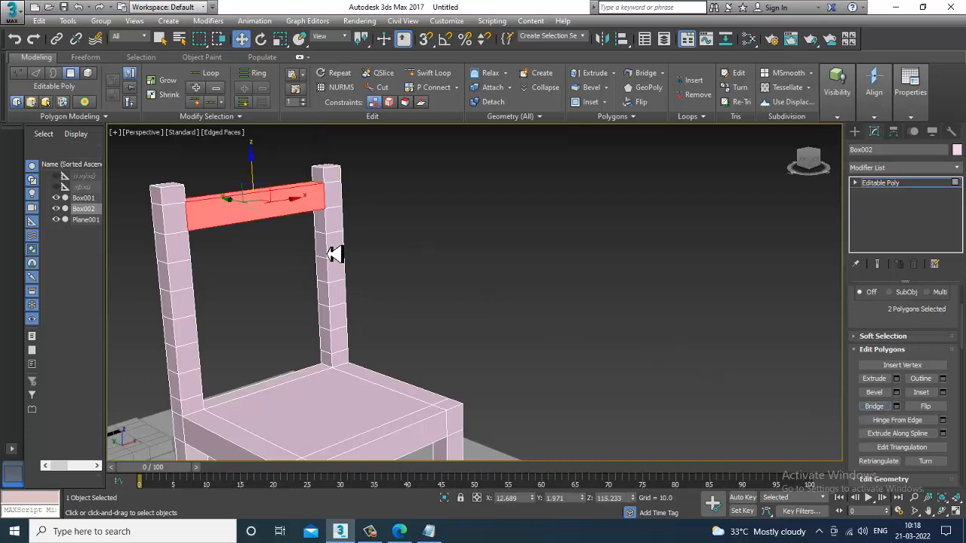
Step: Bridge three more pairs of facing post polygons to add lower back rails, then leave polygon mode
{"action": "middle_click_drag", "start_coordinate": [333, 255], "coordinate": [205, 245], "text": "alt"}
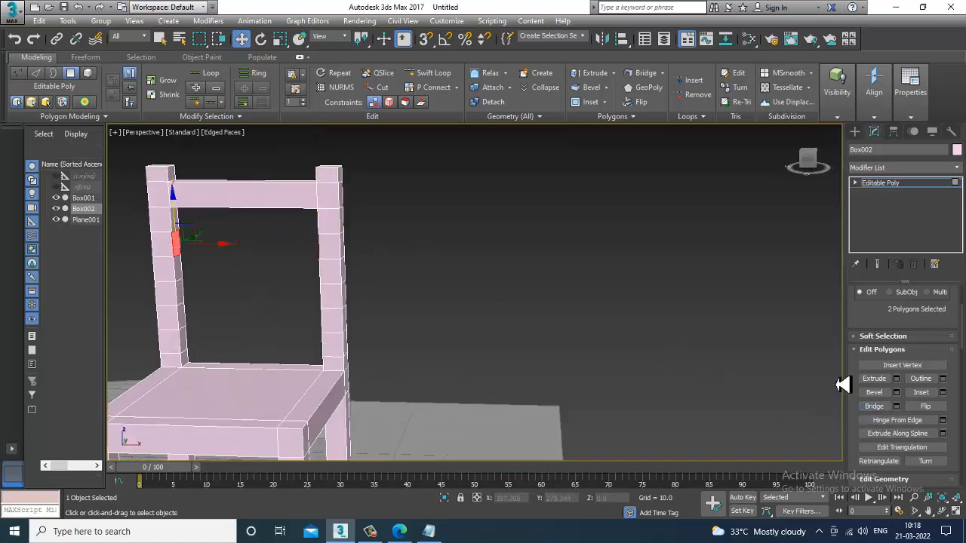
{"action": "left_click", "coordinate": [874, 406]}
{"action": "left_click", "coordinate": [180, 301]}
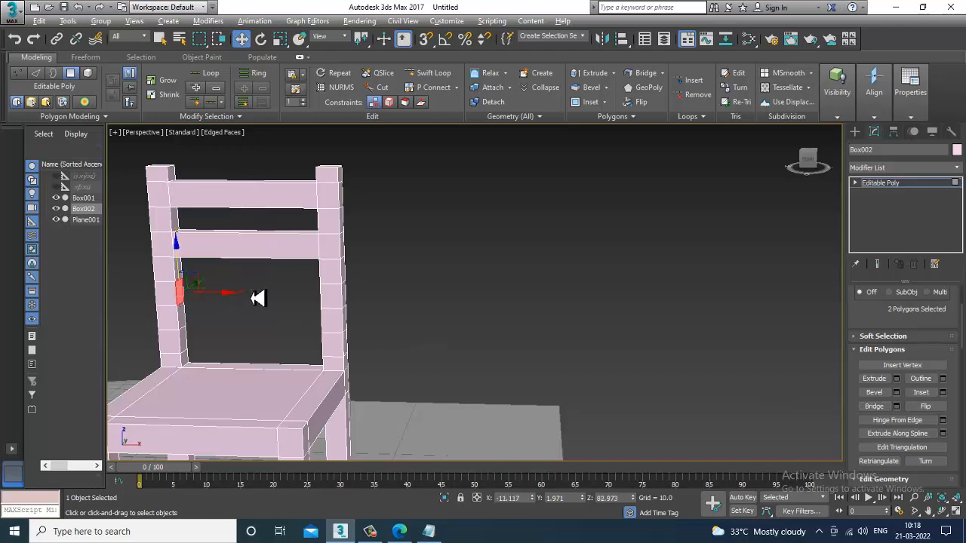
{"action": "middle_click_drag", "start_coordinate": [251, 298], "coordinate": [304, 279], "text": "alt"}
{"action": "left_click", "coordinate": [295, 278], "text": "ctrl"}
{"action": "left_click", "coordinate": [873, 406]}
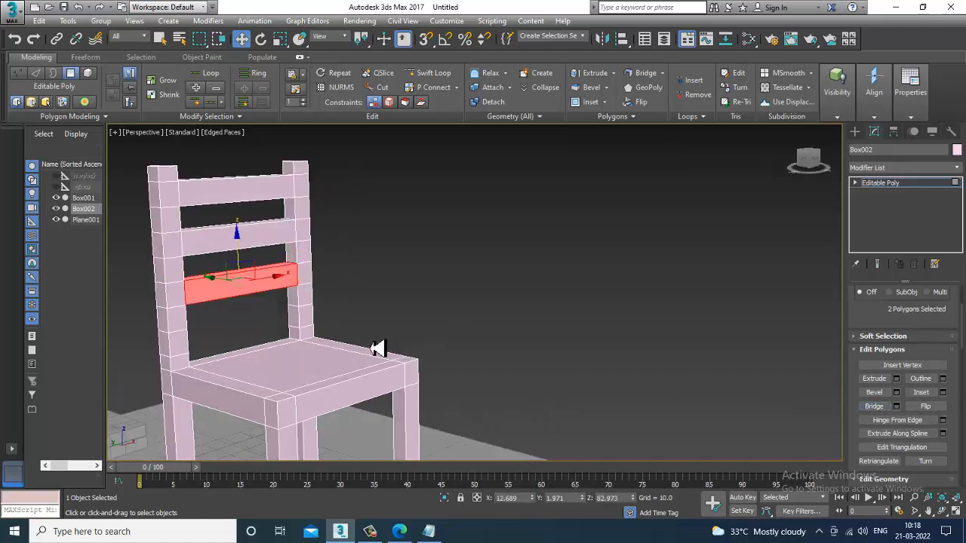
{"action": "middle_click_drag", "start_coordinate": [301, 323], "coordinate": [231, 304], "text": "alt"}
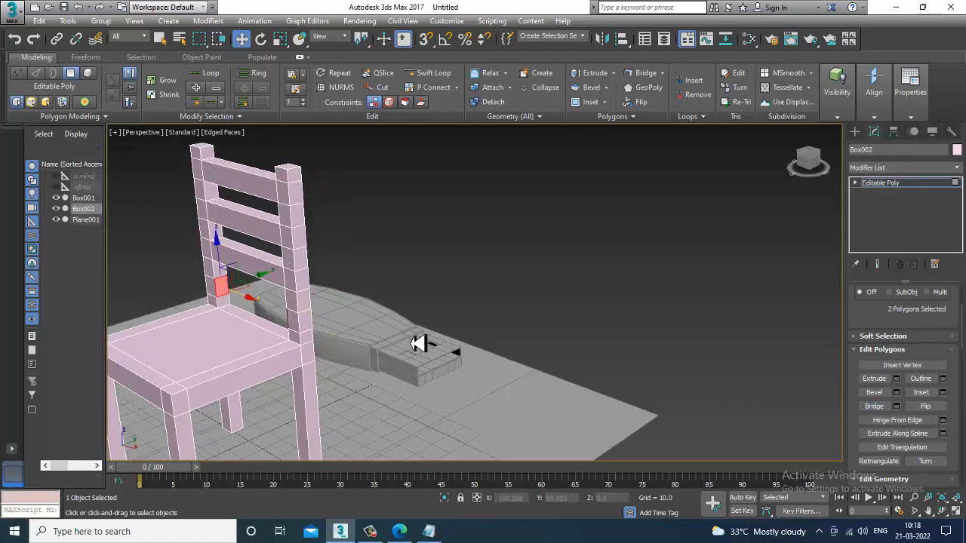
{"action": "left_click", "coordinate": [874, 405]}
{"action": "middle_click_drag", "start_coordinate": [716, 317], "coordinate": [586, 264], "text": "alt"}
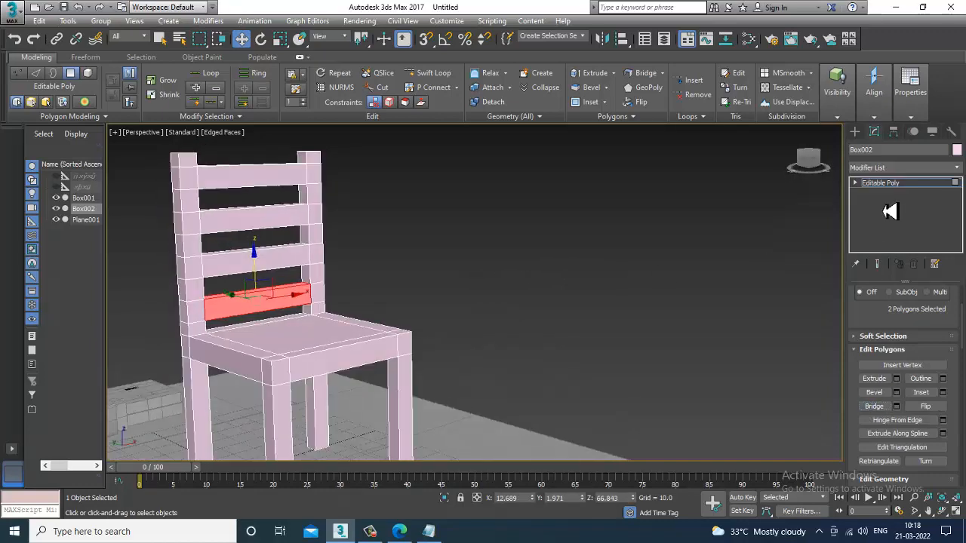
{"action": "left_click", "coordinate": [897, 183]}
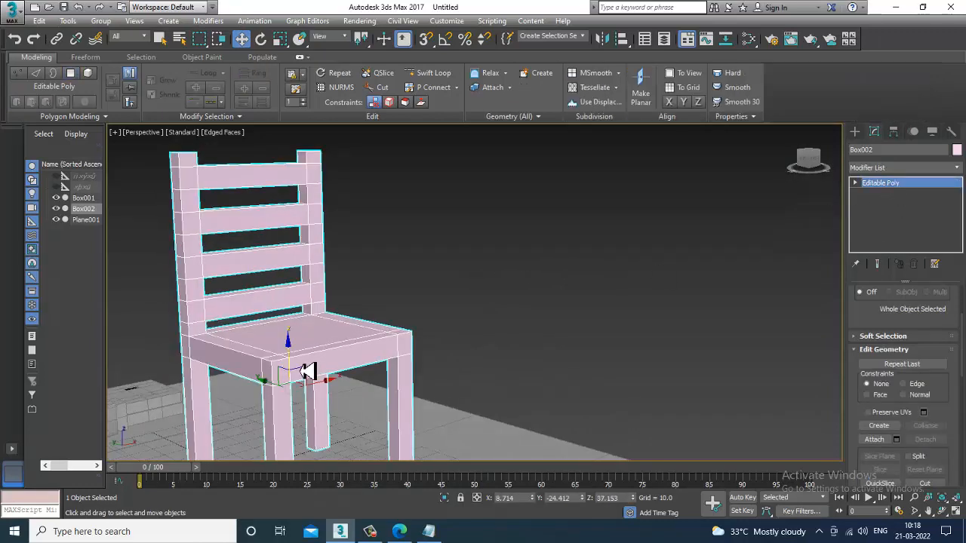
Step: In the left view, select the backrest's upper vertices and rotate them to tilt the back
{"action": "key", "text": "alt+w"}
{"action": "key", "text": "alt+w"}
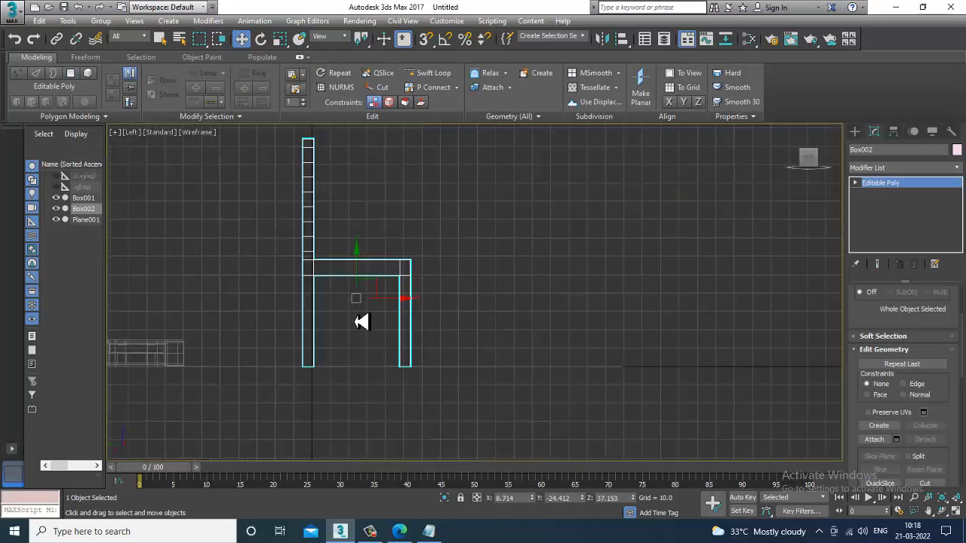
{"action": "scroll", "coordinate": [362, 321], "scroll_direction": "down", "scroll_amount": 2}
{"action": "key", "text": "1"}
{"action": "left_click_drag", "start_coordinate": [259, 141], "coordinate": [393, 292]}
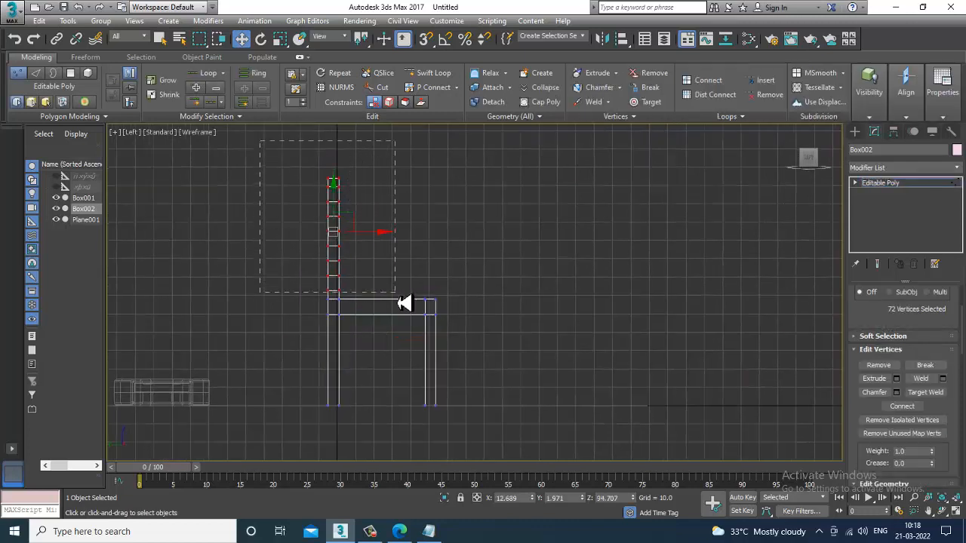
{"action": "scroll", "coordinate": [371, 241], "scroll_direction": "up", "scroll_amount": 2}
{"action": "key", "text": "e"}
{"action": "scroll", "coordinate": [353, 230], "scroll_direction": "down", "scroll_amount": 1}
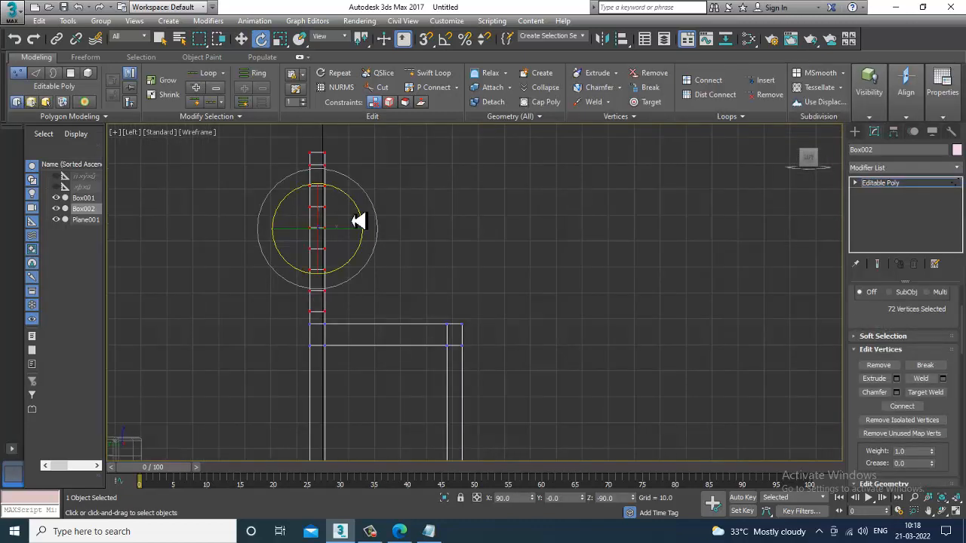
{"action": "left_click_drag", "start_coordinate": [360, 214], "coordinate": [361, 237]}
{"action": "key", "text": "w"}
Step: Leave vertex mode and clone the whole chair as a copy placed beside the original
{"action": "key", "text": "alt+w"}
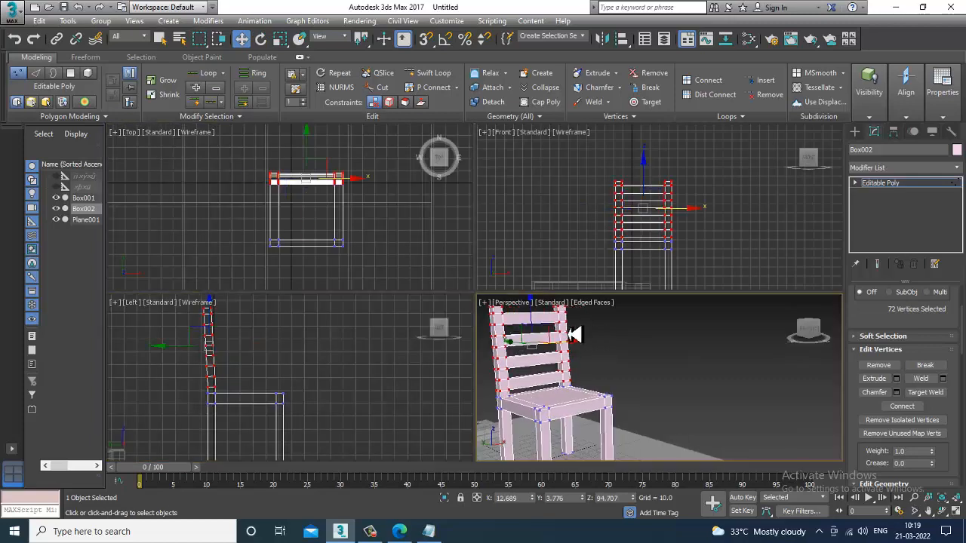
{"action": "key", "text": "alt+w"}
{"action": "middle_click_drag", "start_coordinate": [465, 316], "coordinate": [515, 306], "text": "alt"}
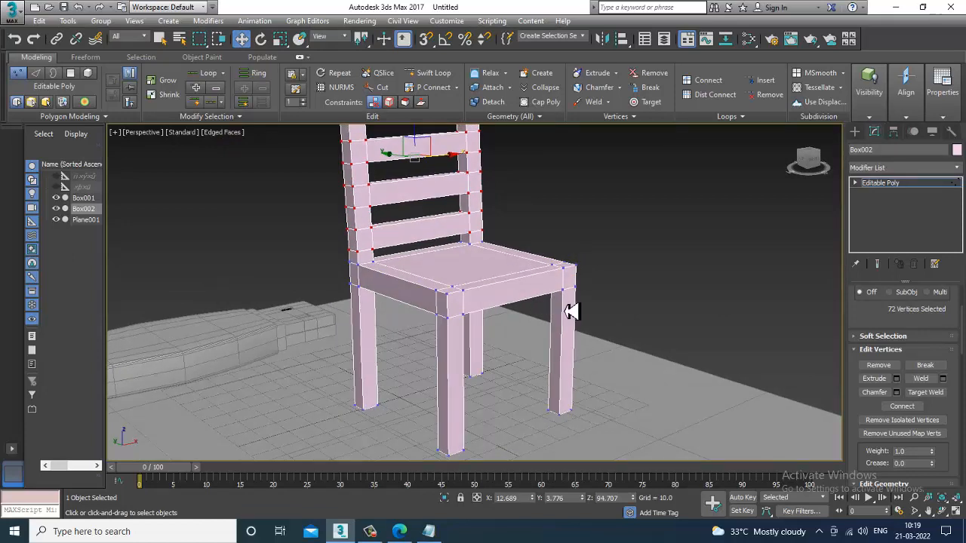
{"action": "scroll", "coordinate": [570, 312], "scroll_direction": "down", "scroll_amount": 3}
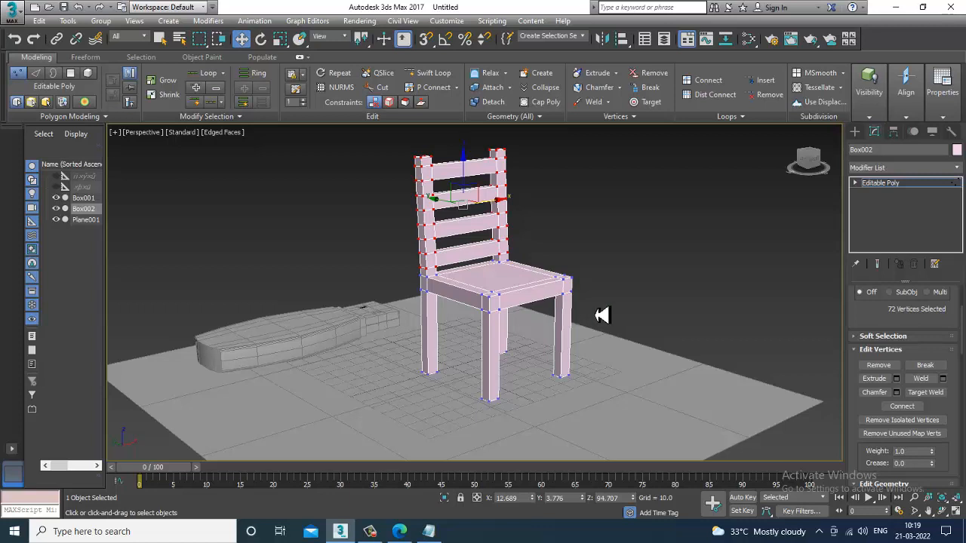
{"action": "left_click", "coordinate": [897, 184]}
{"action": "middle_click_drag", "start_coordinate": [558, 231], "coordinate": [520, 338], "text": "alt"}
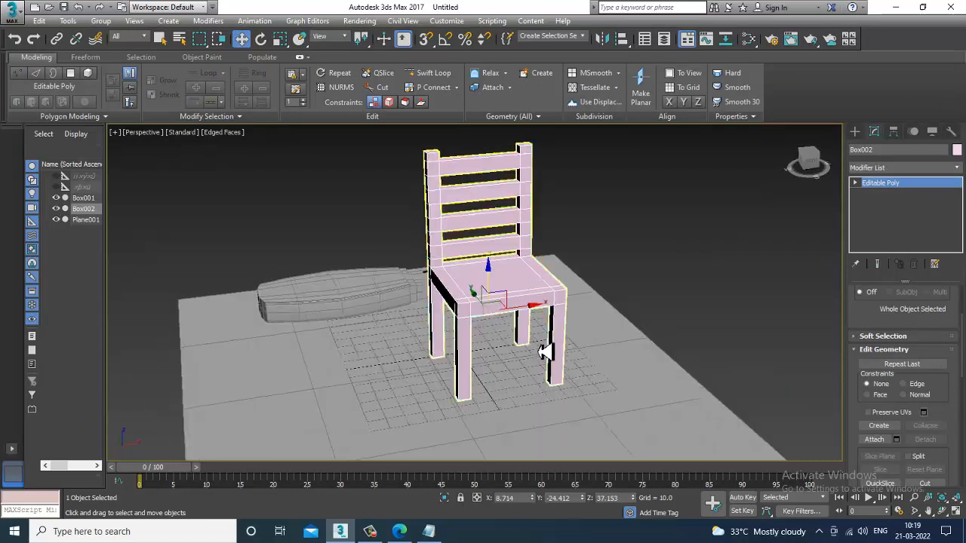
{"action": "left_click_drag", "start_coordinate": [441, 321], "coordinate": [369, 324], "text": "shift"}
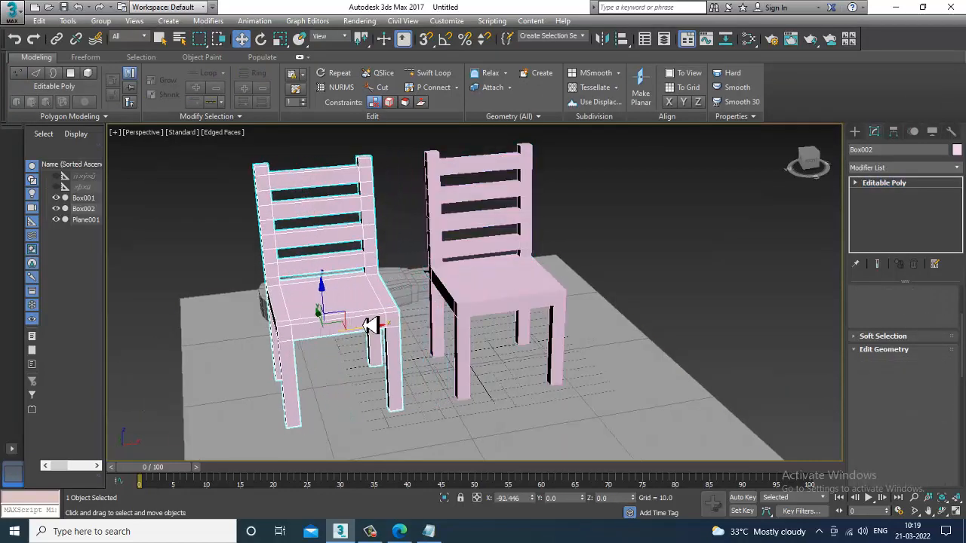
{"action": "left_click", "coordinate": [493, 319]}
{"action": "mouse_move", "coordinate": [639, 301]}
{"action": "middle_mouse_down", "text": "alt"}
{"action": "mouse_move", "coordinate": [526, 294]}
{"action": "mouse_move", "coordinate": [513, 241]}
{"action": "middle_mouse_up", "text": "alt"}
{"action": "left_click", "coordinate": [513, 241]}
Step: Select both chairs and scale them down together
{"action": "left_click", "coordinate": [401, 298], "text": "ctrl"}
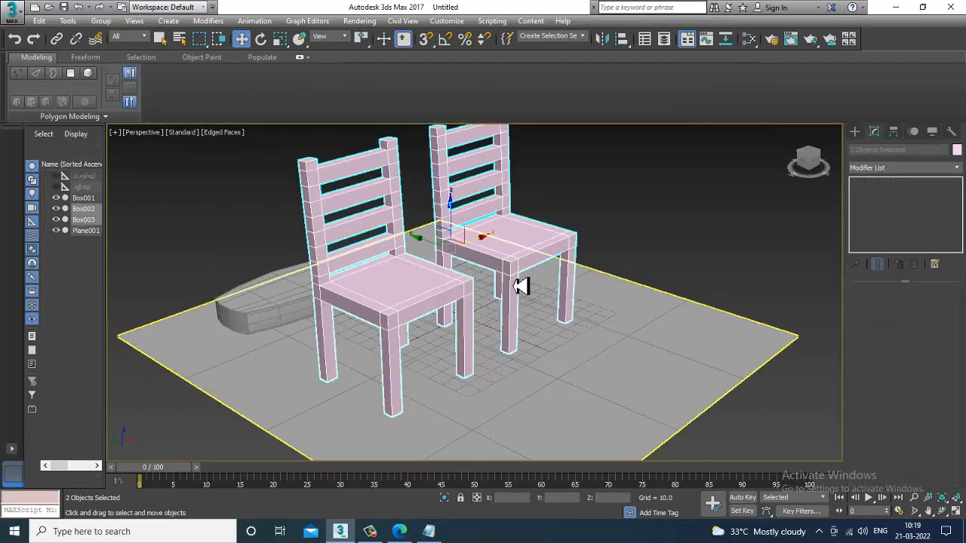
{"action": "key", "text": "r"}
{"action": "left_click_drag", "start_coordinate": [464, 270], "coordinate": [488, 287]}
{"action": "key", "text": "w"}
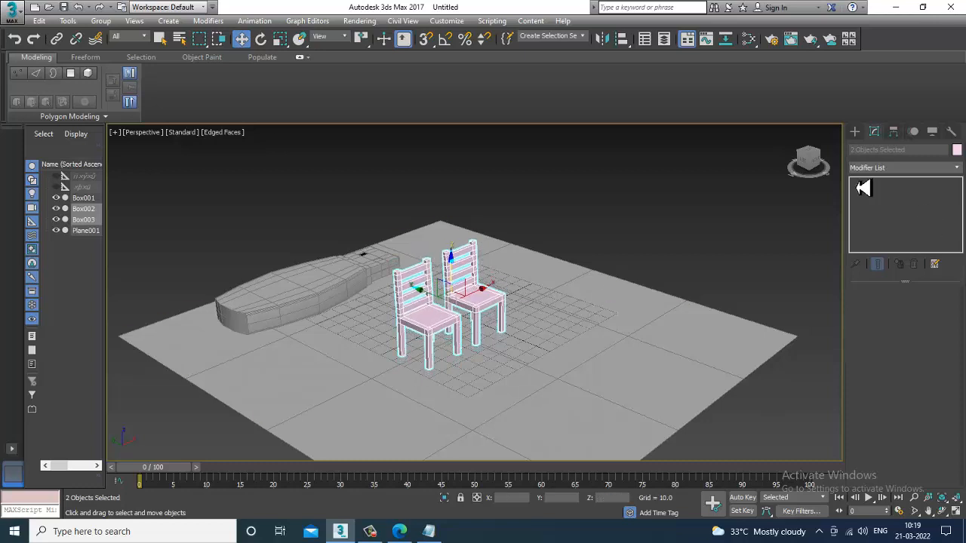
Step: Create a cylinder in the top view to the right of the chairs
{"action": "left_click", "coordinate": [857, 133]}
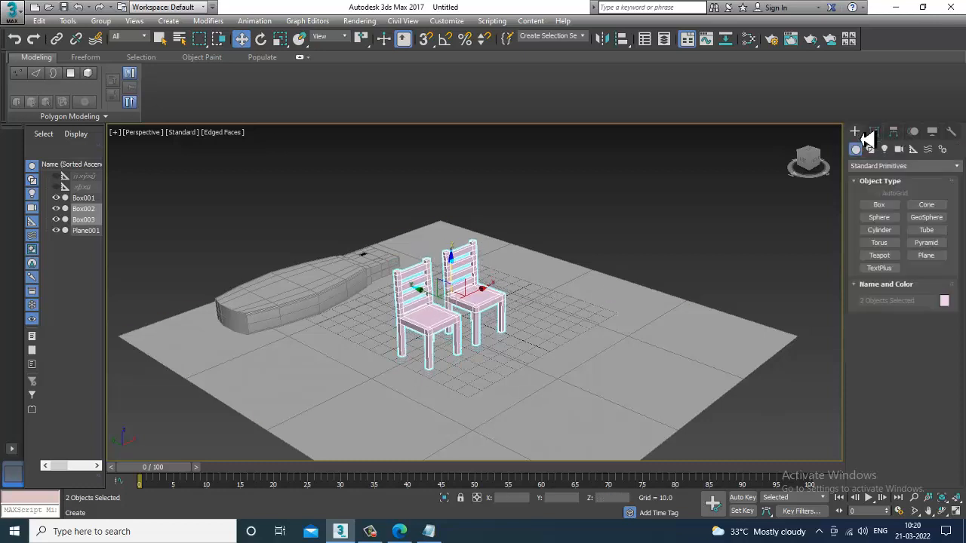
{"action": "left_click", "coordinate": [878, 229]}
{"action": "left_click_drag", "start_coordinate": [611, 389], "coordinate": [629, 408]}
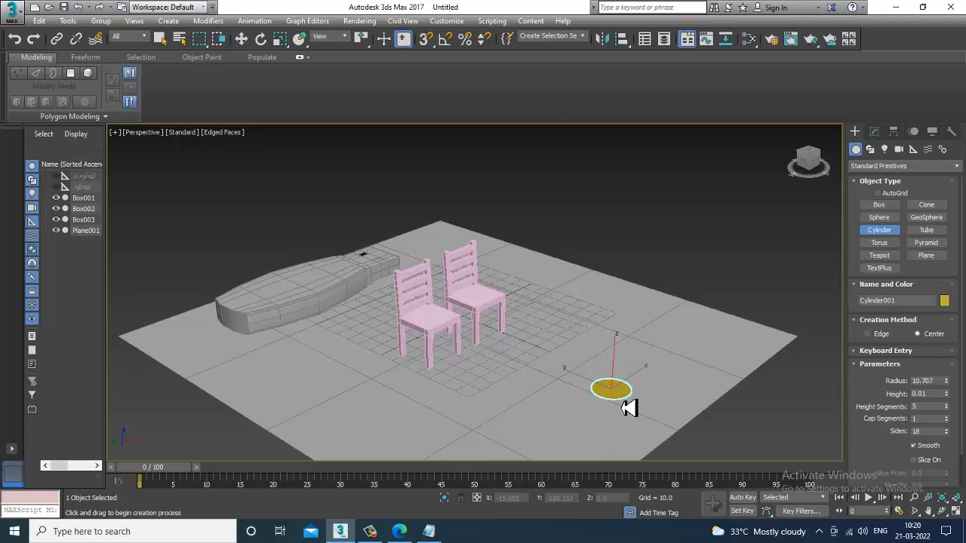
{"action": "right_click", "coordinate": [635, 381]}
{"action": "key", "text": "alt+w"}
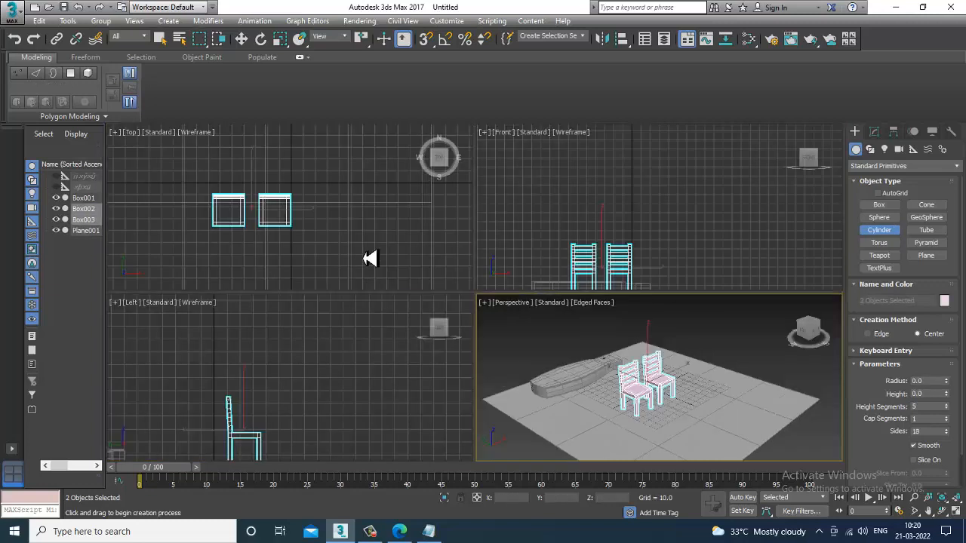
{"action": "middle_click_drag", "start_coordinate": [364, 259], "coordinate": [323, 233]}
{"action": "left_click_drag", "start_coordinate": [298, 217], "coordinate": [306, 223]}
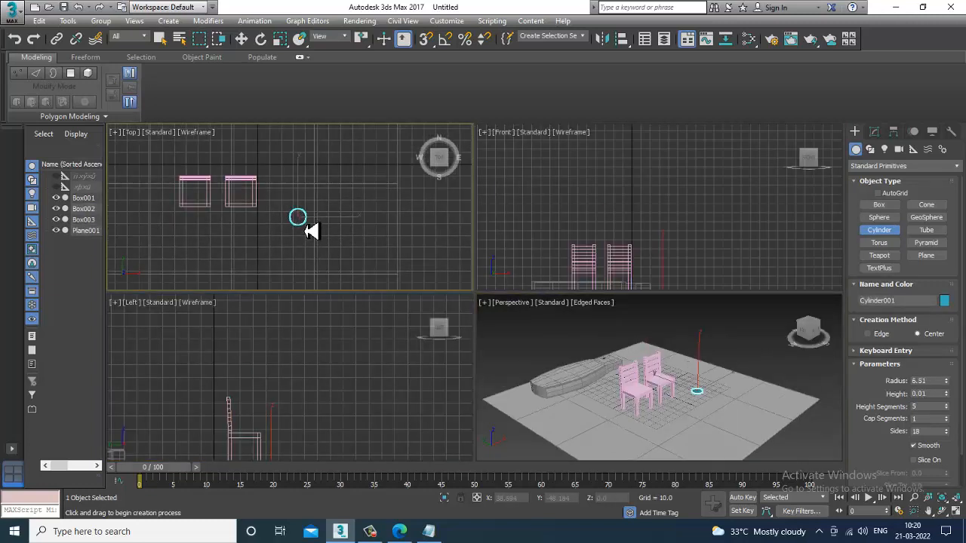
{"action": "left_click", "coordinate": [319, 209]}
{"action": "key", "text": "w"}
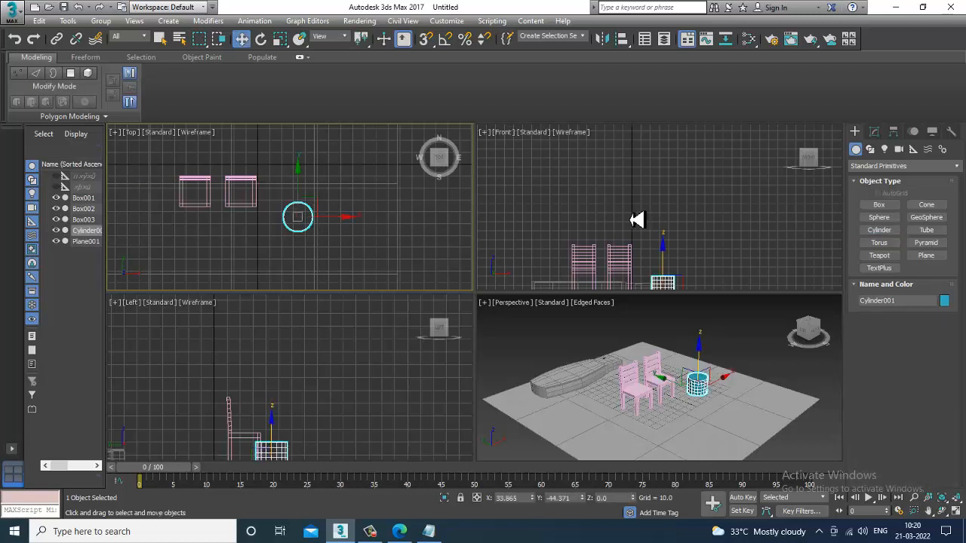
Step: Set the cylinder's height segments to 1 in its parameters
{"action": "right_click", "coordinate": [636, 218]}
{"action": "key", "text": "alt+w"}
{"action": "scroll", "coordinate": [528, 291], "scroll_direction": "up", "scroll_amount": 8}
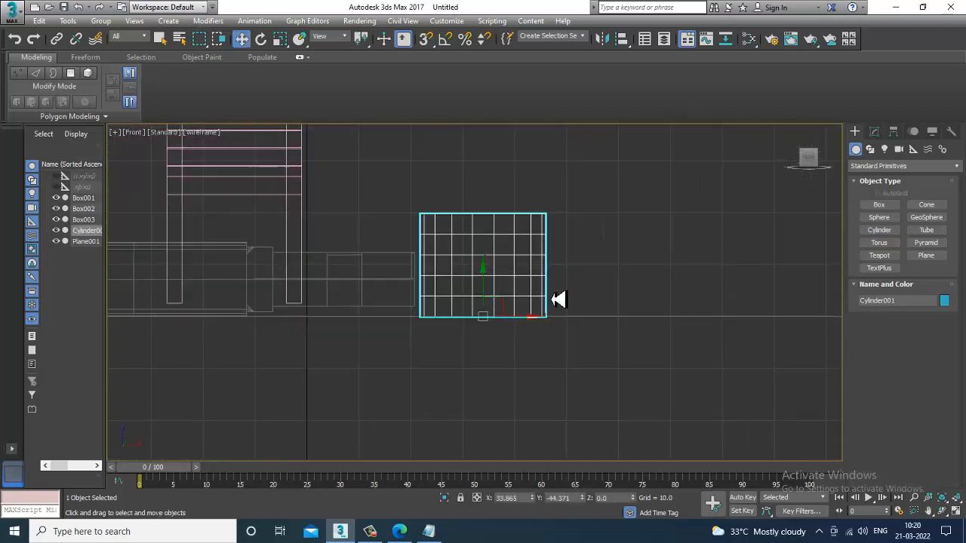
{"action": "left_click", "coordinate": [873, 132]}
{"action": "right_click", "coordinate": [946, 335]}
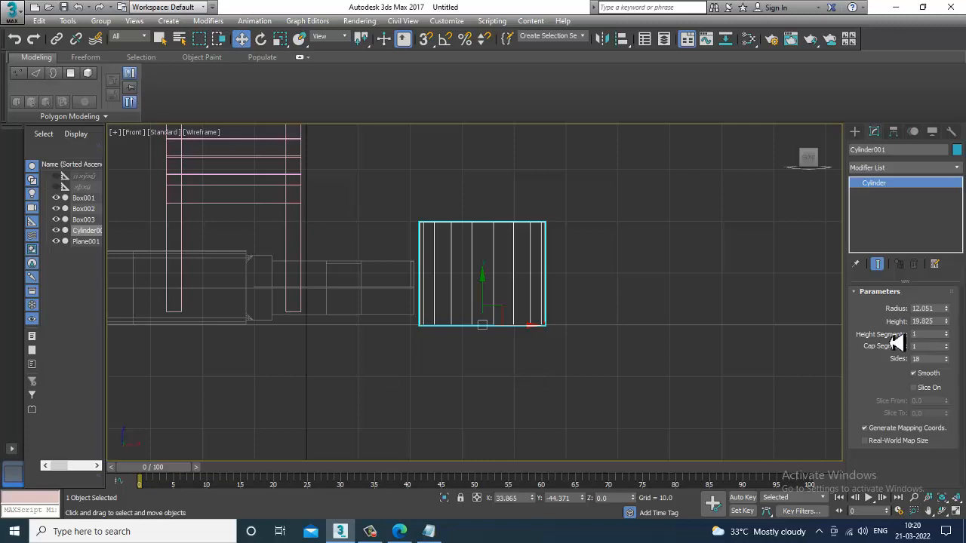
{"action": "mouse_move", "coordinate": [954, 329]}
{"action": "left_mouse_down"}
{"action": "mouse_move", "coordinate": [948, 280]}
{"action": "mouse_move", "coordinate": [946, 334]}
{"action": "left_mouse_up"}
{"action": "middle_click_drag", "start_coordinate": [530, 288], "coordinate": [539, 300]}
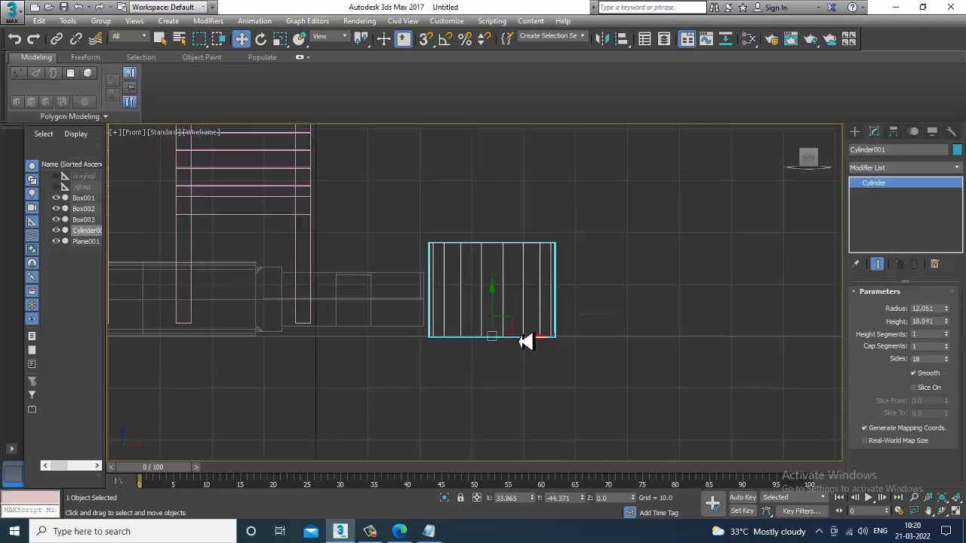
Step: Move the cylinder to the right and convert it to Editable Poly
{"action": "middle_click_drag", "start_coordinate": [536, 345], "coordinate": [655, 349]}
{"action": "right_click", "coordinate": [640, 256]}
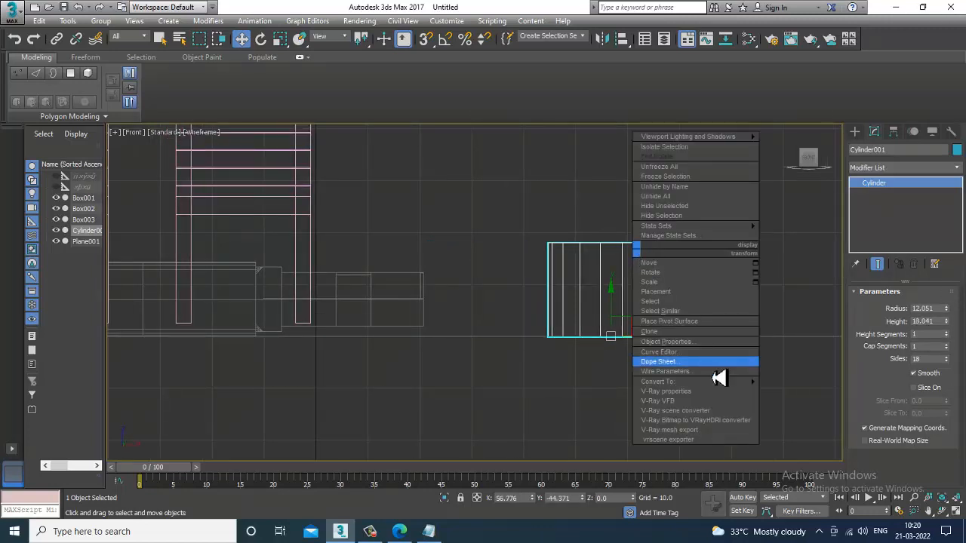
{"action": "mouse_move", "coordinate": [717, 381]}
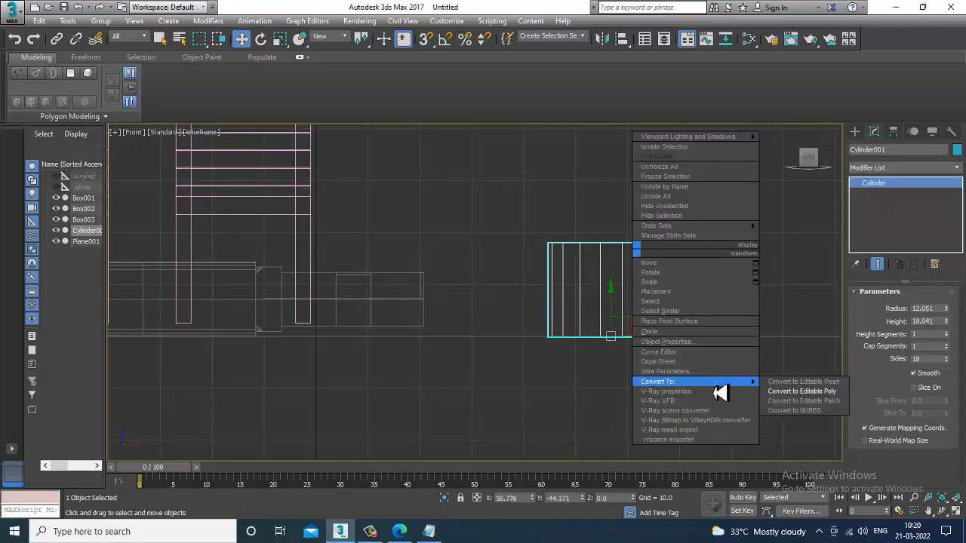
{"action": "left_click", "coordinate": [824, 394]}
Step: Switch to polygon mode and select the cylinder's top polygon
{"action": "middle_click_drag", "start_coordinate": [746, 283], "coordinate": [660, 299]}
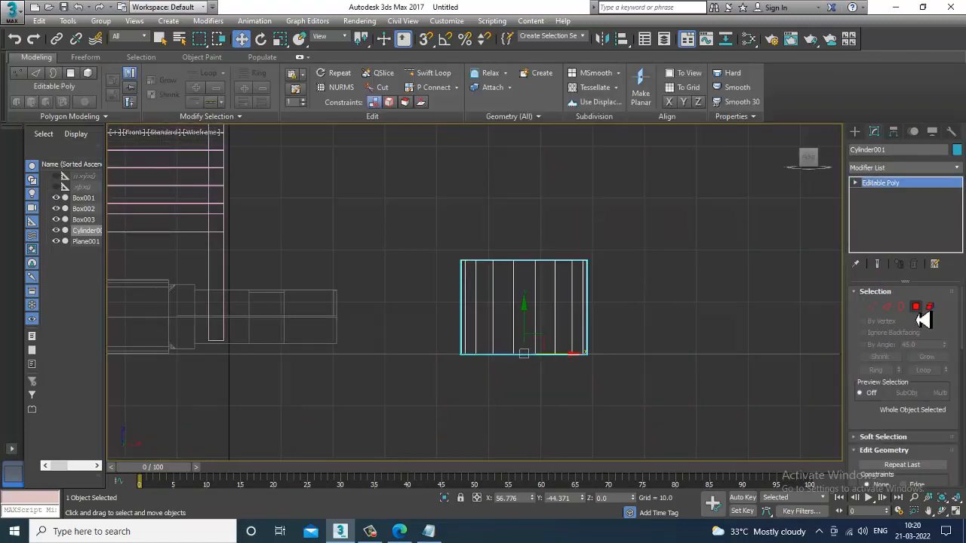
{"action": "left_click", "coordinate": [915, 307]}
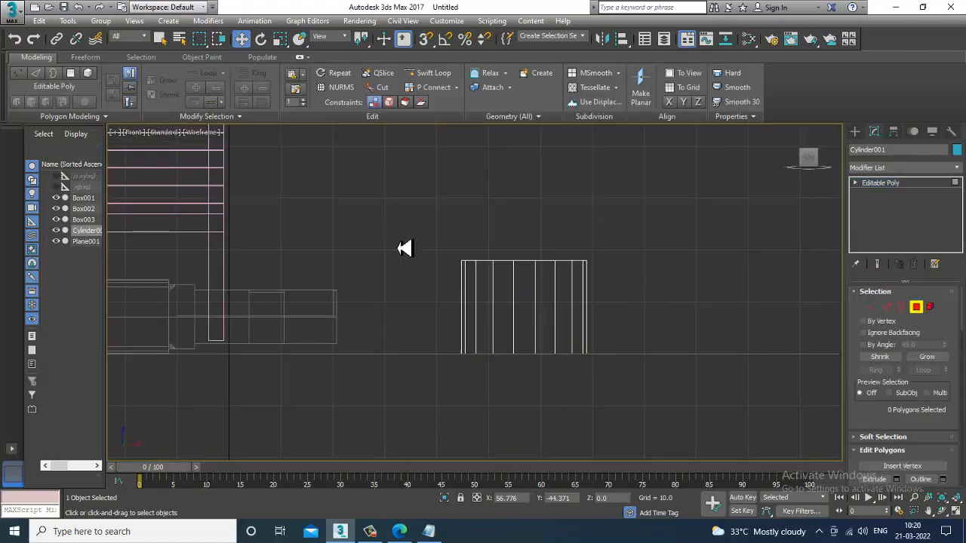
{"action": "left_click_drag", "start_coordinate": [393, 239], "coordinate": [626, 301]}
{"action": "left_click_drag", "start_coordinate": [428, 299], "coordinate": [708, 424], "text": "alt"}
{"action": "middle_click_drag", "start_coordinate": [641, 316], "coordinate": [636, 337]}
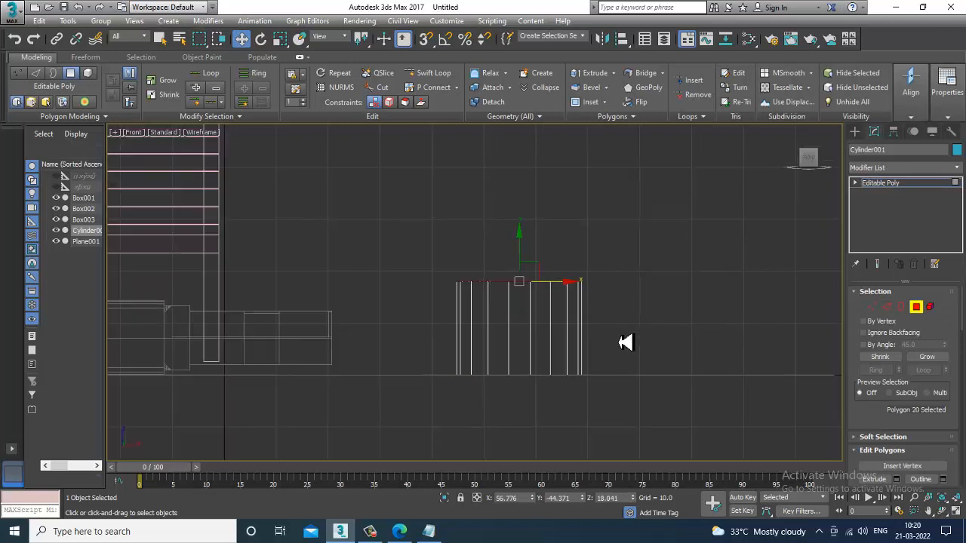
Step: Extrude the top polygon by 17.094
{"action": "scroll", "coordinate": [893, 440], "scroll_direction": "down", "scroll_amount": 2}
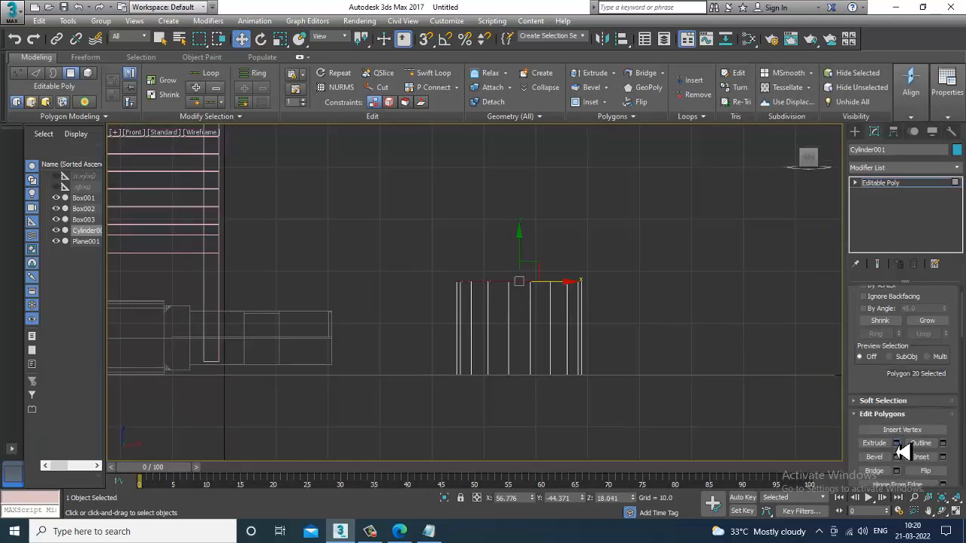
{"action": "left_click", "coordinate": [896, 443]}
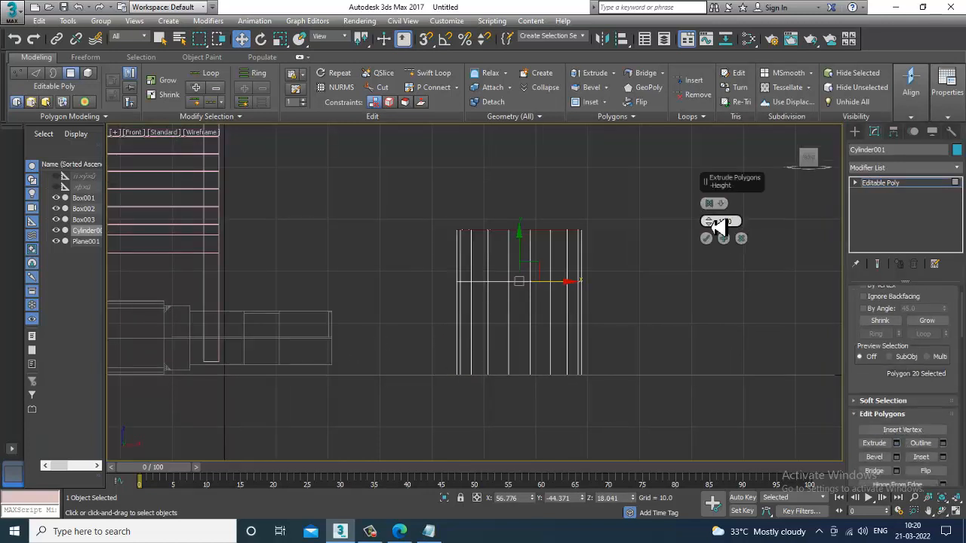
{"action": "left_click_drag", "start_coordinate": [712, 225], "coordinate": [712, 191]}
{"action": "middle_click_drag", "start_coordinate": [529, 230], "coordinate": [526, 235]}
{"action": "scroll", "coordinate": [457, 280], "scroll_direction": "down", "scroll_amount": 5}
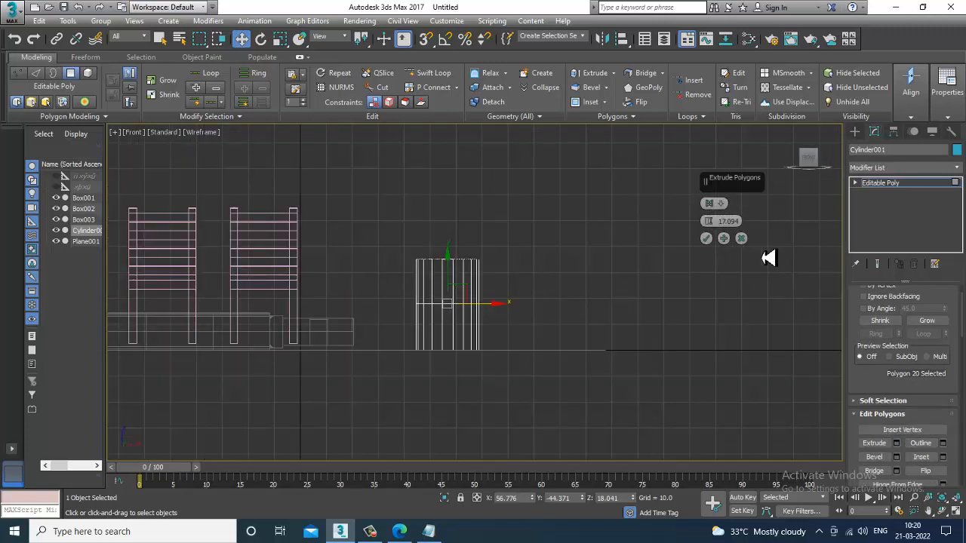
{"action": "left_click", "coordinate": [705, 239]}
Step: Scale the extruded top polygon down to taper the cylinder's upper section
{"action": "scroll", "coordinate": [483, 264], "scroll_direction": "up", "scroll_amount": 4}
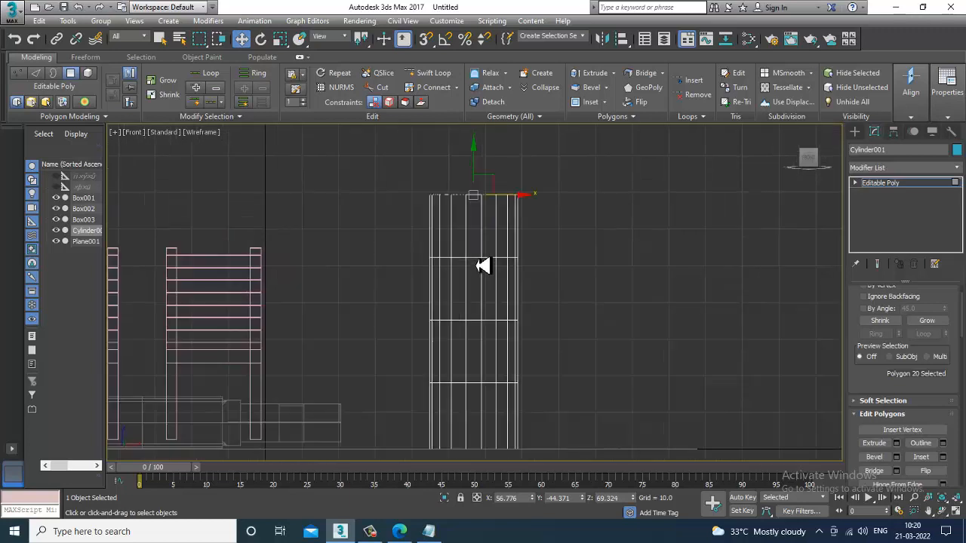
{"action": "key", "text": "r"}
{"action": "left_click_drag", "start_coordinate": [521, 217], "coordinate": [596, 315]}
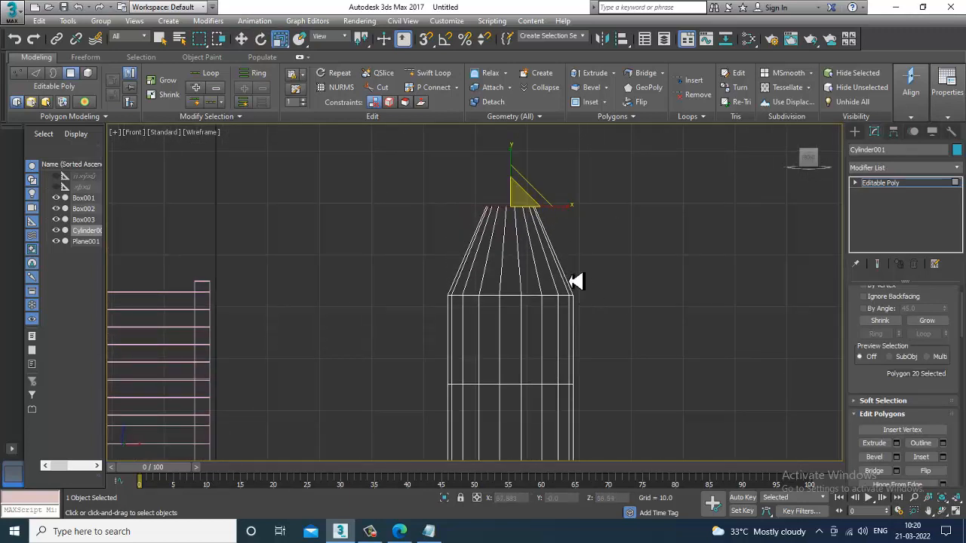
{"action": "scroll", "coordinate": [578, 275], "scroll_direction": "up", "scroll_amount": 2}
{"action": "middle_click_drag", "start_coordinate": [578, 273], "coordinate": [616, 338]}
{"action": "middle_click_drag", "start_coordinate": [589, 286], "coordinate": [595, 316]}
{"action": "scroll", "coordinate": [571, 262], "scroll_direction": "up", "scroll_amount": 2}
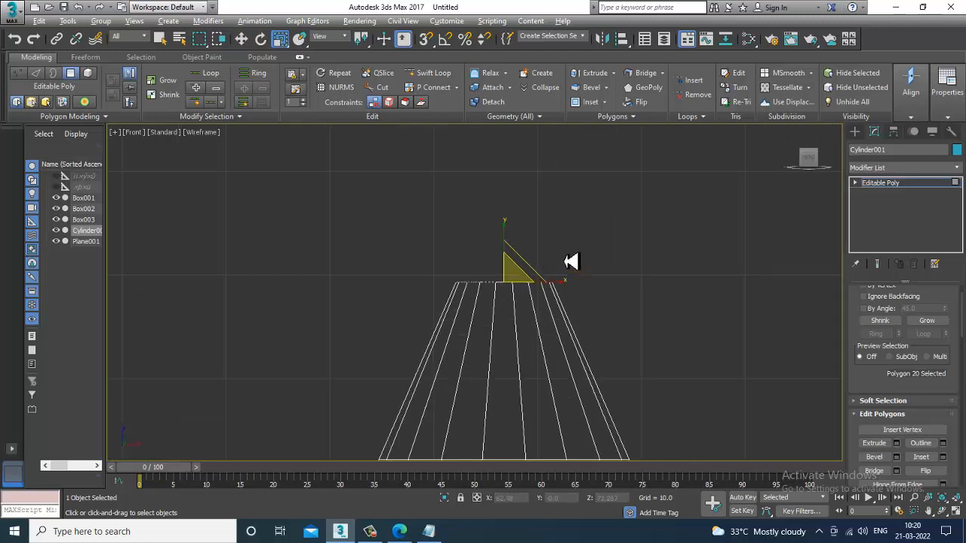
Step: Extrude the tapered top polygon again to add a short neck
{"action": "key", "text": "alt+w"}
{"action": "middle_click", "coordinate": [670, 365]}
{"action": "key", "text": "alt+w"}
{"action": "key", "text": "z"}
{"action": "middle_click_drag", "start_coordinate": [494, 320], "coordinate": [486, 354], "text": "alt"}
{"action": "scroll", "coordinate": [486, 354], "scroll_direction": "down", "scroll_amount": 4}
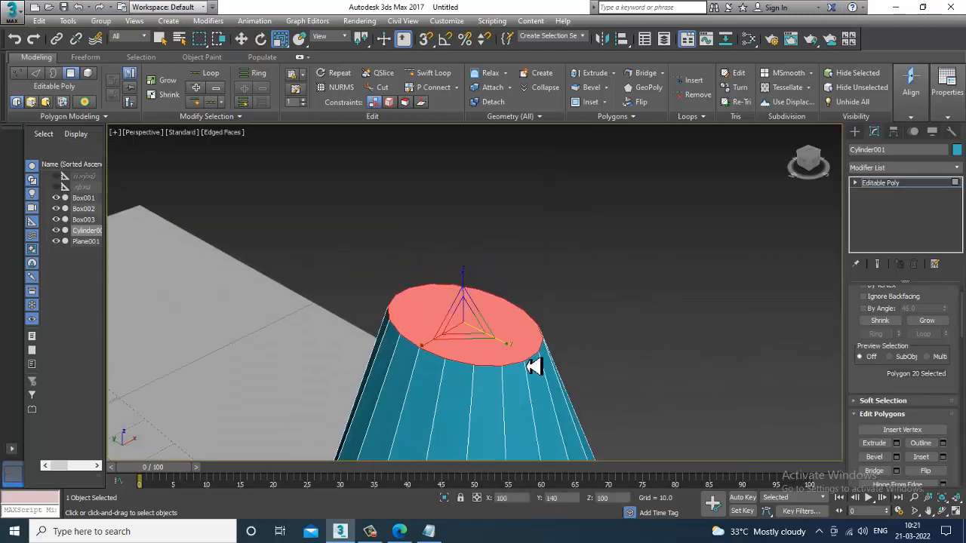
{"action": "left_click_drag", "start_coordinate": [526, 367], "coordinate": [492, 344]}
{"action": "scroll", "coordinate": [505, 354], "scroll_direction": "down", "scroll_amount": 2}
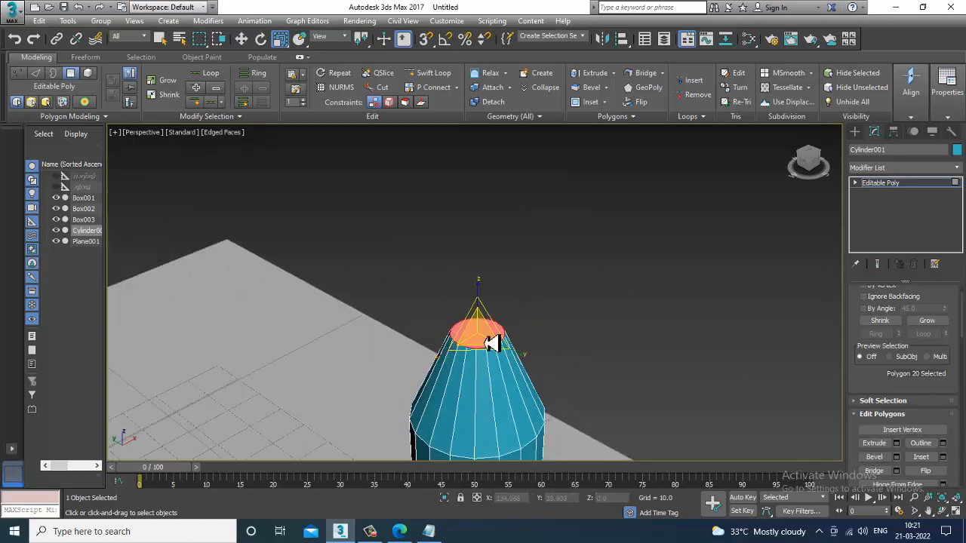
{"action": "key", "text": "alt+w"}
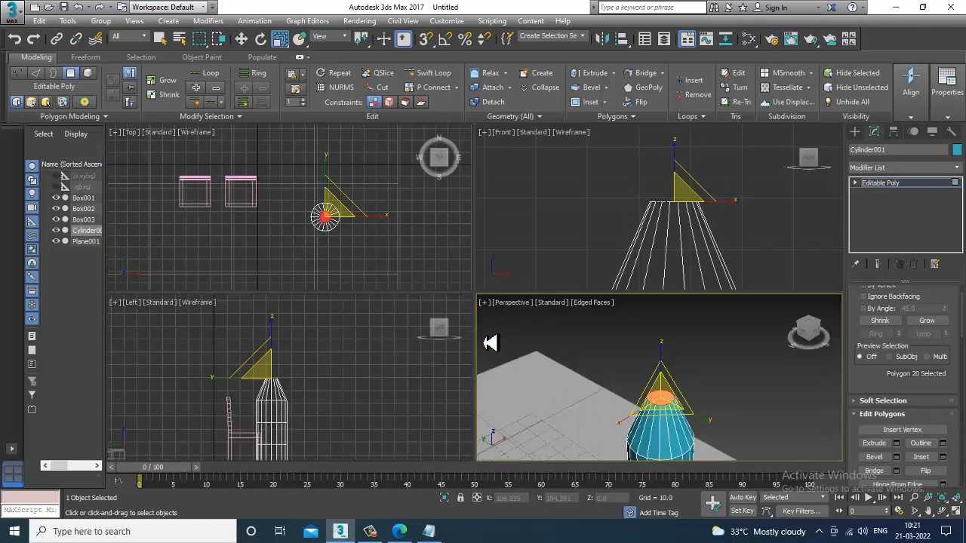
{"action": "left_click", "coordinate": [897, 442]}
{"action": "middle_click", "coordinate": [703, 245]}
{"action": "key", "text": "alt+w"}
{"action": "middle_click_drag", "start_coordinate": [707, 241], "coordinate": [715, 252]}
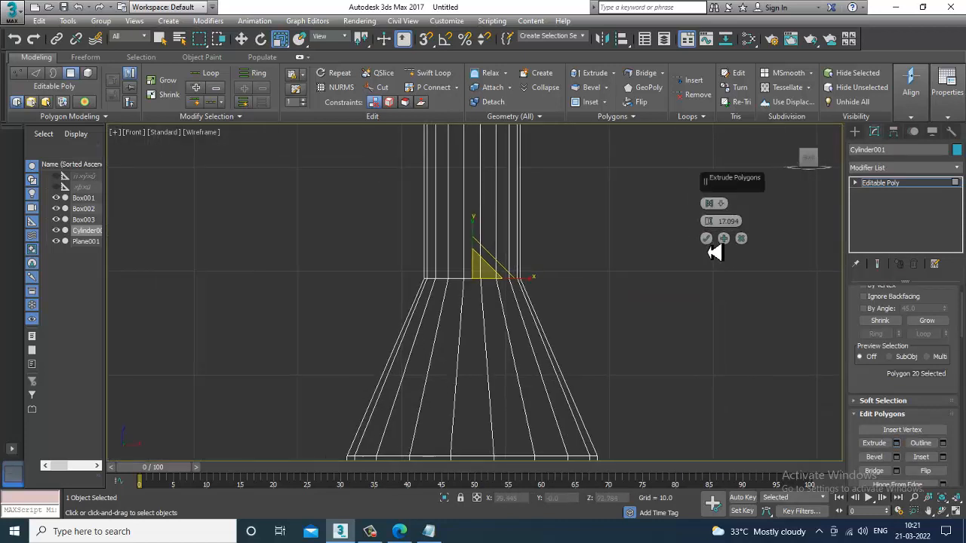
{"action": "scroll", "coordinate": [662, 276], "scroll_direction": "down", "scroll_amount": 2}
{"action": "middle_click_drag", "start_coordinate": [658, 280], "coordinate": [651, 293]}
{"action": "left_click_drag", "start_coordinate": [710, 222], "coordinate": [734, 318]}
{"action": "left_click", "coordinate": [705, 238]}
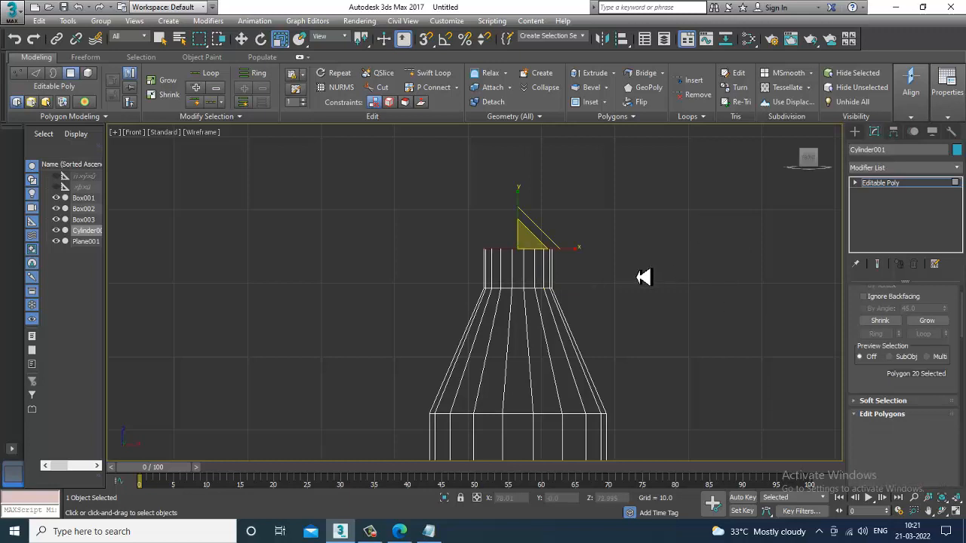
{"action": "key", "text": "1"}
{"action": "mouse_move", "coordinate": [524, 272]}
{"action": "left_mouse_down"}
{"action": "mouse_move", "coordinate": [513, 261]}
{"action": "mouse_move", "coordinate": [521, 270]}
{"action": "left_mouse_up"}
{"action": "key", "text": "w"}
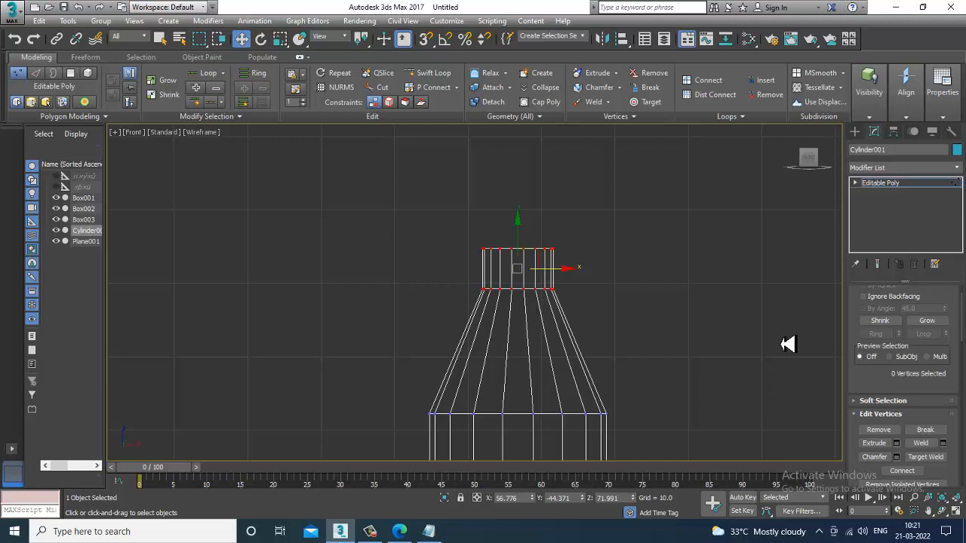
{"action": "left_click", "coordinate": [856, 184]}
{"action": "left_click", "coordinate": [880, 224]}
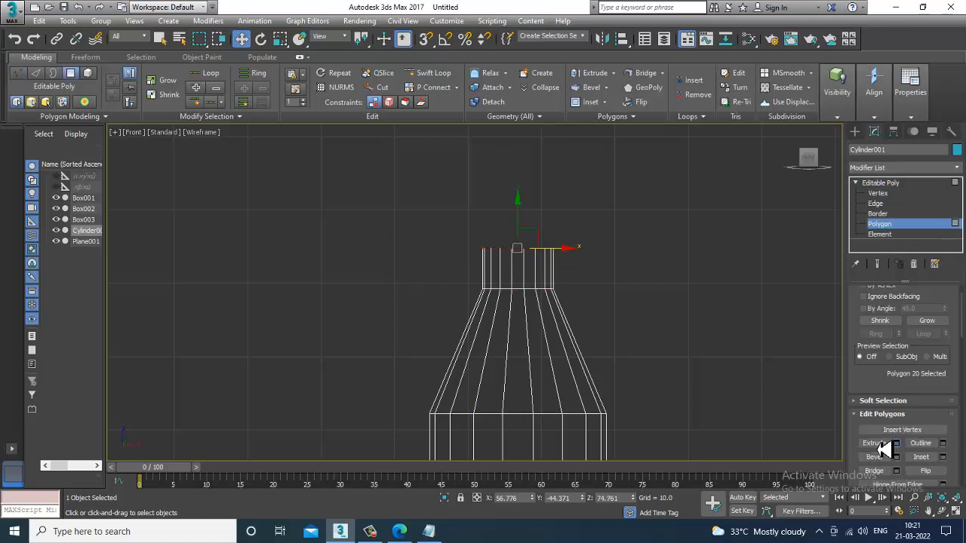
Step: Move the top polygon up slightly to lengthen the neck
{"action": "left_click", "coordinate": [895, 443]}
{"action": "left_click", "coordinate": [740, 239]}
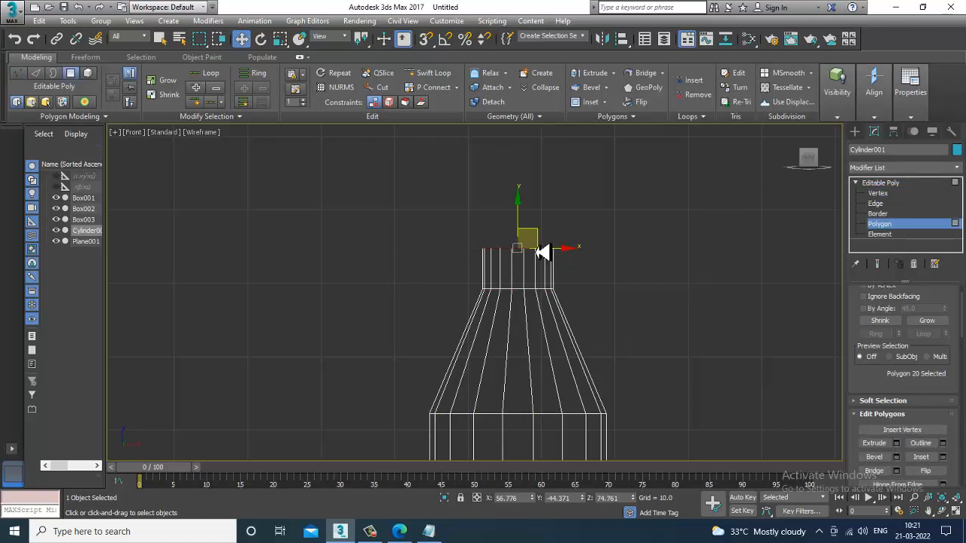
{"action": "left_click_drag", "start_coordinate": [534, 248], "coordinate": [535, 220]}
{"action": "middle_click_drag", "start_coordinate": [503, 248], "coordinate": [506, 244]}
{"action": "left_click_drag", "start_coordinate": [524, 222], "coordinate": [527, 217]}
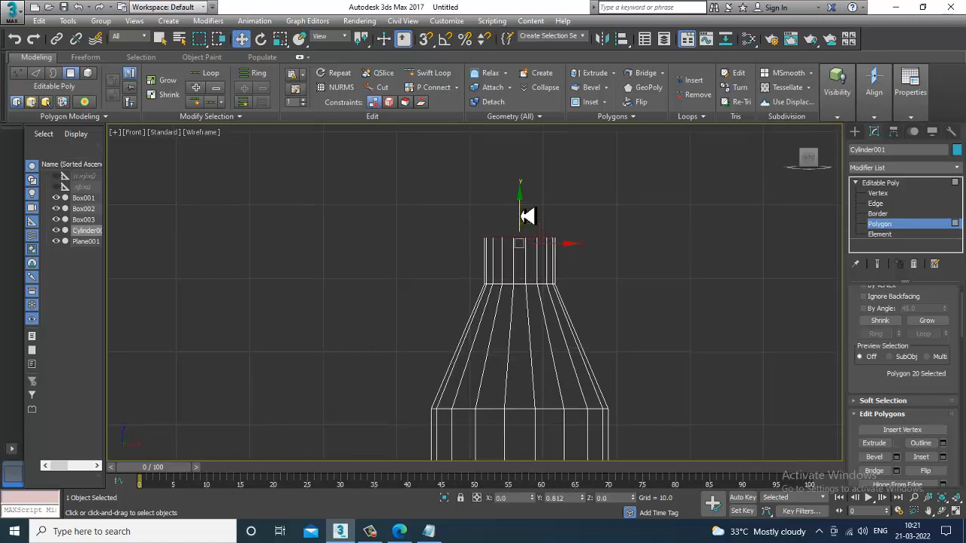
Step: Raise the top polygon a little further to extend the bottle's neck
{"action": "scroll", "coordinate": [560, 237], "scroll_direction": "up", "scroll_amount": 4}
{"action": "middle_click_drag", "start_coordinate": [552, 276], "coordinate": [560, 239]}
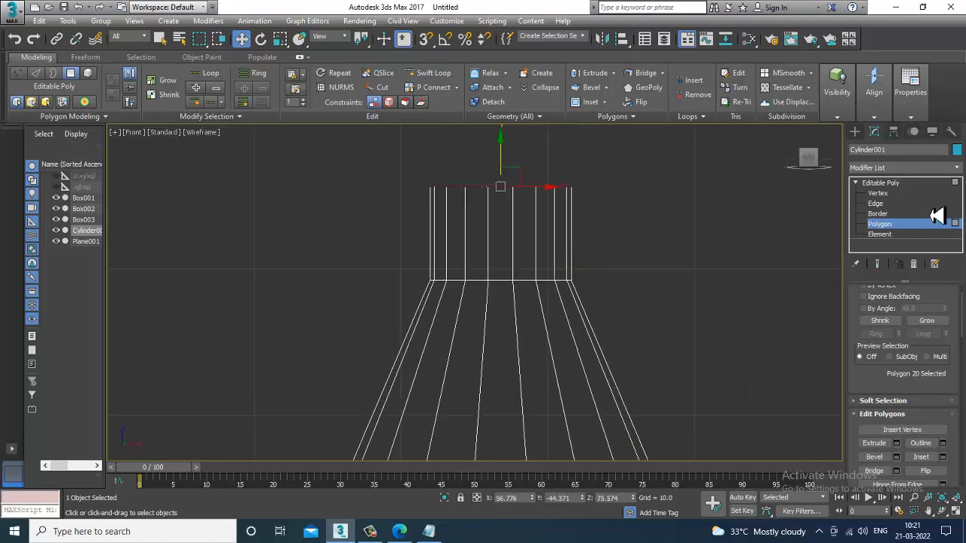
{"action": "middle_click_drag", "start_coordinate": [654, 273], "coordinate": [662, 255]}
{"action": "middle_click_drag", "start_coordinate": [603, 241], "coordinate": [612, 254]}
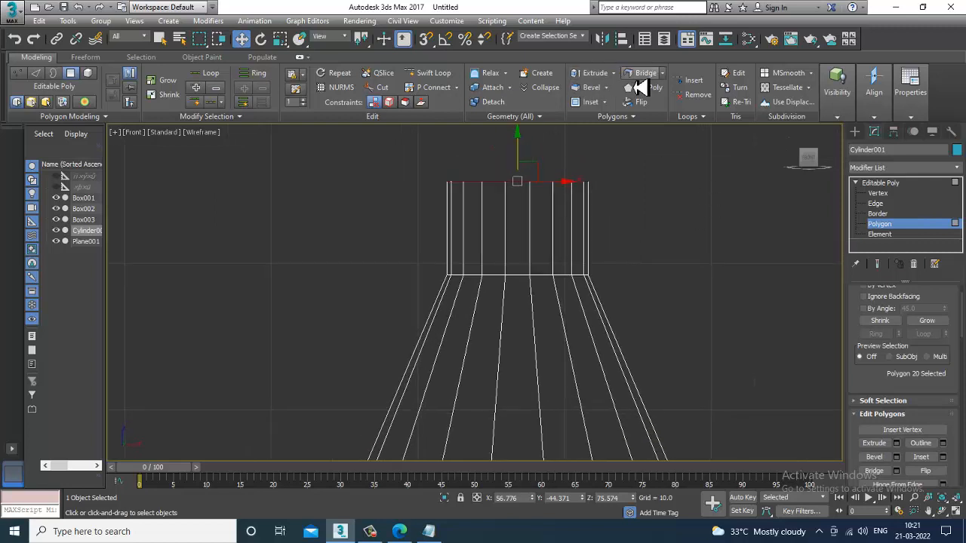
{"action": "left_click_drag", "start_coordinate": [524, 156], "coordinate": [525, 145]}
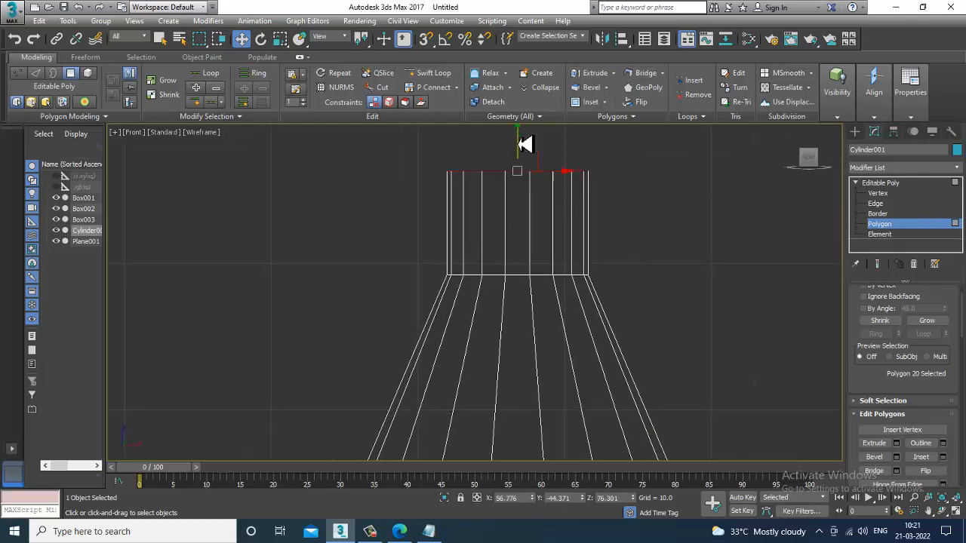
Step: Add an edge loop near the base of the neck with Swift Loop
{"action": "left_click", "coordinate": [427, 75]}
{"action": "left_click", "coordinate": [488, 270]}
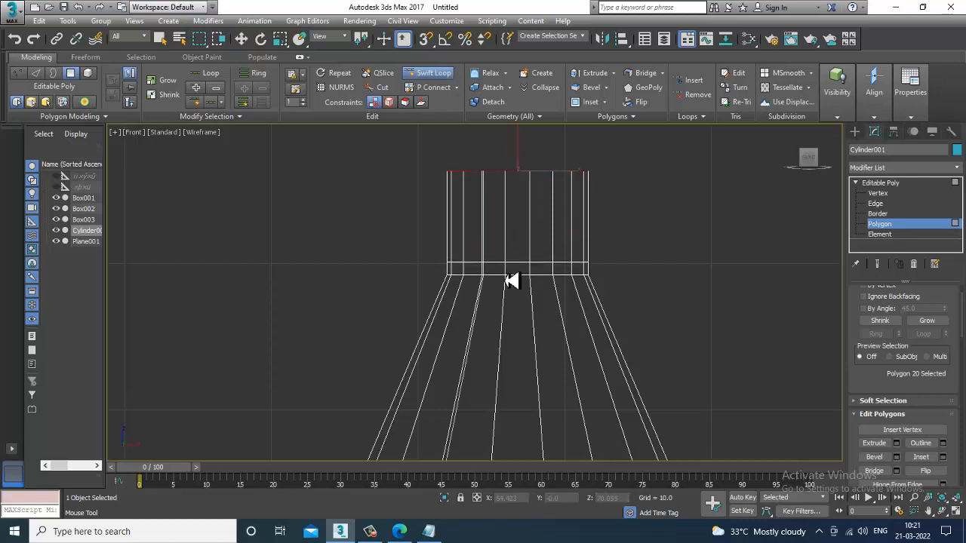
{"action": "right_click", "coordinate": [521, 310]}
{"action": "key", "text": "4"}
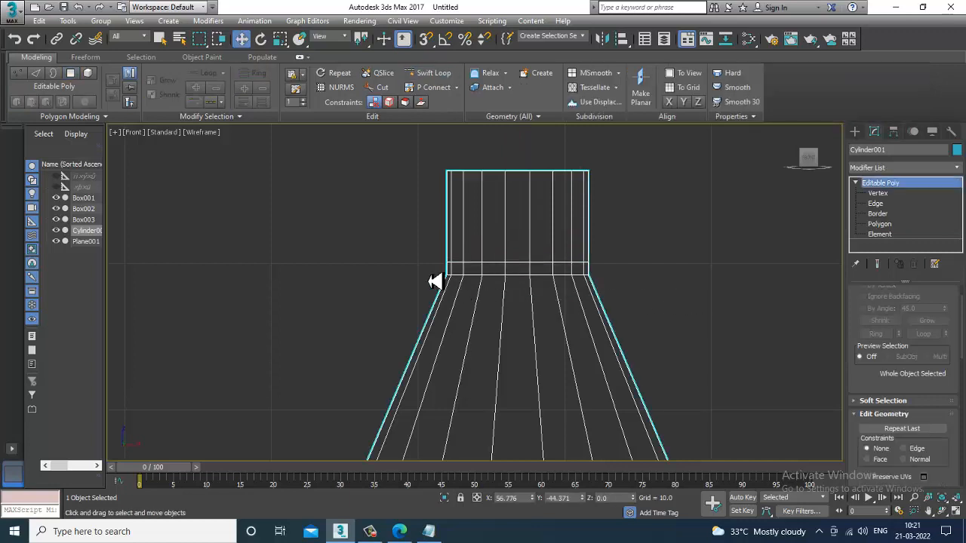
Step: Extrude the ring of polygons below the neck inward by Local Normal to form a recessed band
{"action": "left_click", "coordinate": [912, 224]}
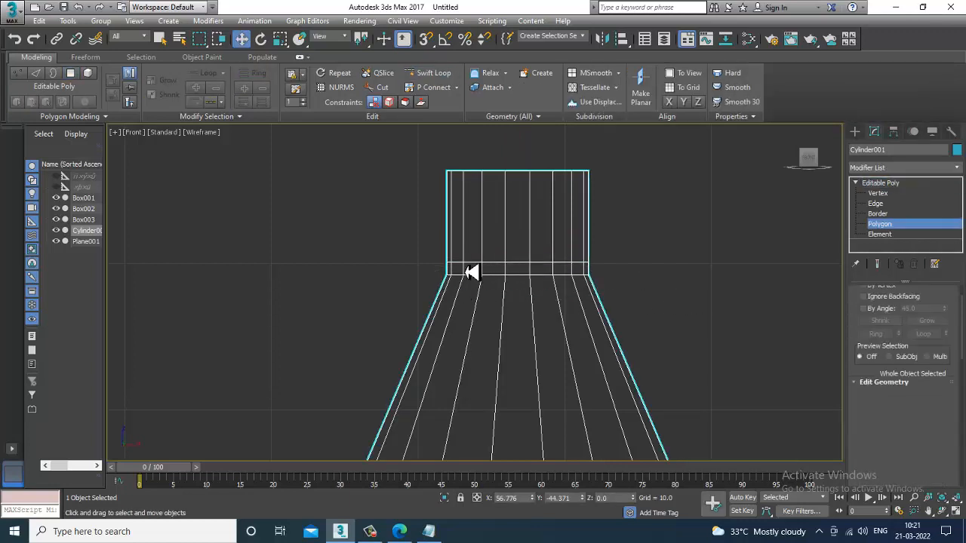
{"action": "left_click_drag", "start_coordinate": [424, 265], "coordinate": [662, 269]}
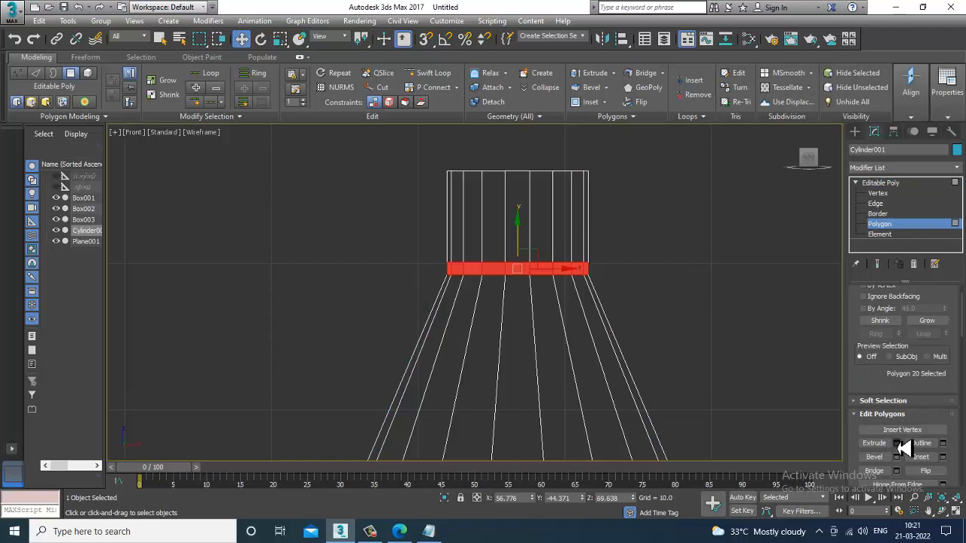
{"action": "left_click", "coordinate": [896, 442]}
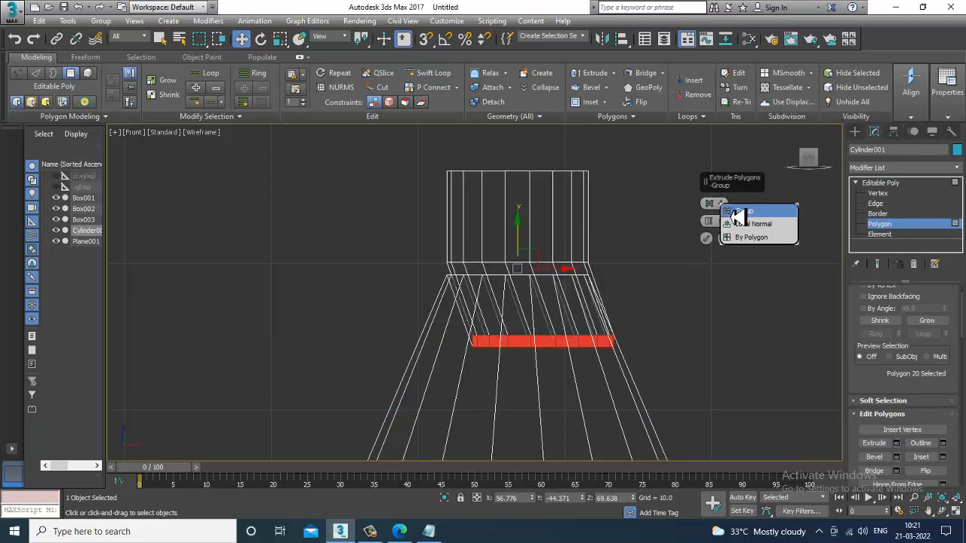
{"action": "left_click", "coordinate": [754, 235]}
{"action": "key", "text": "alt+w"}
{"action": "middle_click_drag", "start_coordinate": [737, 366], "coordinate": [641, 340], "text": "alt"}
{"action": "key", "text": "alt+w"}
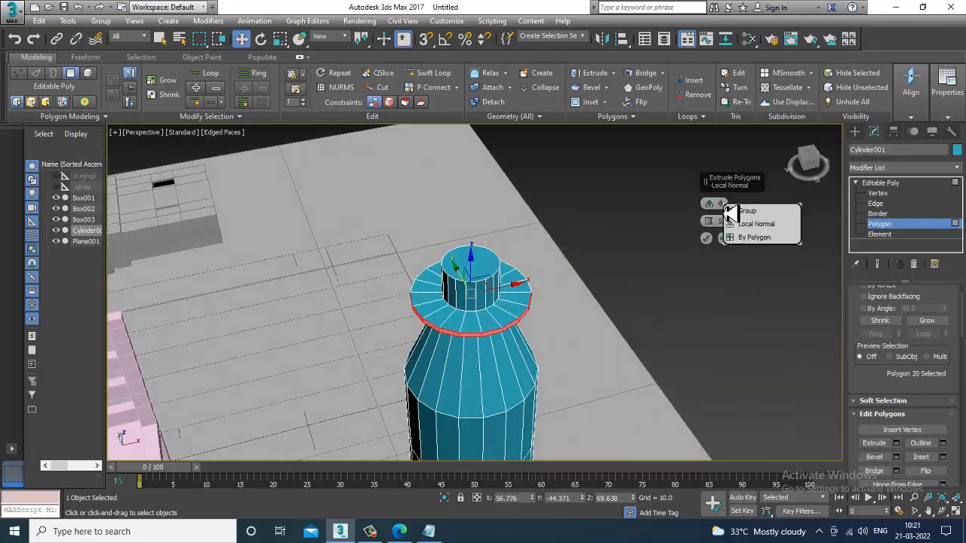
{"action": "middle_click_drag", "start_coordinate": [557, 270], "coordinate": [576, 285], "text": "alt"}
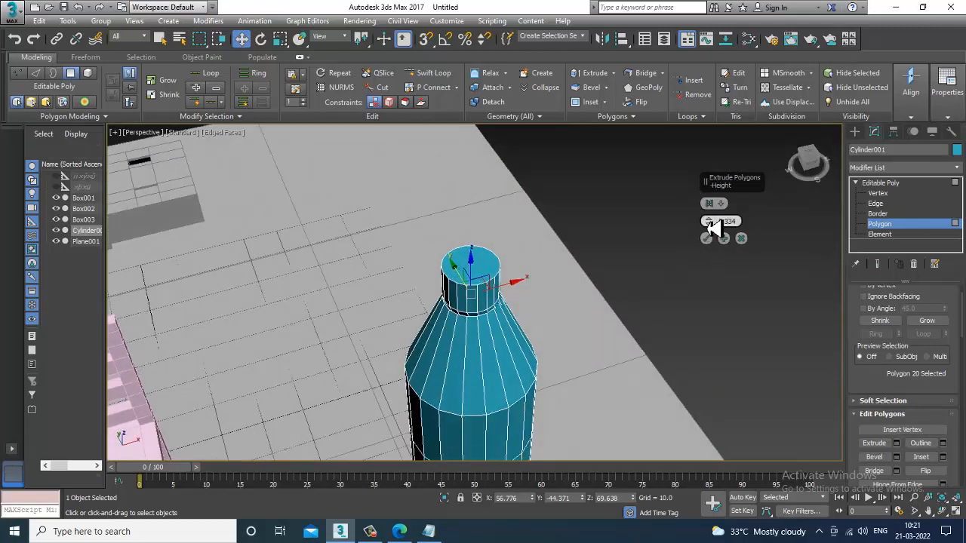
{"action": "left_click_drag", "start_coordinate": [709, 220], "coordinate": [717, 261]}
{"action": "middle_click_drag", "start_coordinate": [578, 309], "coordinate": [475, 311], "text": "alt"}
{"action": "scroll", "coordinate": [478, 311], "scroll_direction": "up", "scroll_amount": 5}
{"action": "scroll", "coordinate": [541, 278], "scroll_direction": "down", "scroll_amount": 3}
{"action": "middle_click_drag", "start_coordinate": [541, 278], "coordinate": [588, 282], "text": "alt"}
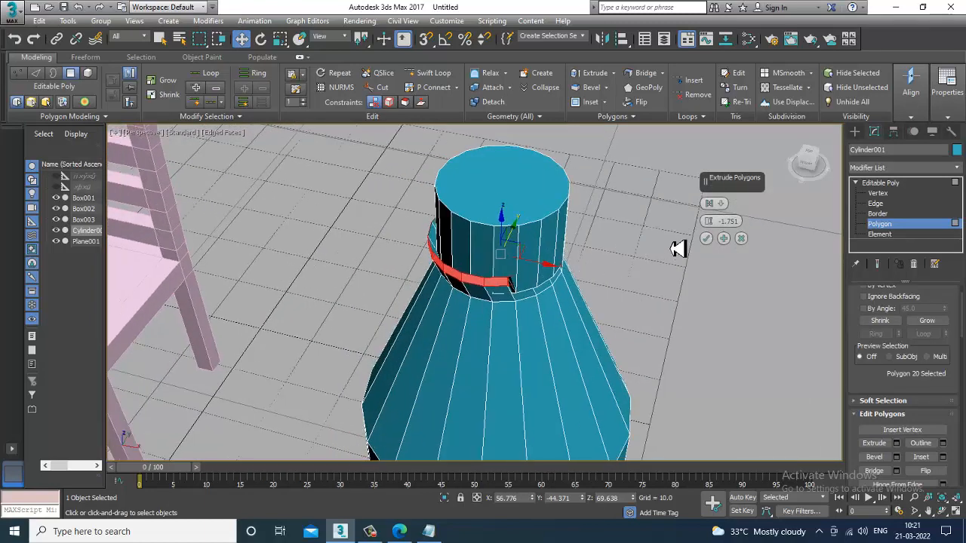
{"action": "mouse_move", "coordinate": [717, 226]}
{"action": "left_mouse_down"}
{"action": "mouse_move", "coordinate": [715, 193]}
{"action": "mouse_move", "coordinate": [729, 249]}
{"action": "mouse_move", "coordinate": [738, 221]}
{"action": "mouse_move", "coordinate": [713, 217]}
{"action": "mouse_move", "coordinate": [718, 221]}
{"action": "left_mouse_up"}
{"action": "left_click", "coordinate": [720, 203]}
{"action": "left_click", "coordinate": [742, 227]}
{"action": "left_click", "coordinate": [706, 239]}
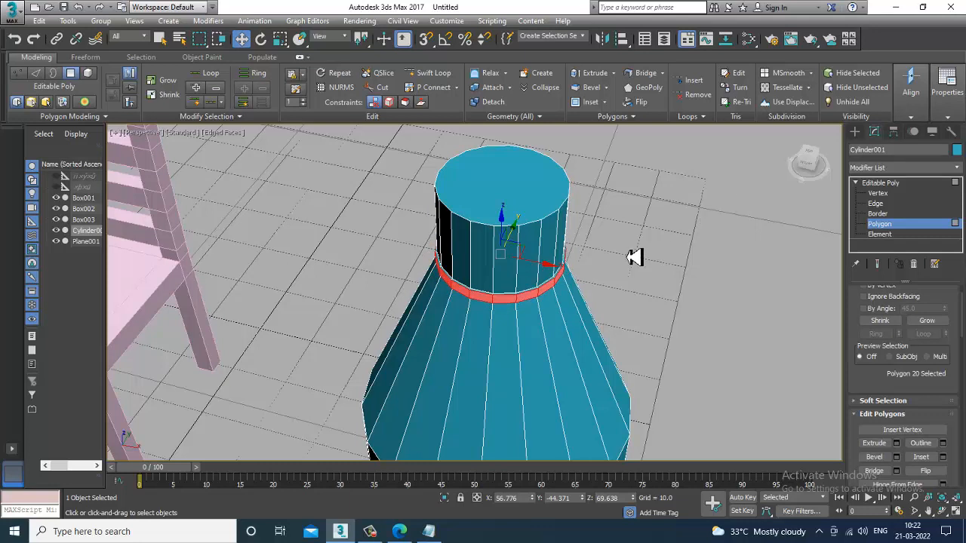
Step: Chamfer the top rim edges of the bottle with 4 segments to round the lip
{"action": "key", "text": "alt+w"}
{"action": "left_click", "coordinate": [609, 199]}
{"action": "key", "text": "alt+w"}
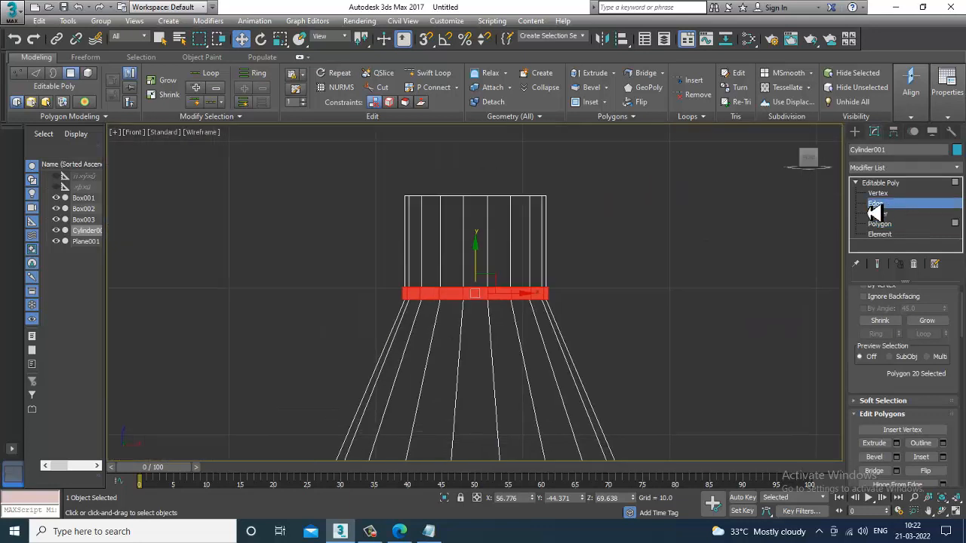
{"action": "left_click", "coordinate": [875, 204]}
{"action": "left_click_drag", "start_coordinate": [345, 185], "coordinate": [567, 246]}
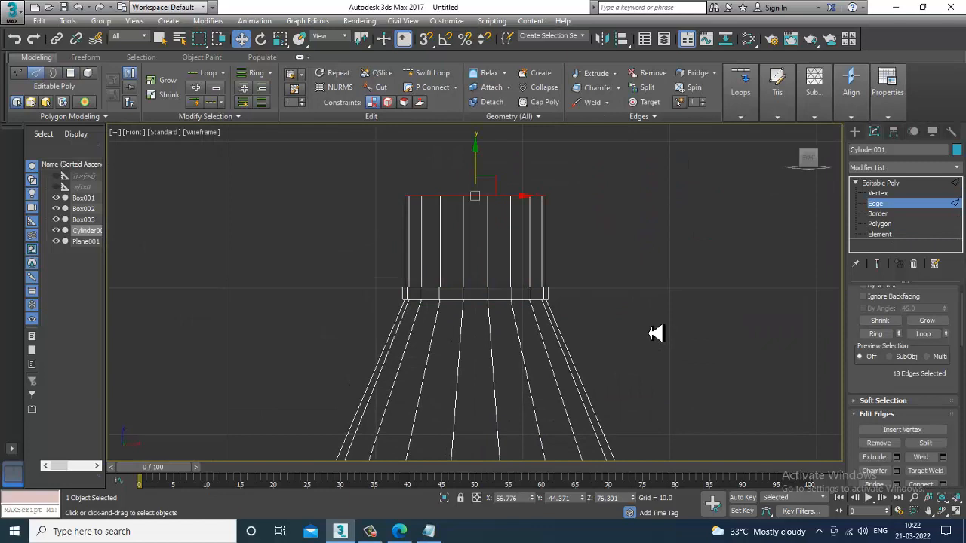
{"action": "left_click", "coordinate": [895, 470]}
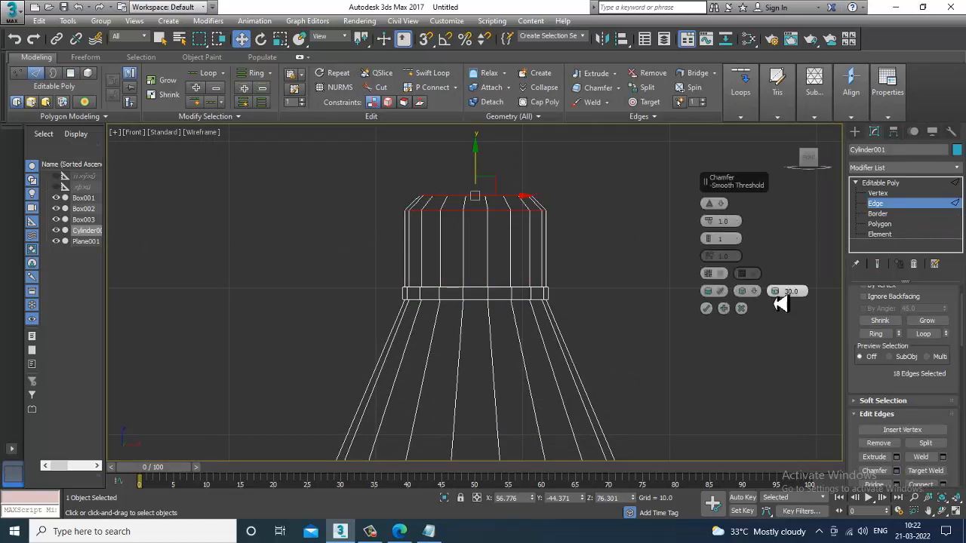
{"action": "left_click", "coordinate": [709, 236]}
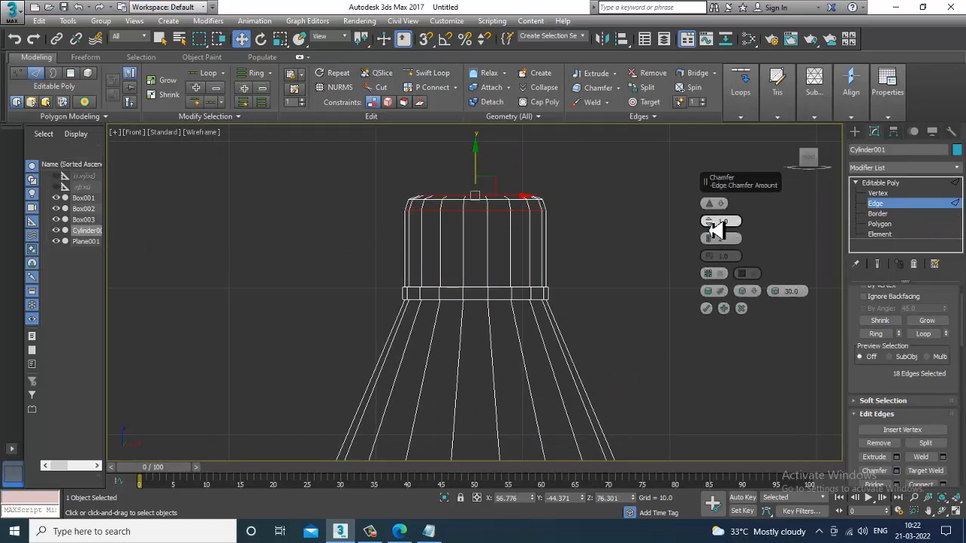
{"action": "left_click", "coordinate": [713, 233]}
{"action": "left_click", "coordinate": [713, 233]}
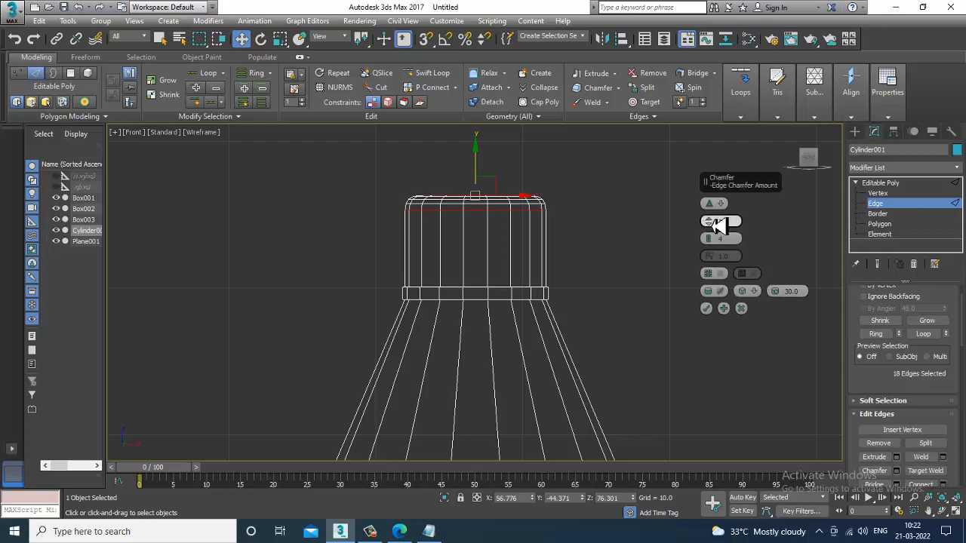
{"action": "left_click", "coordinate": [707, 308]}
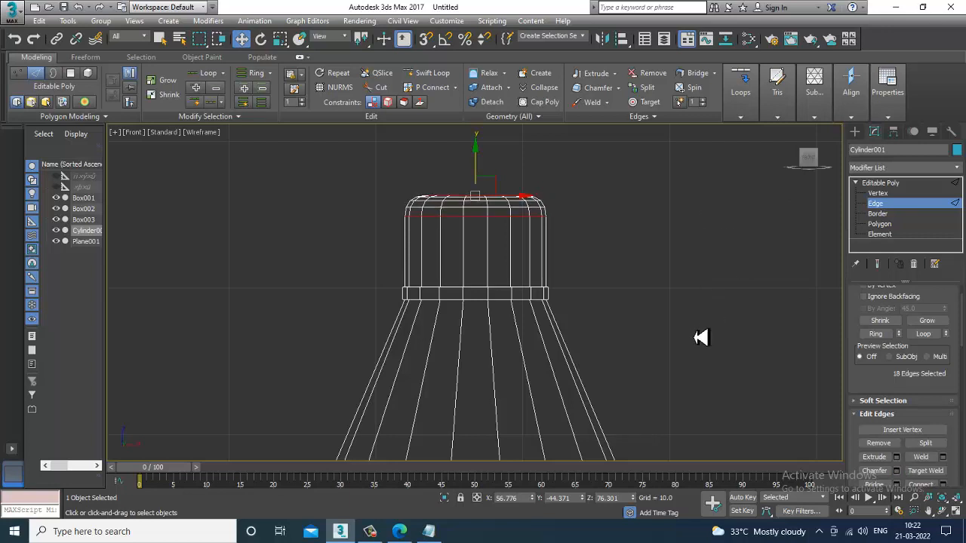
Step: Chamfer the shoulder edge loop where the bottle starts to taper to round it
{"action": "scroll", "coordinate": [588, 259], "scroll_direction": "down", "scroll_amount": 3}
{"action": "middle_click_drag", "start_coordinate": [588, 262], "coordinate": [564, 226]}
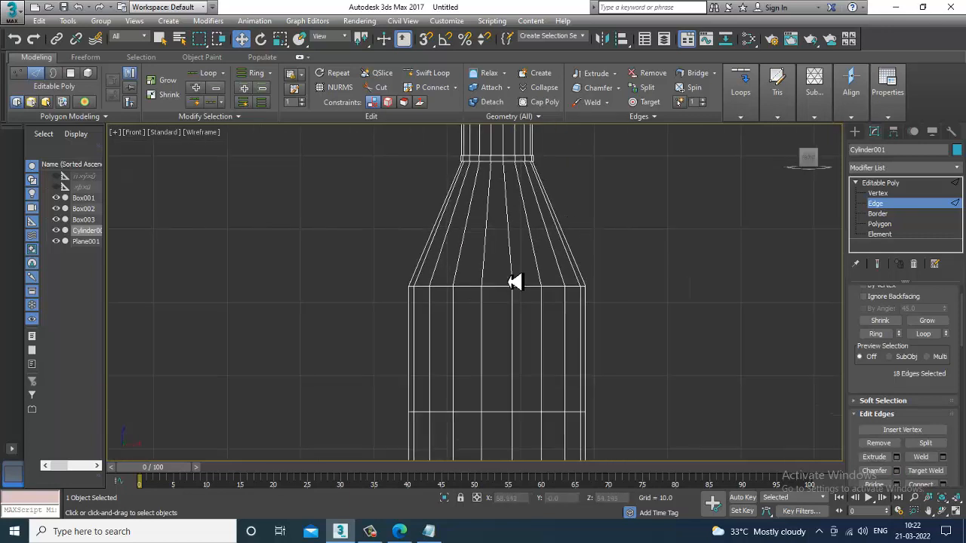
{"action": "key", "text": "2"}
{"action": "left_click_drag", "start_coordinate": [327, 268], "coordinate": [808, 310]}
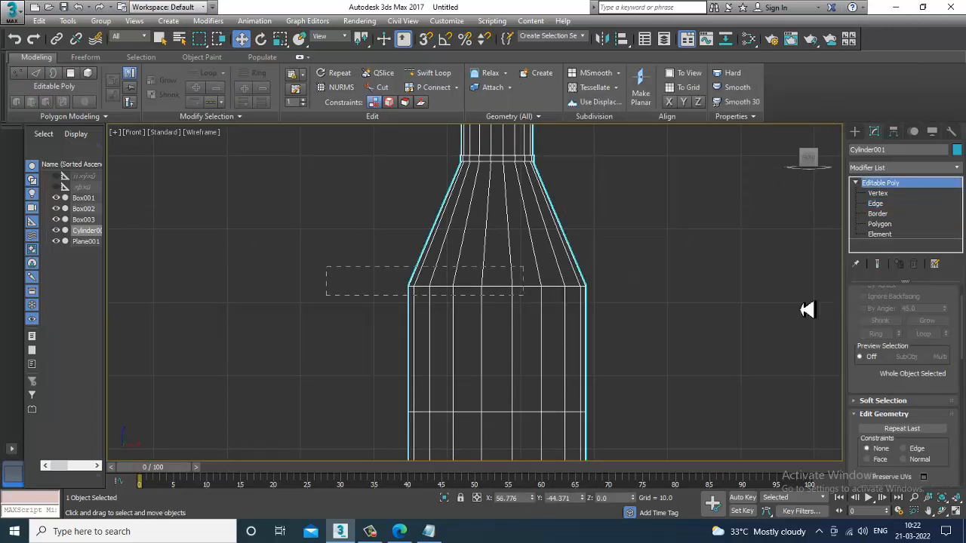
{"action": "left_click", "coordinate": [875, 204]}
{"action": "left_click_drag", "start_coordinate": [308, 272], "coordinate": [830, 321]}
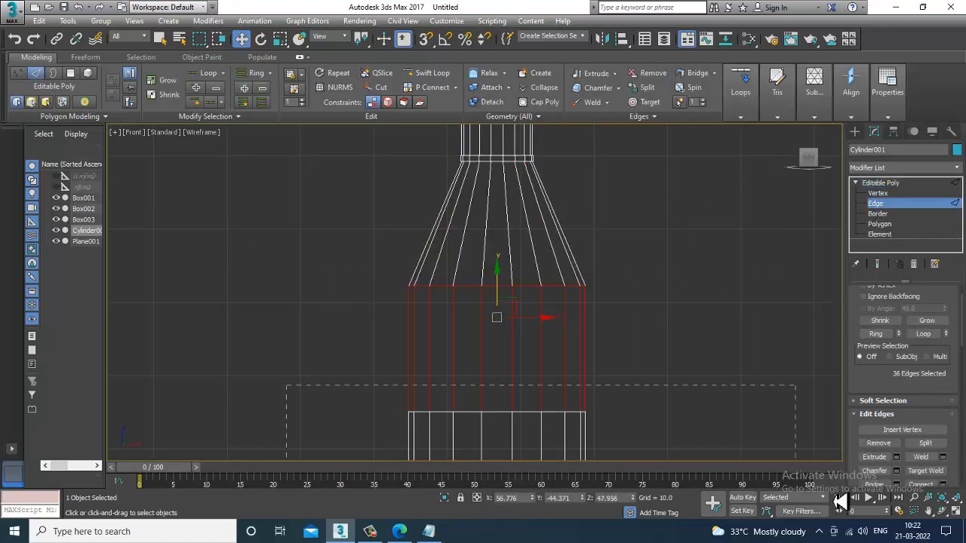
{"action": "left_click_drag", "start_coordinate": [840, 502], "coordinate": [842, 494], "text": "alt"}
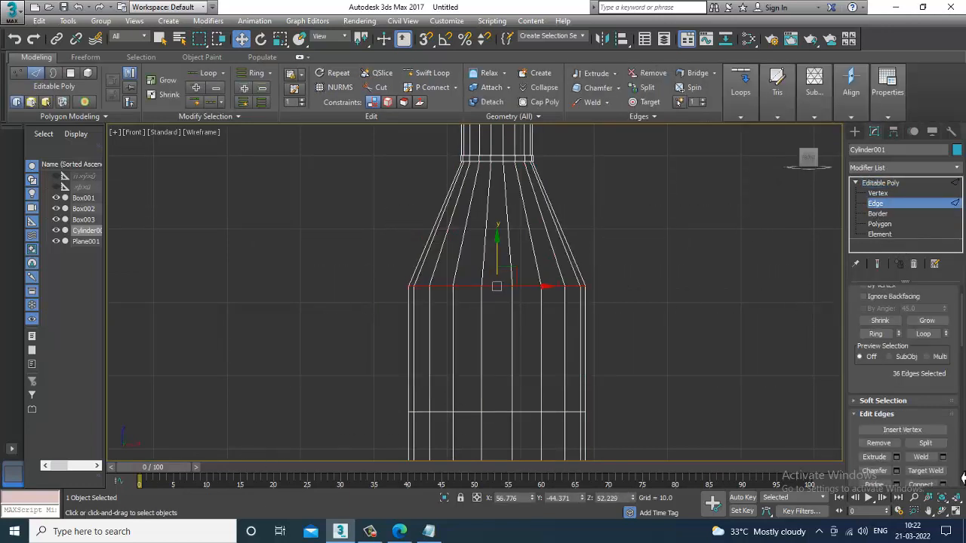
{"action": "left_click", "coordinate": [896, 470]}
{"action": "left_click_drag", "start_coordinate": [717, 221], "coordinate": [704, 183]}
{"action": "left_click", "coordinate": [706, 307]}
Step: Chamfer the bottom edges of the bottle with an amount of 2.233 to round its base
{"action": "scroll", "coordinate": [710, 320], "scroll_direction": "down", "scroll_amount": 3}
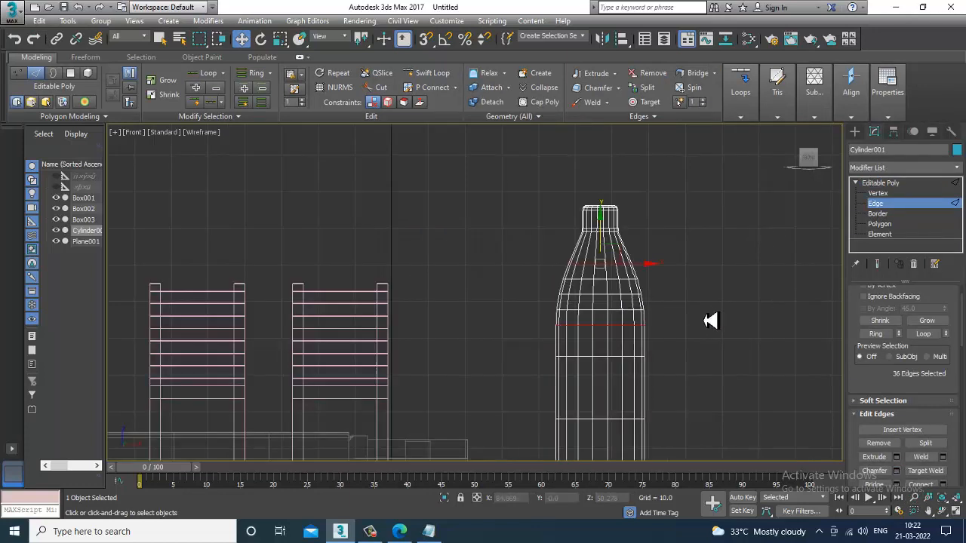
{"action": "middle_click_drag", "start_coordinate": [678, 357], "coordinate": [604, 360]}
{"action": "scroll", "coordinate": [563, 353], "scroll_direction": "up", "scroll_amount": 2}
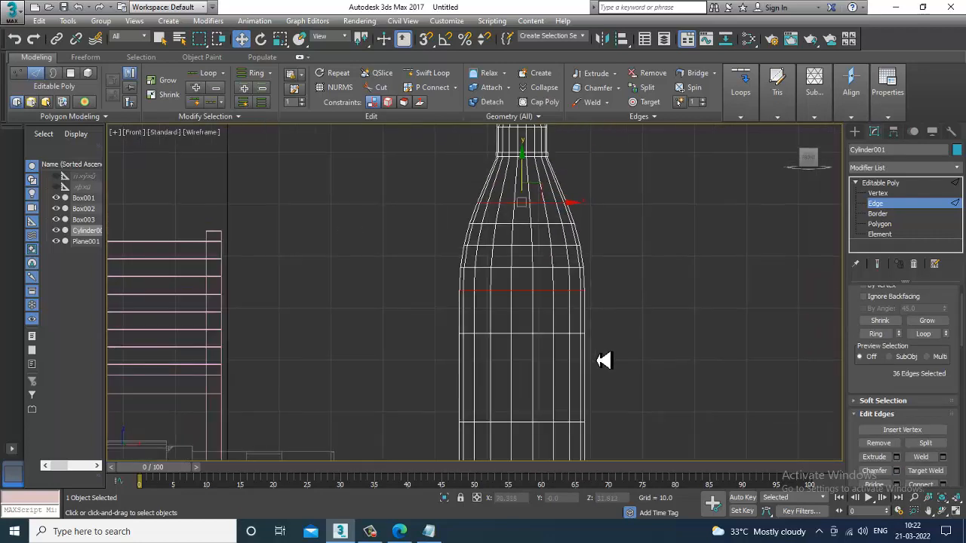
{"action": "scroll", "coordinate": [596, 354], "scroll_direction": "down", "scroll_amount": 4}
{"action": "key", "text": "1"}
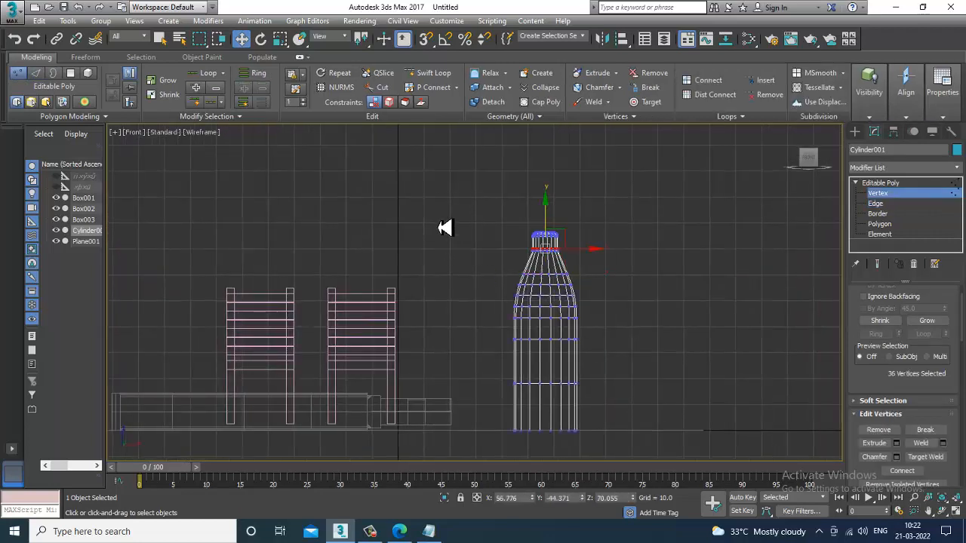
{"action": "left_click_drag", "start_coordinate": [683, 420], "coordinate": [683, 420]}
{"action": "left_click_drag", "start_coordinate": [545, 255], "coordinate": [548, 232]}
{"action": "scroll", "coordinate": [580, 288], "scroll_direction": "up", "scroll_amount": 2}
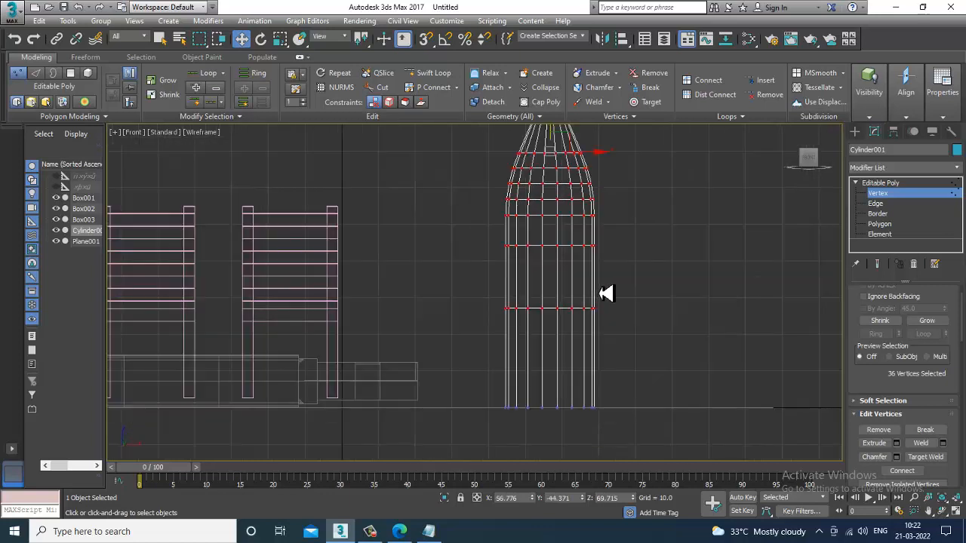
{"action": "left_click", "coordinate": [875, 203]}
{"action": "left_click_drag", "start_coordinate": [475, 368], "coordinate": [728, 449]}
{"action": "left_click_drag", "start_coordinate": [748, 362], "coordinate": [757, 365], "text": "alt"}
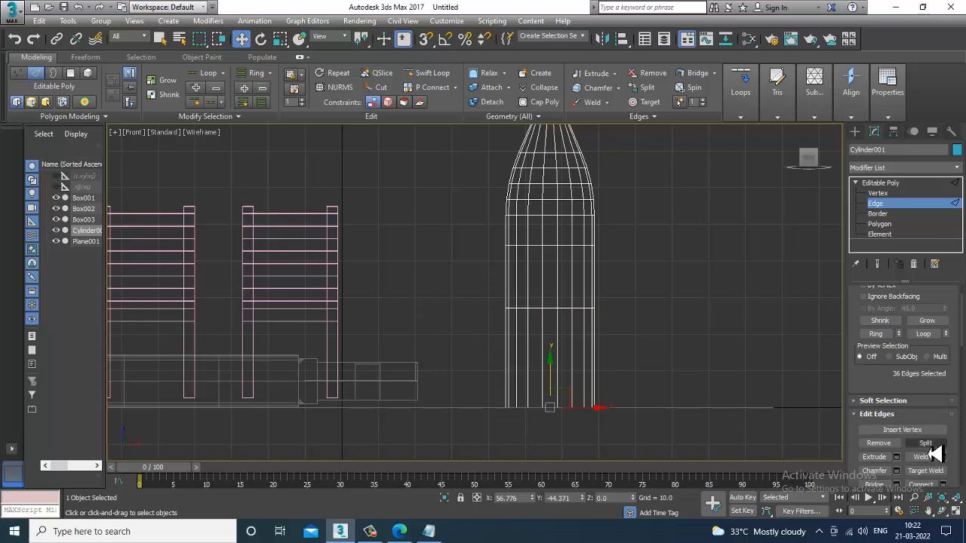
{"action": "left_click", "coordinate": [897, 471]}
{"action": "middle_click_drag", "start_coordinate": [640, 362], "coordinate": [620, 325]}
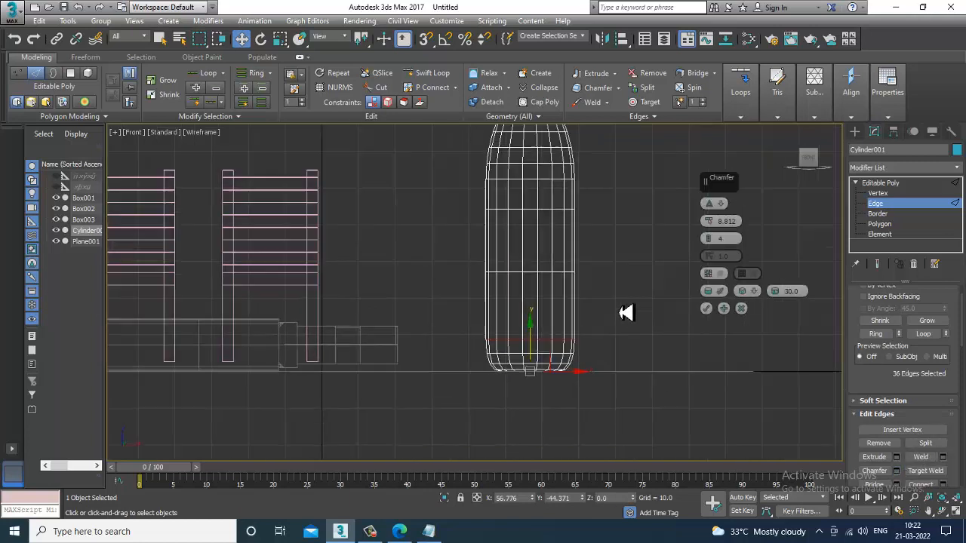
{"action": "left_click_drag", "start_coordinate": [715, 227], "coordinate": [723, 254]}
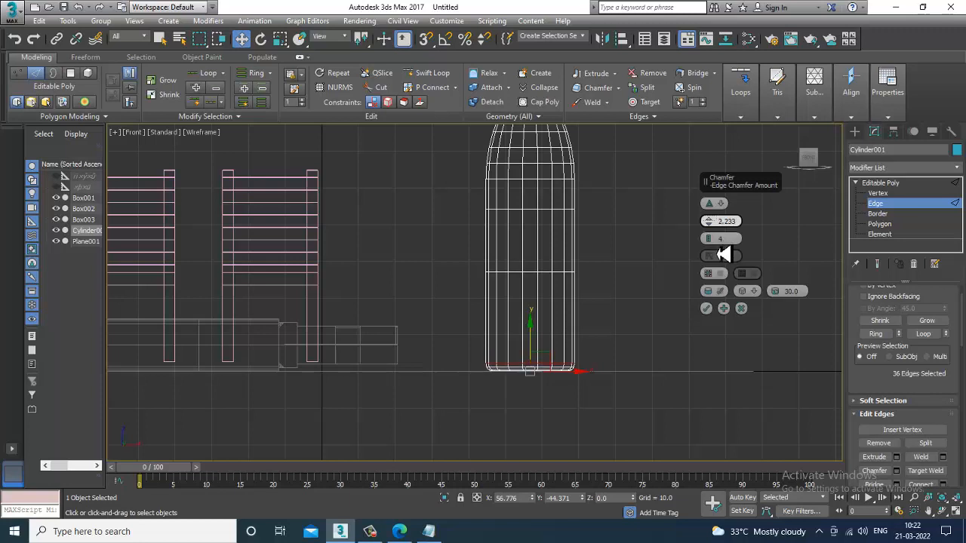
{"action": "left_click", "coordinate": [706, 308]}
Step: Scale the middle vertex loops inward to pinch the bottle's waist
{"action": "middle_click_drag", "start_coordinate": [520, 253], "coordinate": [528, 263]}
{"action": "key", "text": "1"}
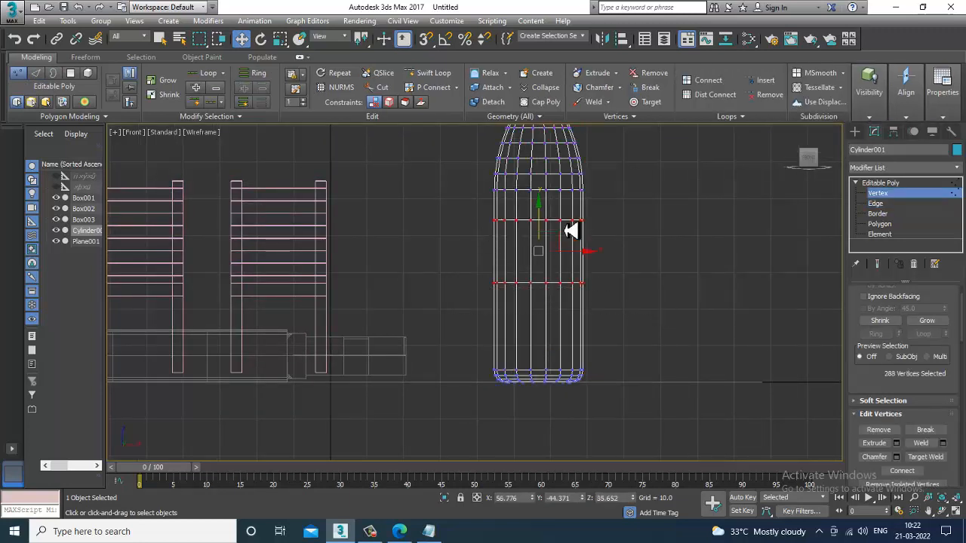
{"action": "left_click_drag", "start_coordinate": [539, 213], "coordinate": [540, 222]}
{"action": "key", "text": "r"}
{"action": "left_click_drag", "start_coordinate": [543, 255], "coordinate": [557, 279]}
{"action": "middle_click_drag", "start_coordinate": [589, 232], "coordinate": [584, 310]}
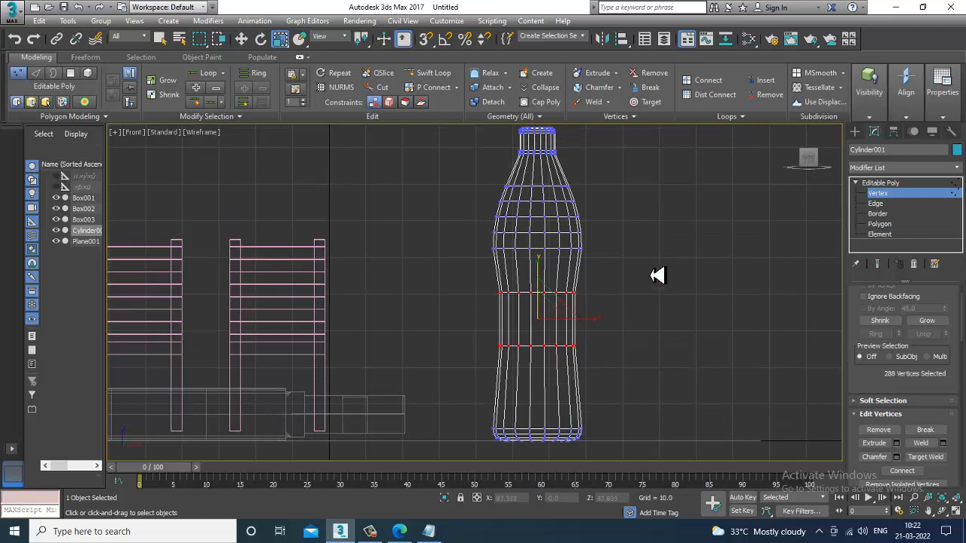
{"action": "scroll", "coordinate": [644, 297], "scroll_direction": "down", "scroll_amount": 2}
{"action": "mouse_move", "coordinate": [642, 250]}
{"action": "middle_mouse_down"}
{"action": "mouse_move", "coordinate": [644, 297]}
{"action": "mouse_move", "coordinate": [643, 243]}
{"action": "middle_mouse_up"}
{"action": "scroll", "coordinate": [643, 297], "scroll_direction": "up", "scroll_amount": 2}
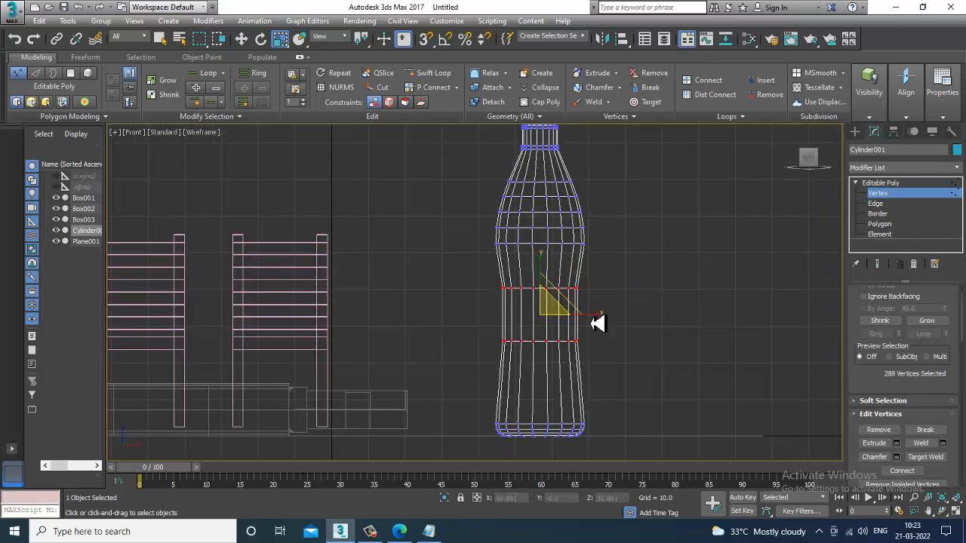
{"action": "middle_click_drag", "start_coordinate": [651, 353], "coordinate": [657, 349]}
{"action": "key", "text": "w"}
{"action": "left_click", "coordinate": [898, 194]}
Step: Add a TurboSmooth modifier to the bottle to smooth its mesh
{"action": "key", "text": "alt+w"}
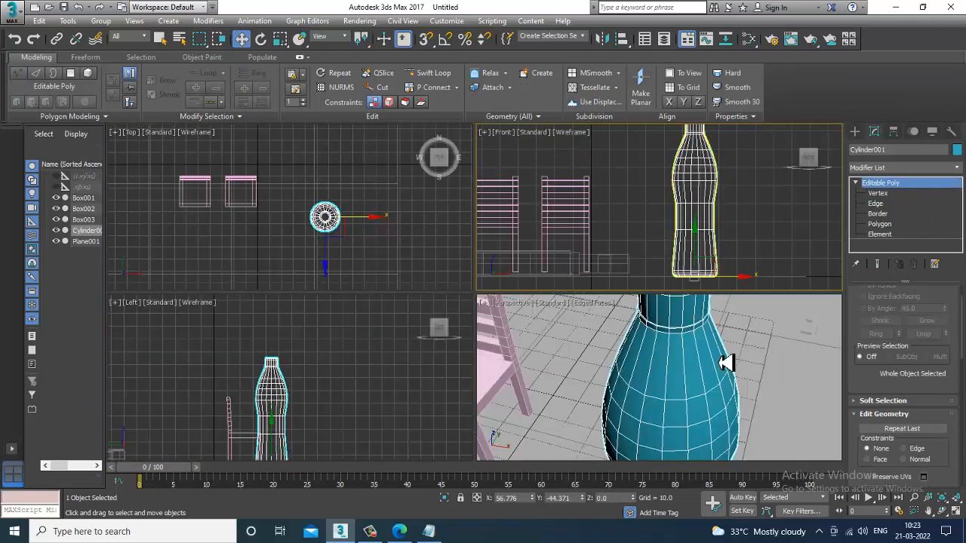
{"action": "middle_click_drag", "start_coordinate": [724, 396], "coordinate": [662, 326], "text": "alt"}
{"action": "key", "text": "alt+w"}
{"action": "scroll", "coordinate": [722, 405], "scroll_direction": "down", "scroll_amount": 6}
{"action": "middle_click_drag", "start_coordinate": [662, 326], "coordinate": [713, 305], "text": "alt"}
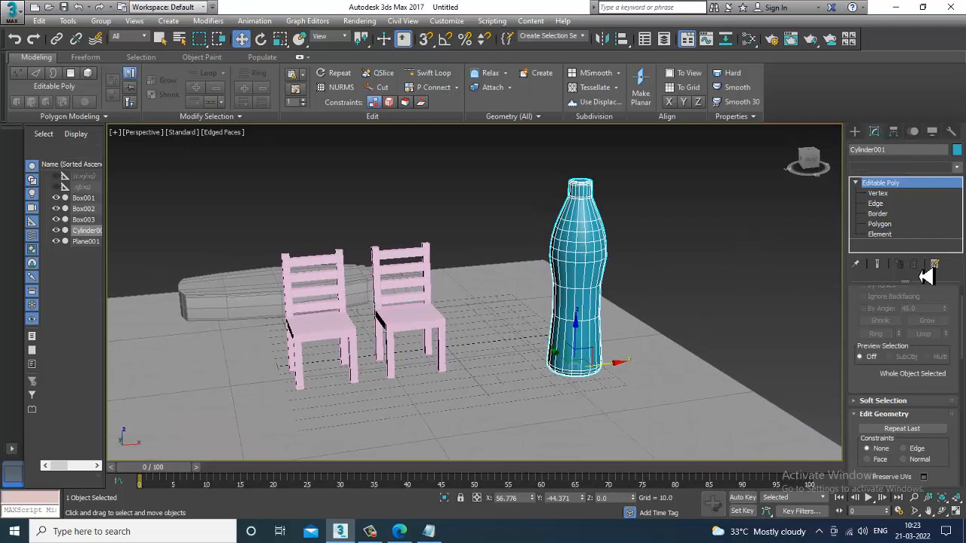
{"action": "left_click", "coordinate": [905, 167]}
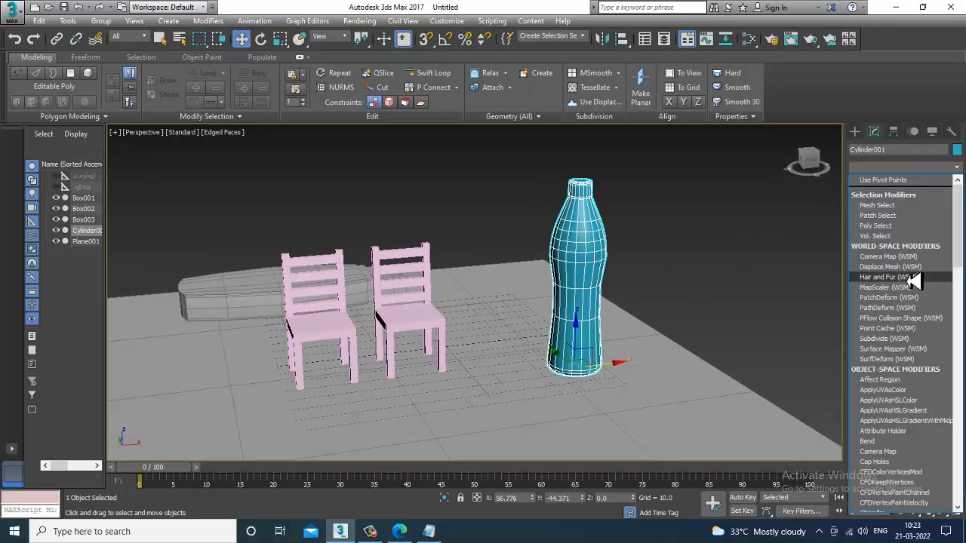
{"action": "scroll", "coordinate": [912, 279], "scroll_direction": "down", "scroll_amount": 5}
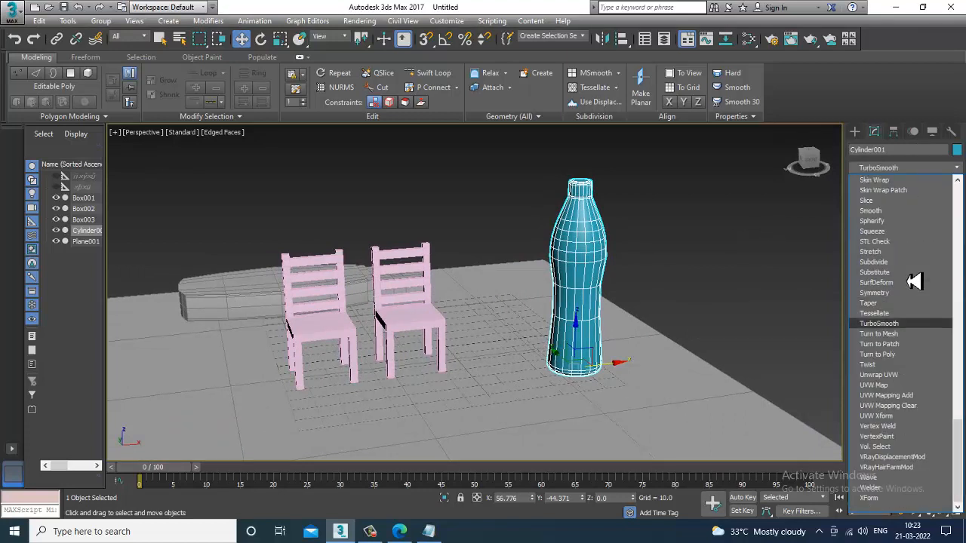
{"action": "left_click", "coordinate": [911, 328]}
Step: Move the smoothed bottle back so it stands behind the two chairs
{"action": "middle_click_drag", "start_coordinate": [582, 280], "coordinate": [550, 355], "text": "alt"}
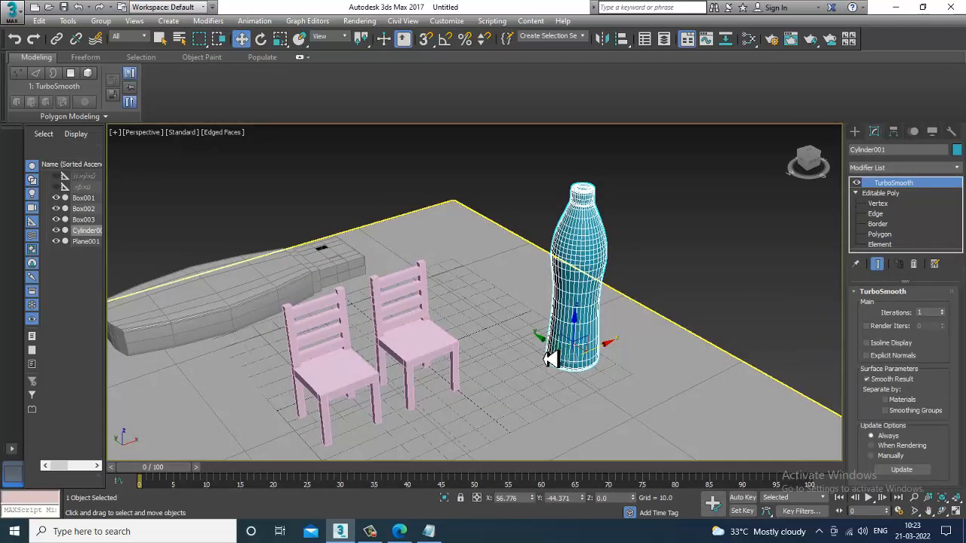
{"action": "left_click_drag", "start_coordinate": [553, 353], "coordinate": [473, 315]}
{"action": "key", "text": "r"}
{"action": "key", "text": "w"}
{"action": "middle_click_drag", "start_coordinate": [474, 308], "coordinate": [454, 270], "text": "alt"}
Step: Select both chairs together and scale them up uniformly
{"action": "left_click", "coordinate": [222, 304]}
{"action": "key", "text": "r"}
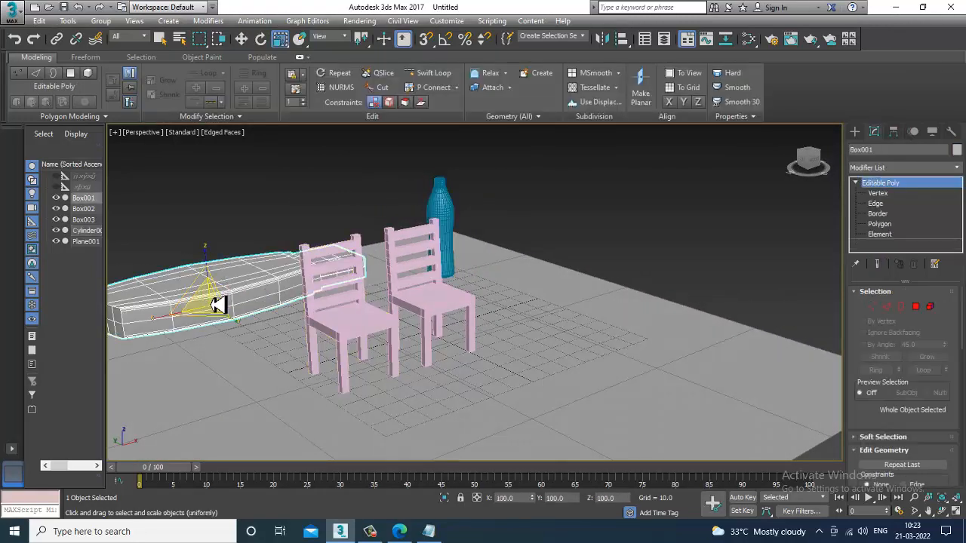
{"action": "left_click_drag", "start_coordinate": [224, 317], "coordinate": [224, 320]}
{"action": "left_click", "coordinate": [454, 311]}
{"action": "left_click", "coordinate": [356, 325], "text": "ctrl"}
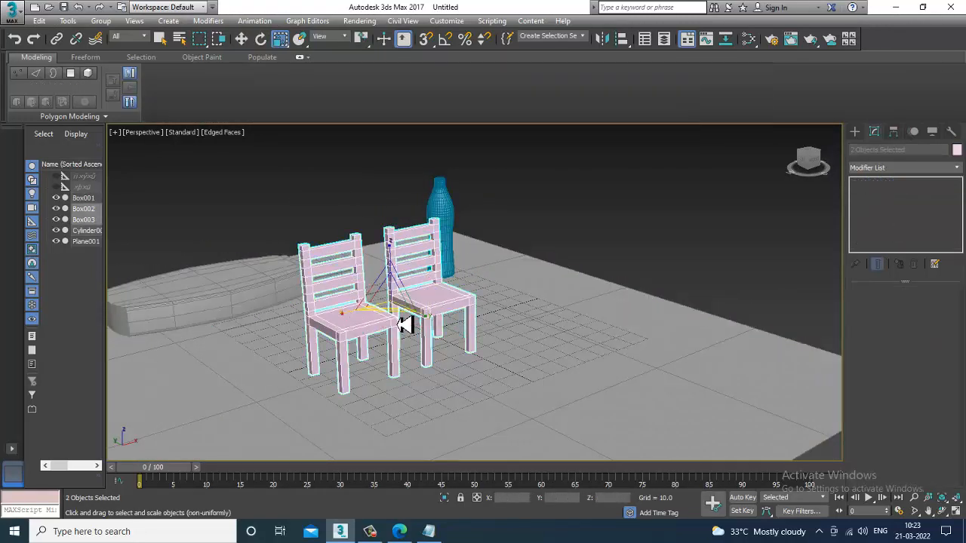
{"action": "left_click_drag", "start_coordinate": [403, 304], "coordinate": [380, 280]}
{"action": "key", "text": "w"}
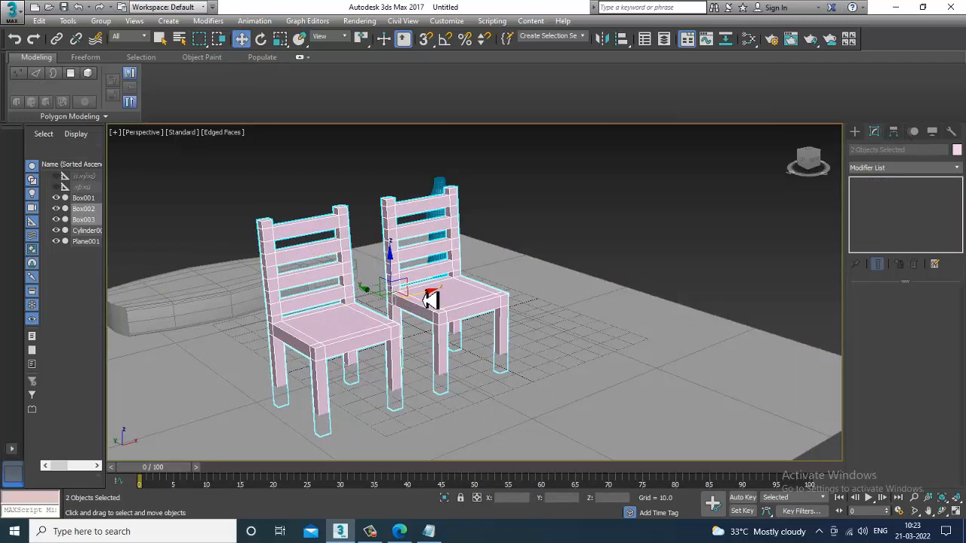
Step: Move the two enlarged chairs forward, away from the bottle
{"action": "left_click_drag", "start_coordinate": [430, 297], "coordinate": [351, 315]}
{"action": "mouse_move", "coordinate": [319, 285]}
{"action": "left_mouse_down"}
{"action": "mouse_move", "coordinate": [319, 270]}
{"action": "mouse_move", "coordinate": [326, 278]}
{"action": "left_mouse_up"}
{"action": "middle_click_drag", "start_coordinate": [446, 233], "coordinate": [445, 219], "text": "alt"}
Step: Clone the bottle as copies, lining up several bottles in a row beside it
{"action": "left_click", "coordinate": [431, 238]}
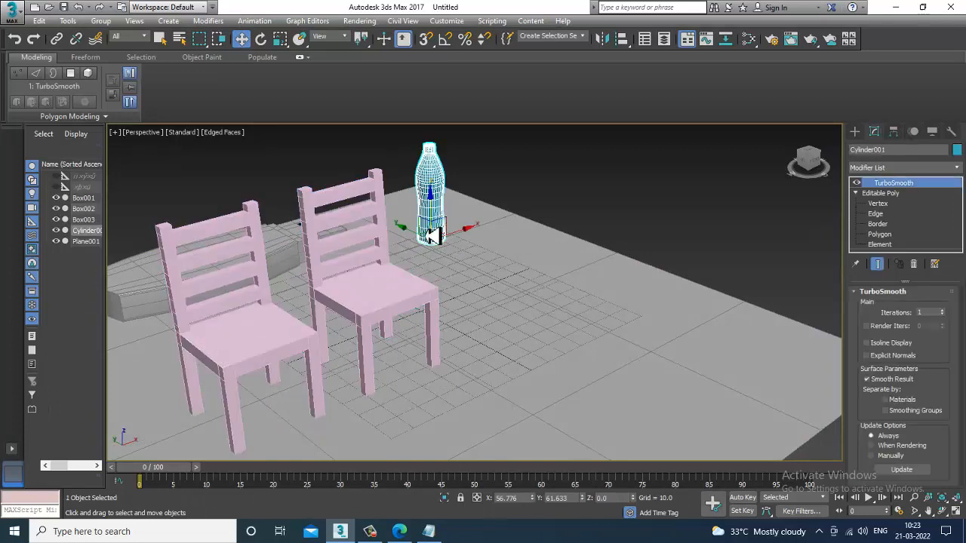
{"action": "left_click_drag", "start_coordinate": [431, 243], "coordinate": [469, 246], "text": "shift"}
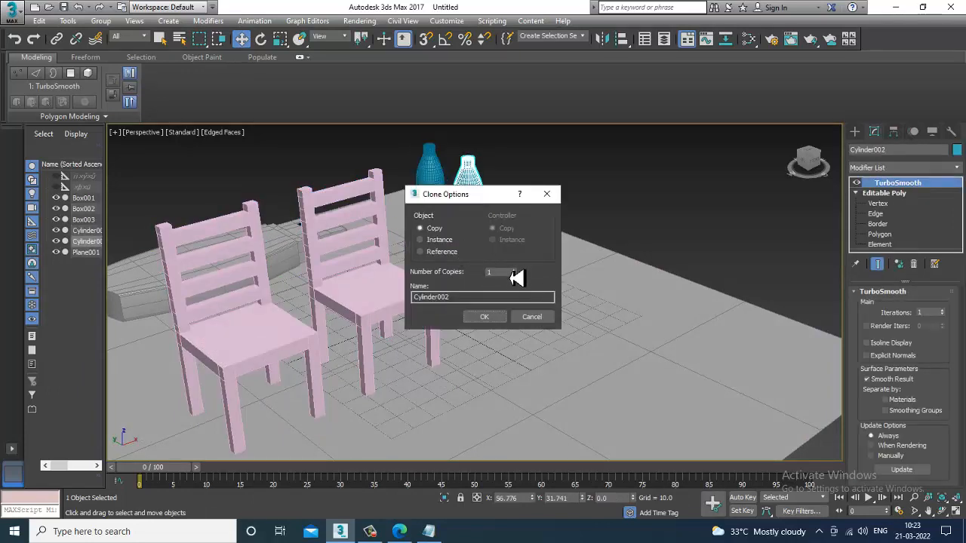
{"action": "left_click", "coordinate": [488, 317]}
{"action": "middle_click_drag", "start_coordinate": [669, 287], "coordinate": [723, 293], "text": "alt"}
Step: Select all objects in the scene and assign them one common object colour
{"action": "scroll", "coordinate": [534, 304], "scroll_direction": "down", "scroll_amount": 3}
{"action": "middle_click_drag", "start_coordinate": [534, 304], "coordinate": [232, 196], "text": "alt"}
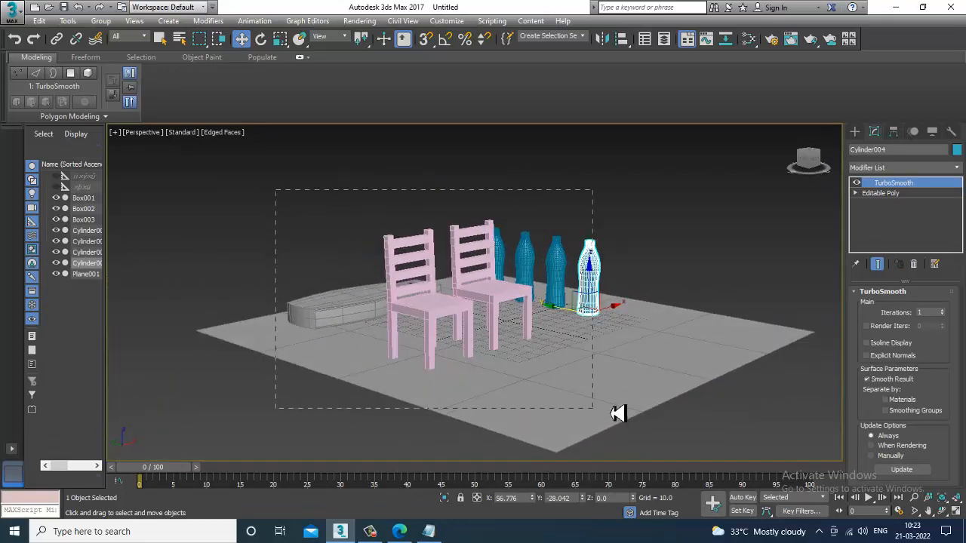
{"action": "left_click_drag", "start_coordinate": [617, 413], "coordinate": [617, 413]}
{"action": "scroll", "coordinate": [639, 302], "scroll_direction": "up", "scroll_amount": 6}
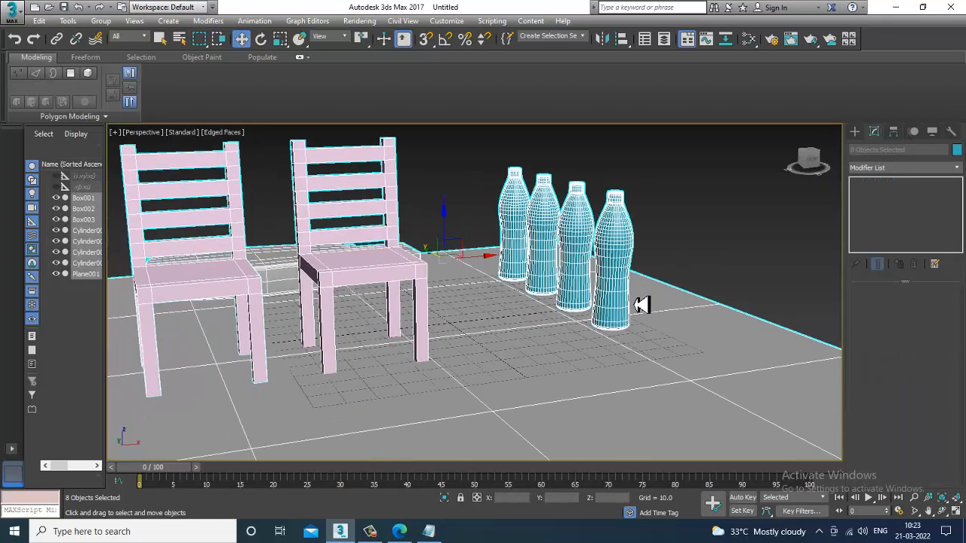
{"action": "scroll", "coordinate": [639, 304], "scroll_direction": "down", "scroll_amount": 5}
{"action": "left_click", "coordinate": [956, 150]}
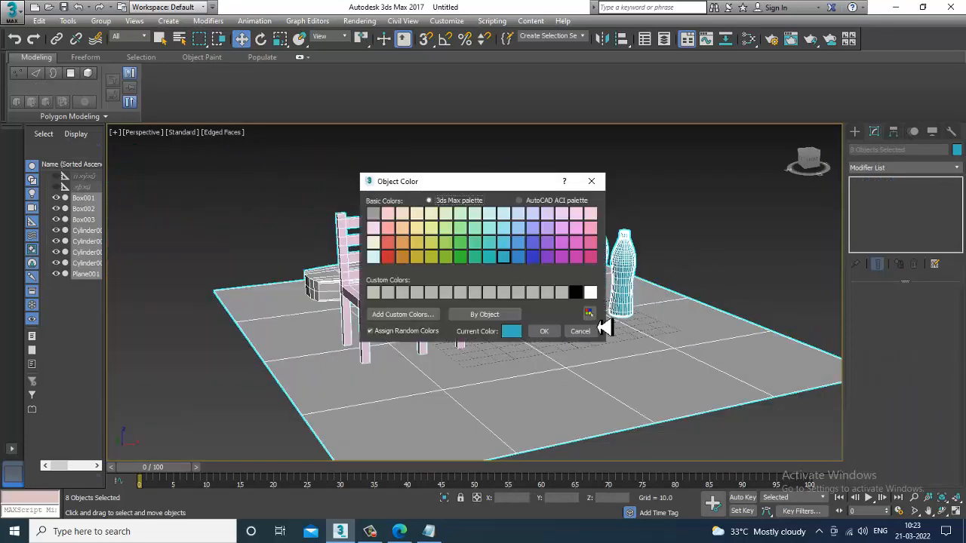
{"action": "left_click", "coordinate": [573, 291]}
{"action": "left_click", "coordinate": [558, 330]}
Step: Deselect everything, minimize the ribbon, and select the long box lying behind the chairs
{"action": "left_click", "coordinate": [727, 228]}
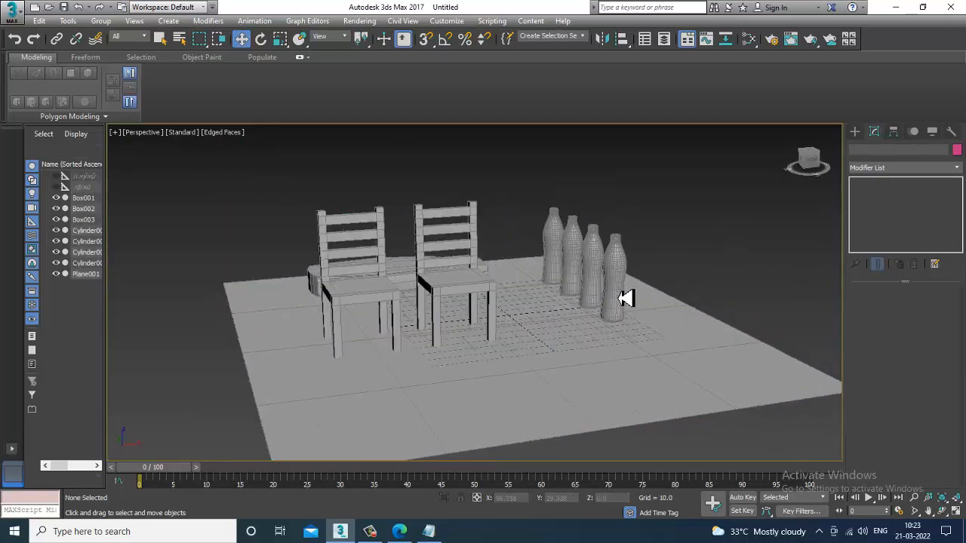
{"action": "scroll", "coordinate": [603, 309], "scroll_direction": "up", "scroll_amount": 4}
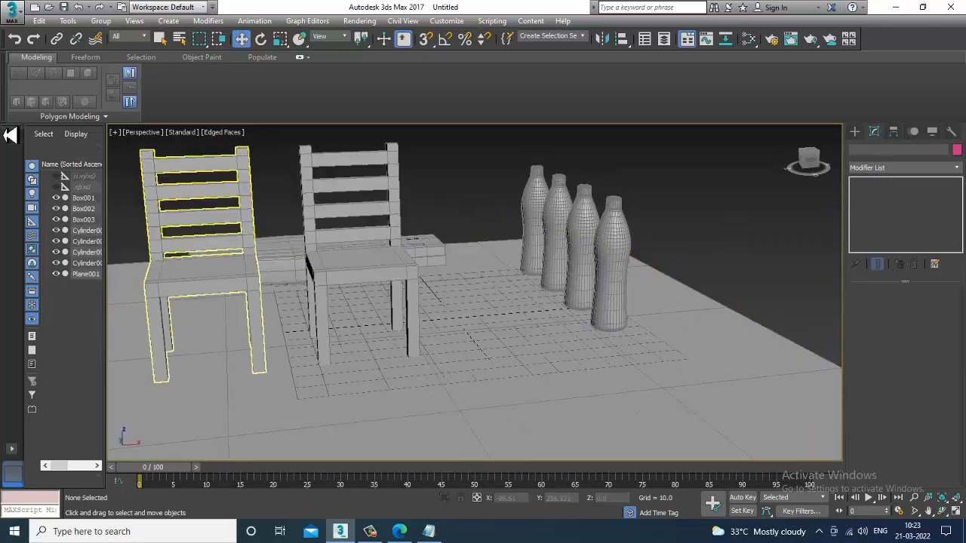
{"action": "double_click", "coordinate": [49, 60]}
{"action": "mouse_move", "coordinate": [582, 257]}
{"action": "middle_mouse_down", "text": "alt"}
{"action": "mouse_move", "coordinate": [591, 271]}
{"action": "mouse_move", "coordinate": [581, 268]}
{"action": "middle_mouse_up", "text": "alt"}
{"action": "left_click", "coordinate": [425, 239]}
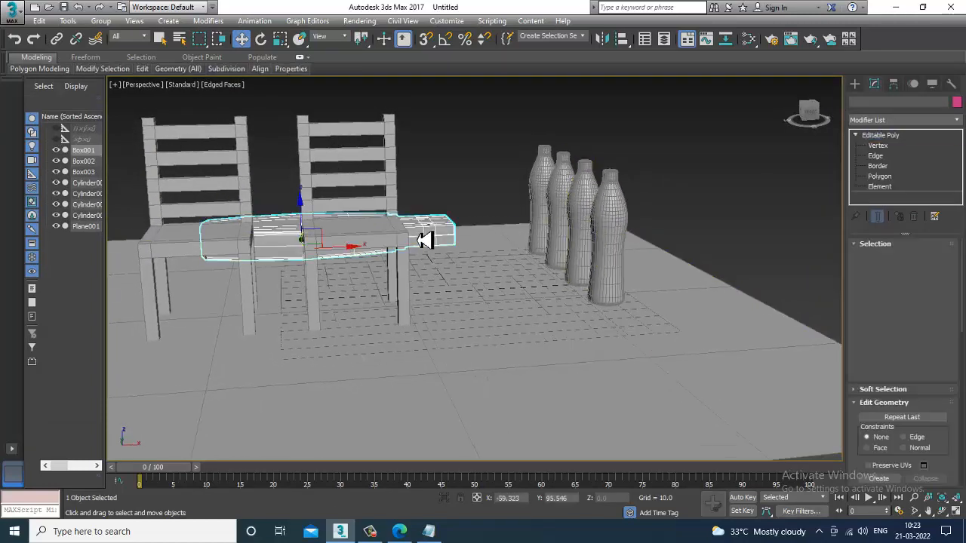